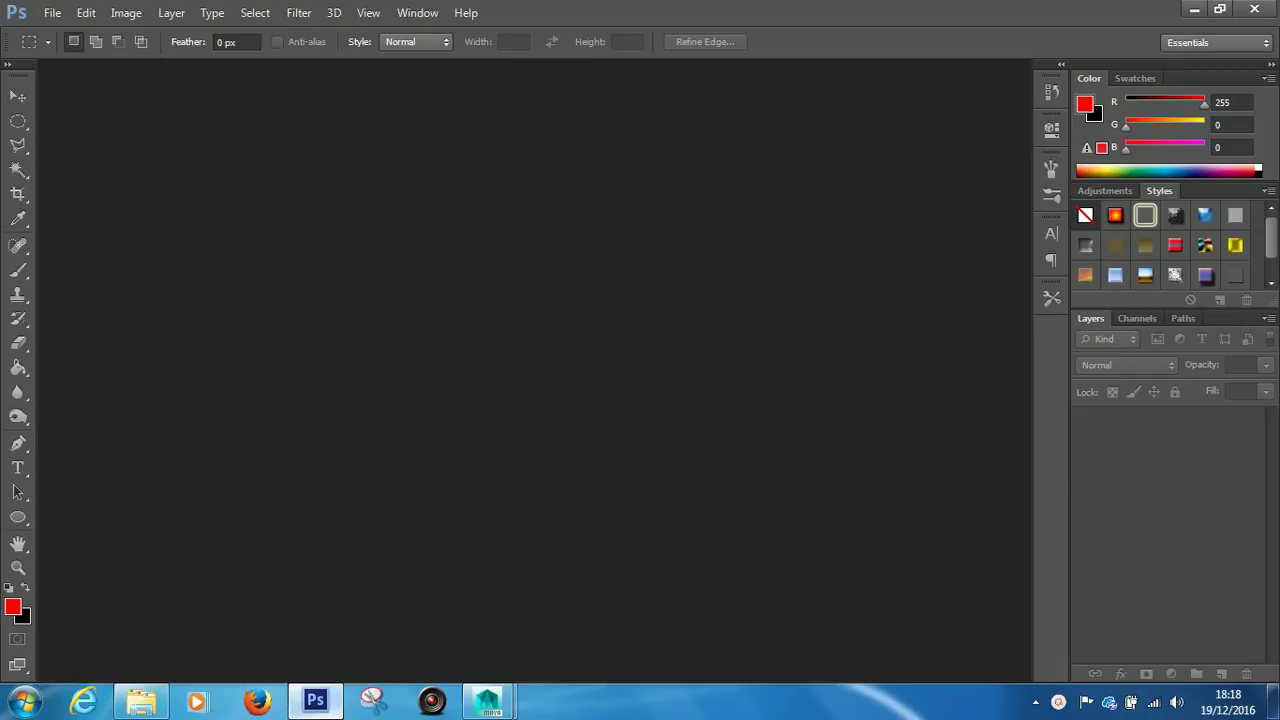
Switch to File Explorer and preview the worn metal and brown leather textures in the project's sourceimages folder.
{"action": "left_click", "coordinate": [150, 705]}
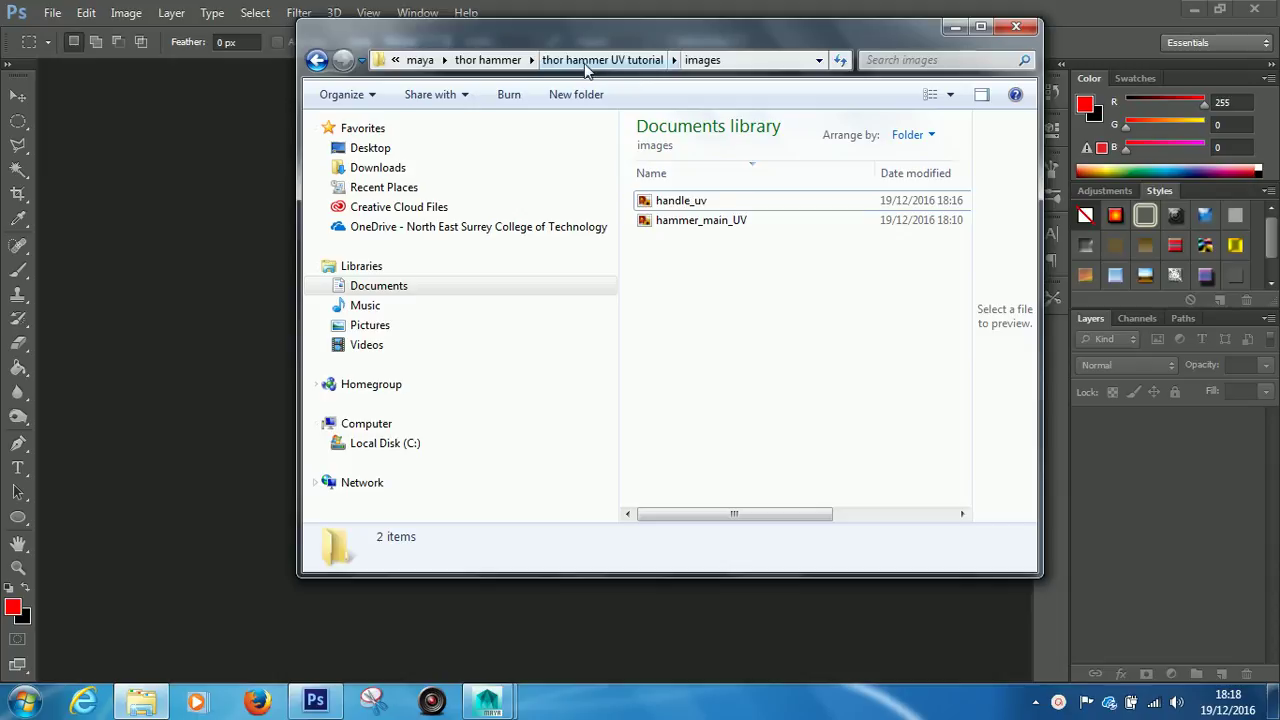
{"action": "left_click", "coordinate": [586, 62]}
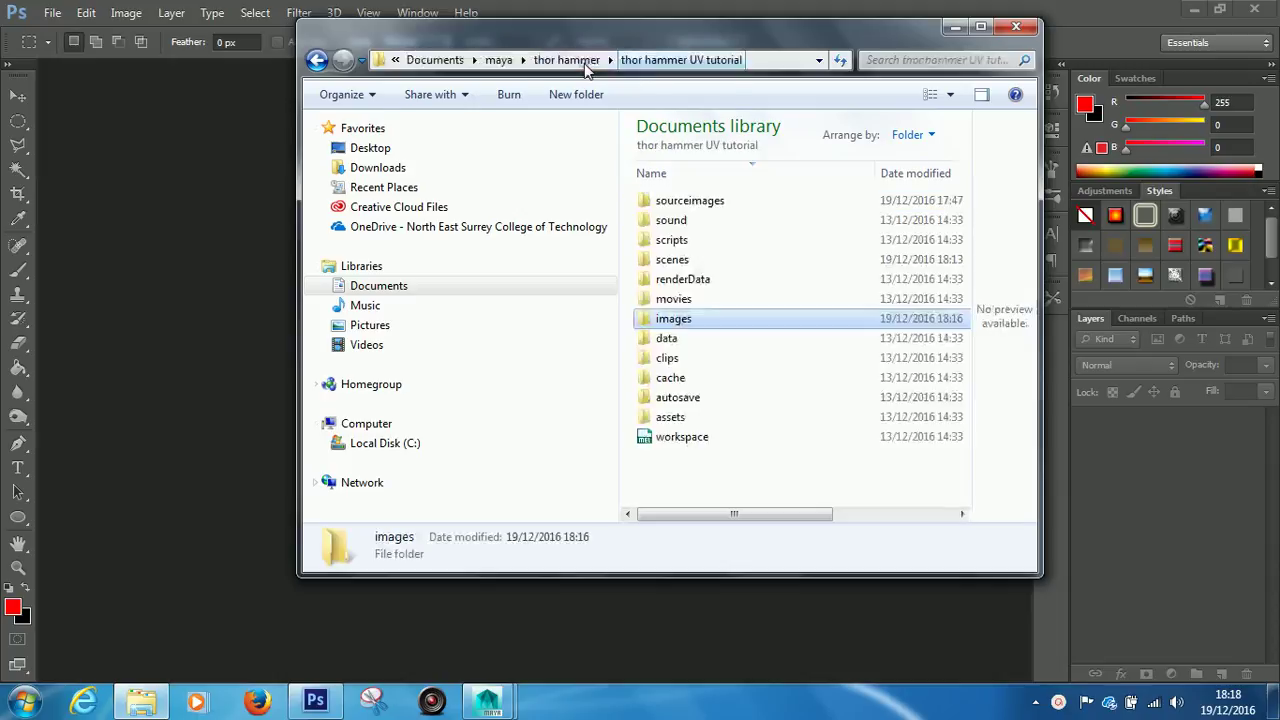
{"action": "double_click", "coordinate": [703, 200]}
{"action": "left_click", "coordinate": [713, 222]}
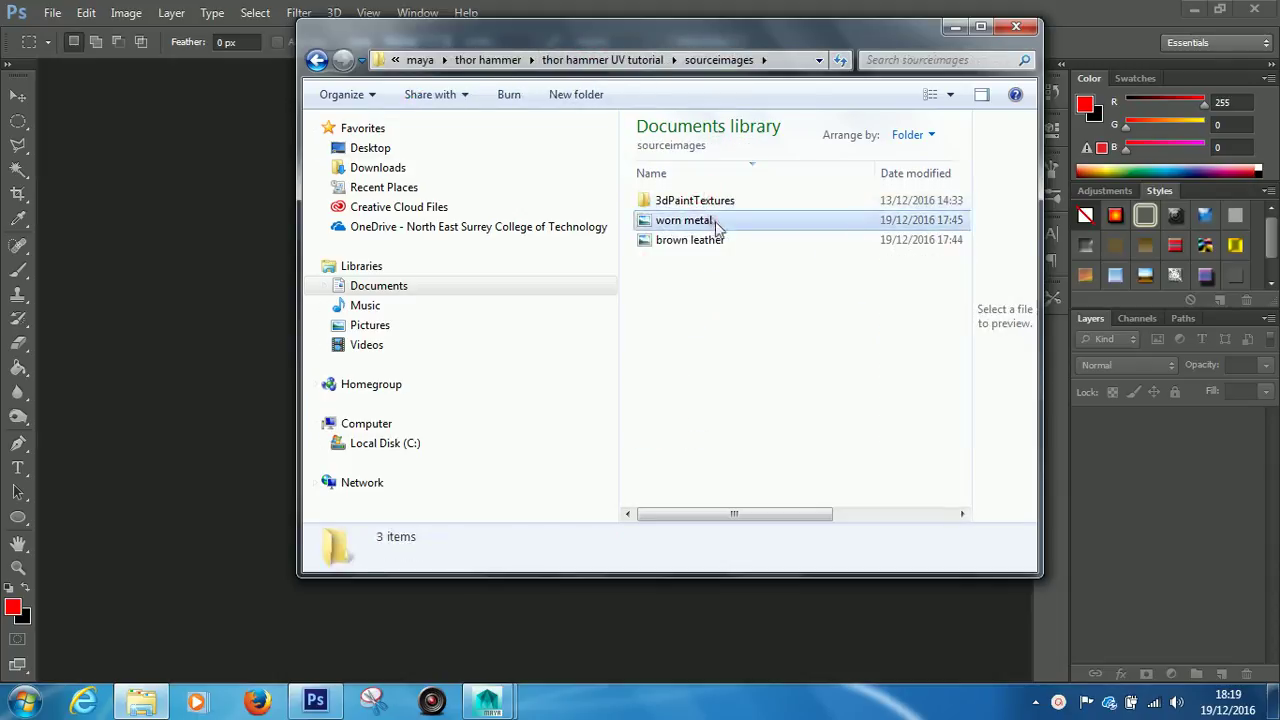
{"action": "double_click", "coordinate": [838, 30]}
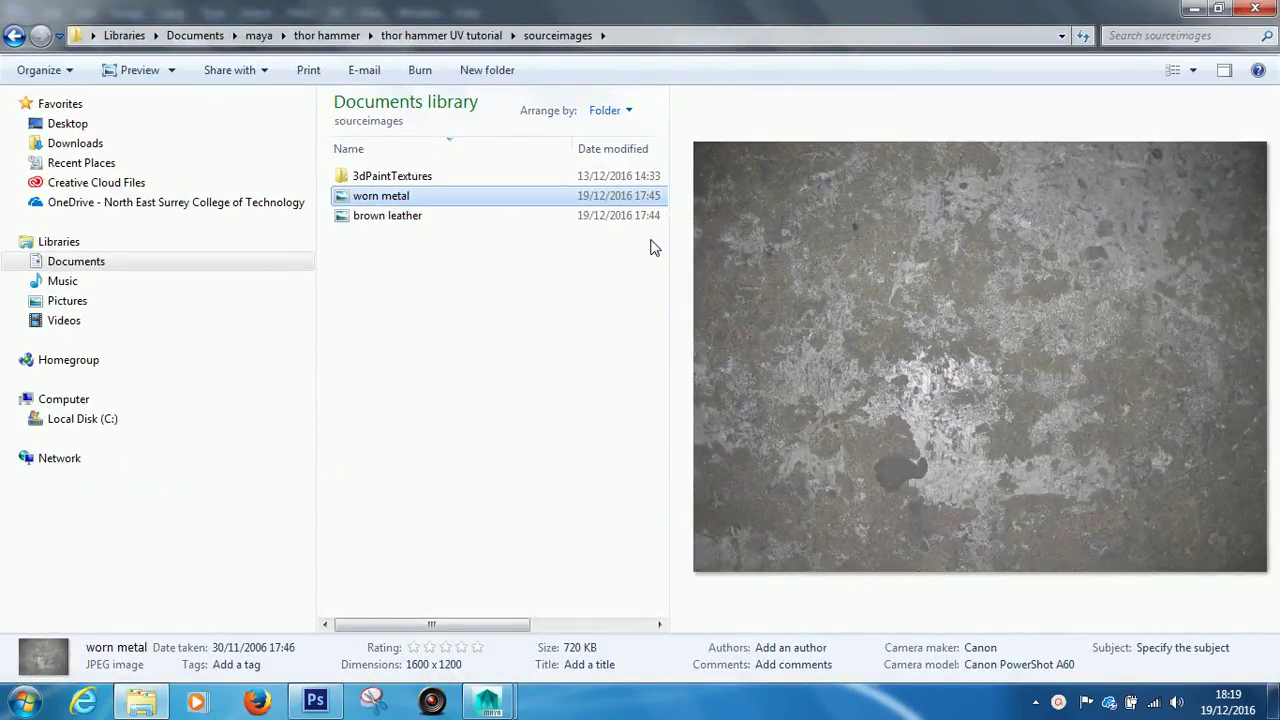
{"action": "left_click", "coordinate": [474, 220]}
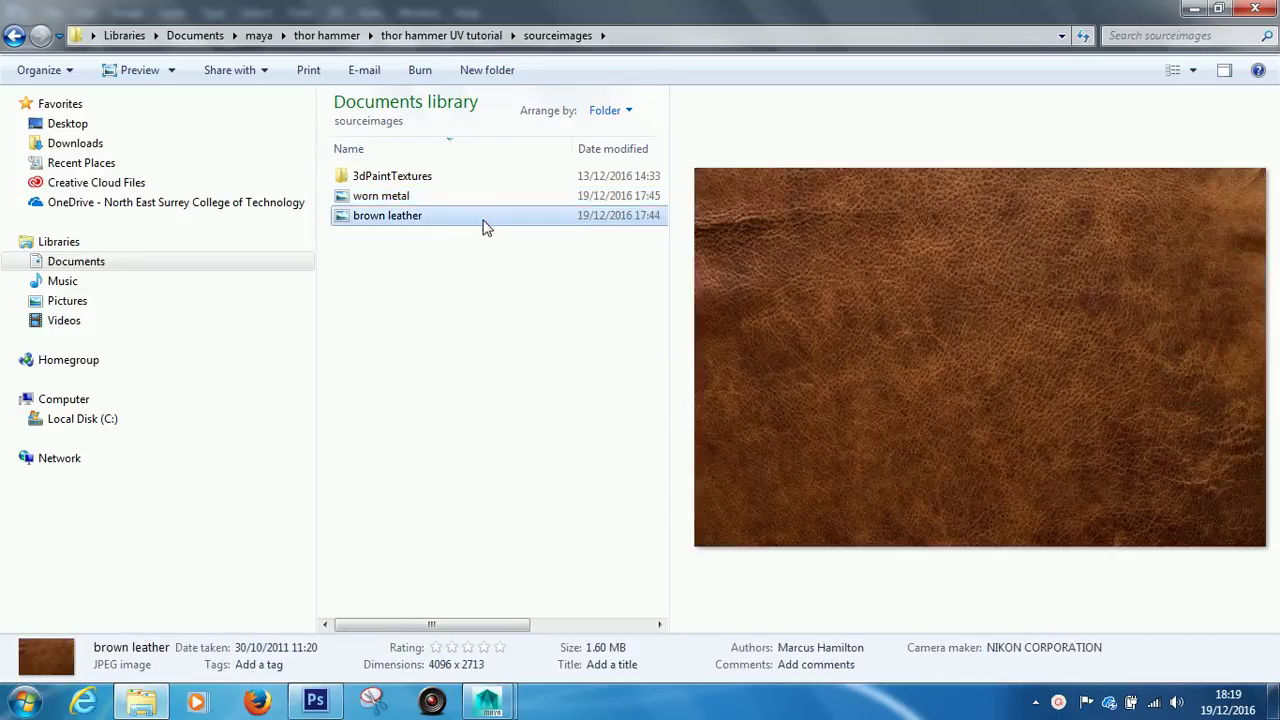
Check the handle_uv and hammer_main_UV files in the thor hammer UV tutorial's images folder, and return to Photoshop.
{"action": "left_click", "coordinate": [398, 44]}
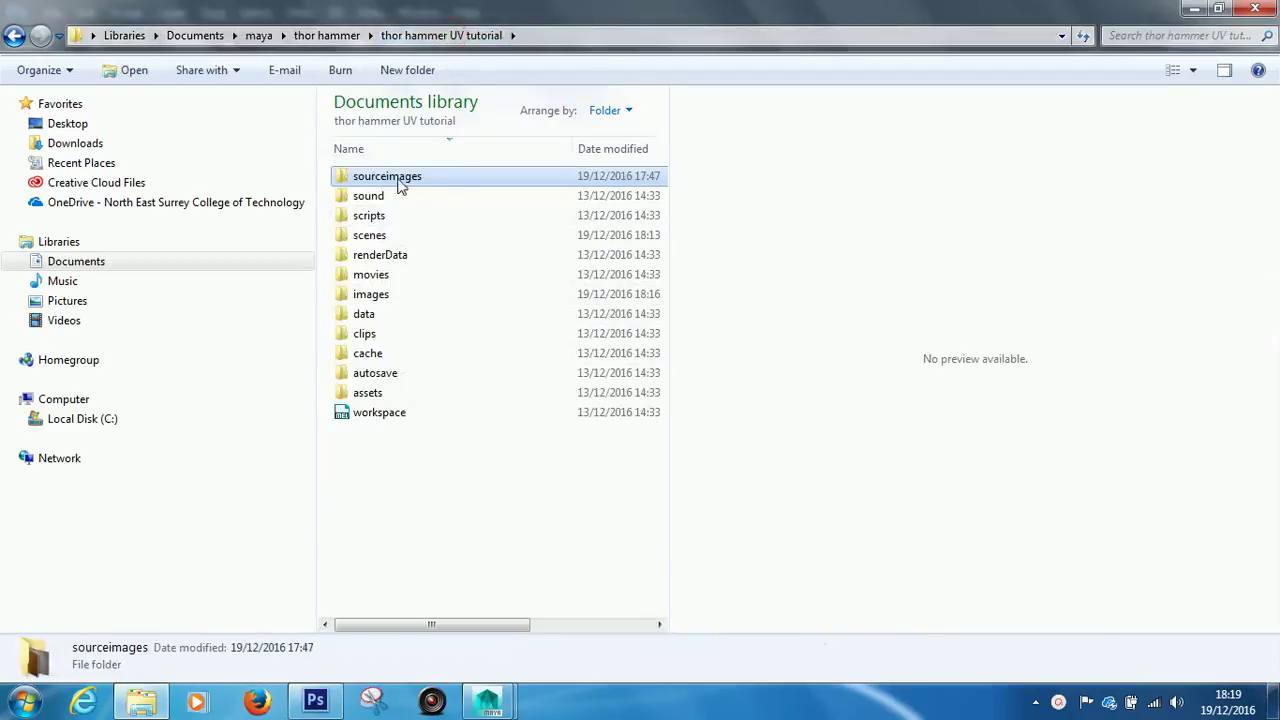
{"action": "double_click", "coordinate": [390, 296]}
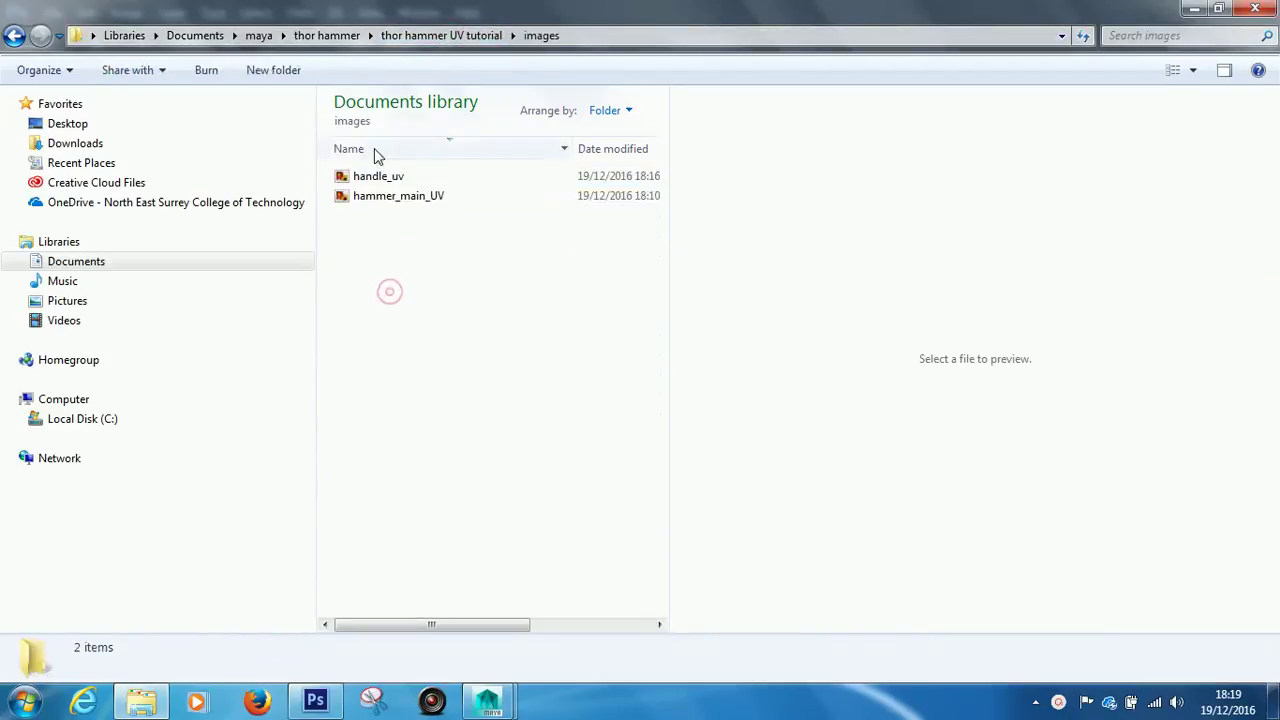
{"action": "left_click", "coordinate": [392, 180]}
{"action": "left_click", "coordinate": [397, 196]}
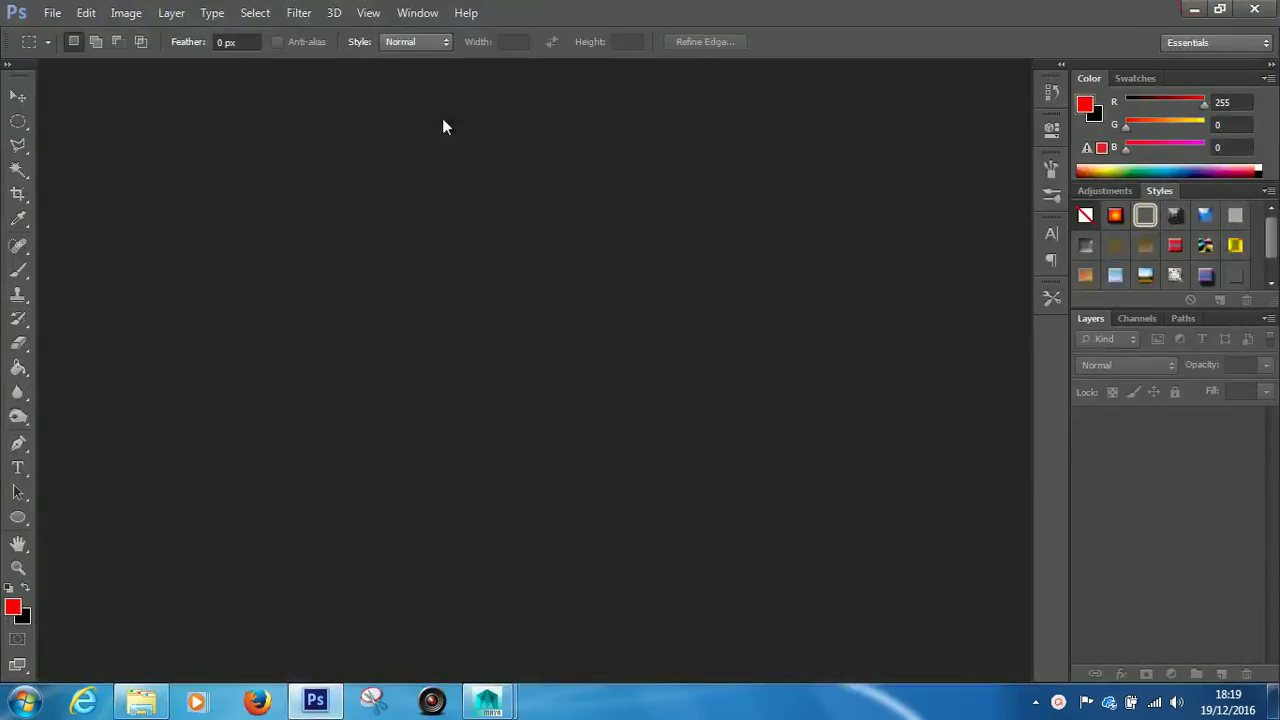
Open handle_uv from the images folder of the thor hammer UV tutorial project under Documents, maya, thor hammer.
{"action": "left_click", "coordinate": [51, 13]}
{"action": "left_click", "coordinate": [80, 51]}
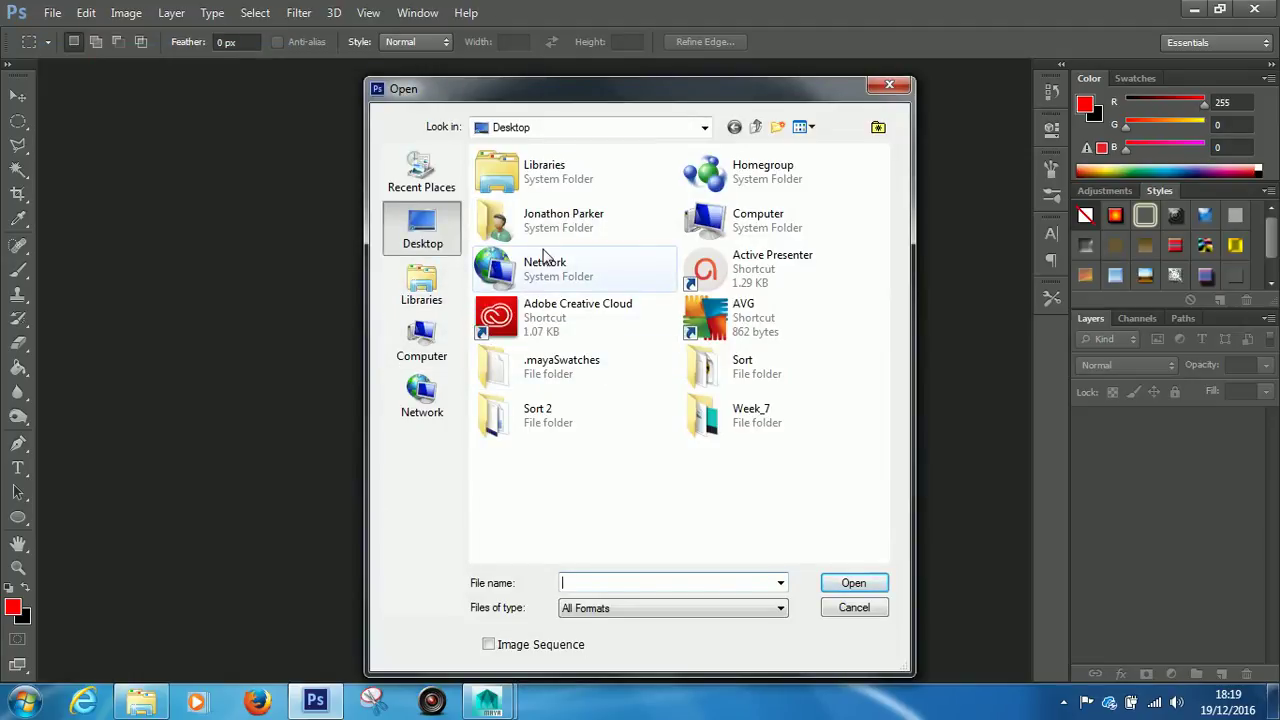
{"action": "left_click", "coordinate": [436, 288]}
{"action": "double_click", "coordinate": [538, 180]}
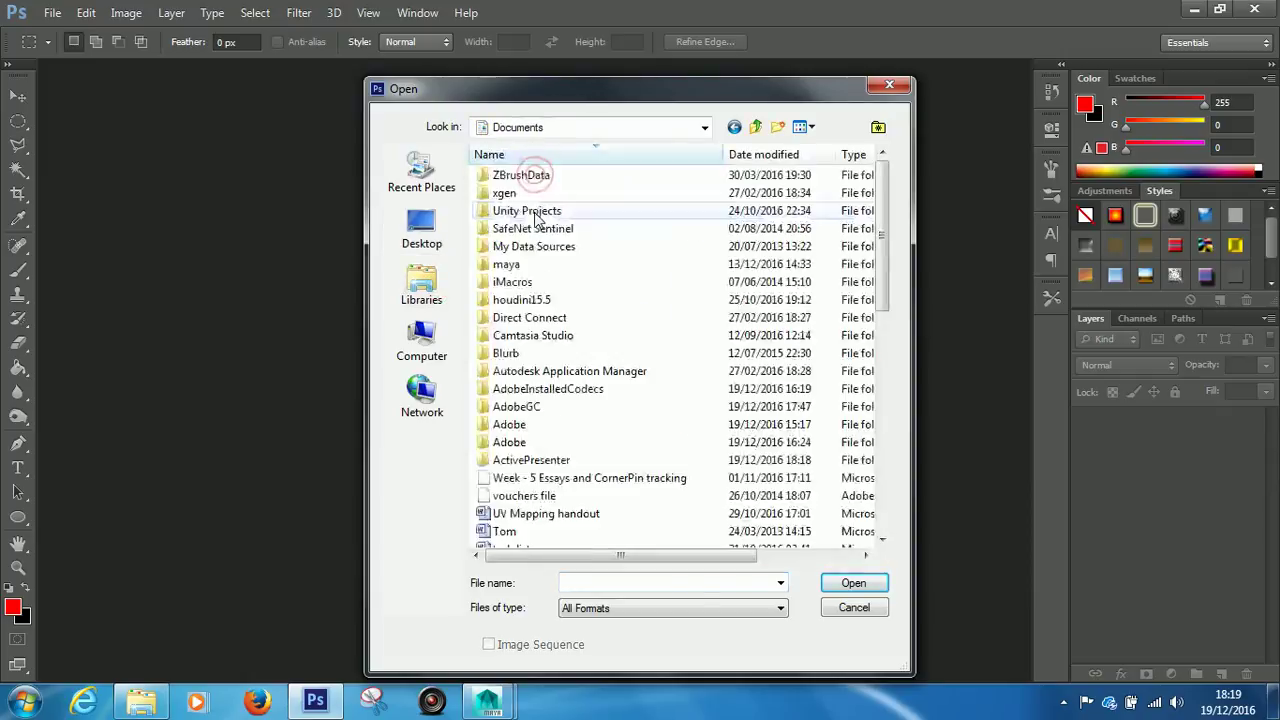
{"action": "double_click", "coordinate": [519, 266]}
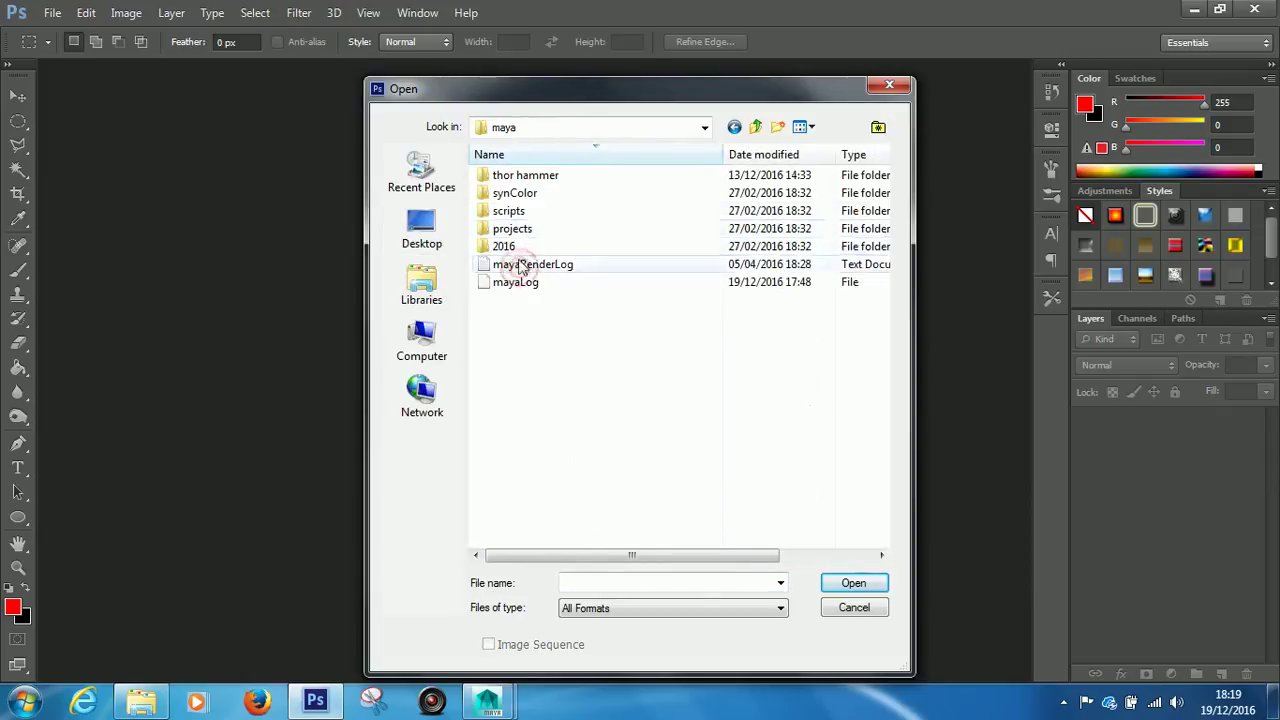
{"action": "double_click", "coordinate": [515, 177]}
{"action": "double_click", "coordinate": [515, 177]}
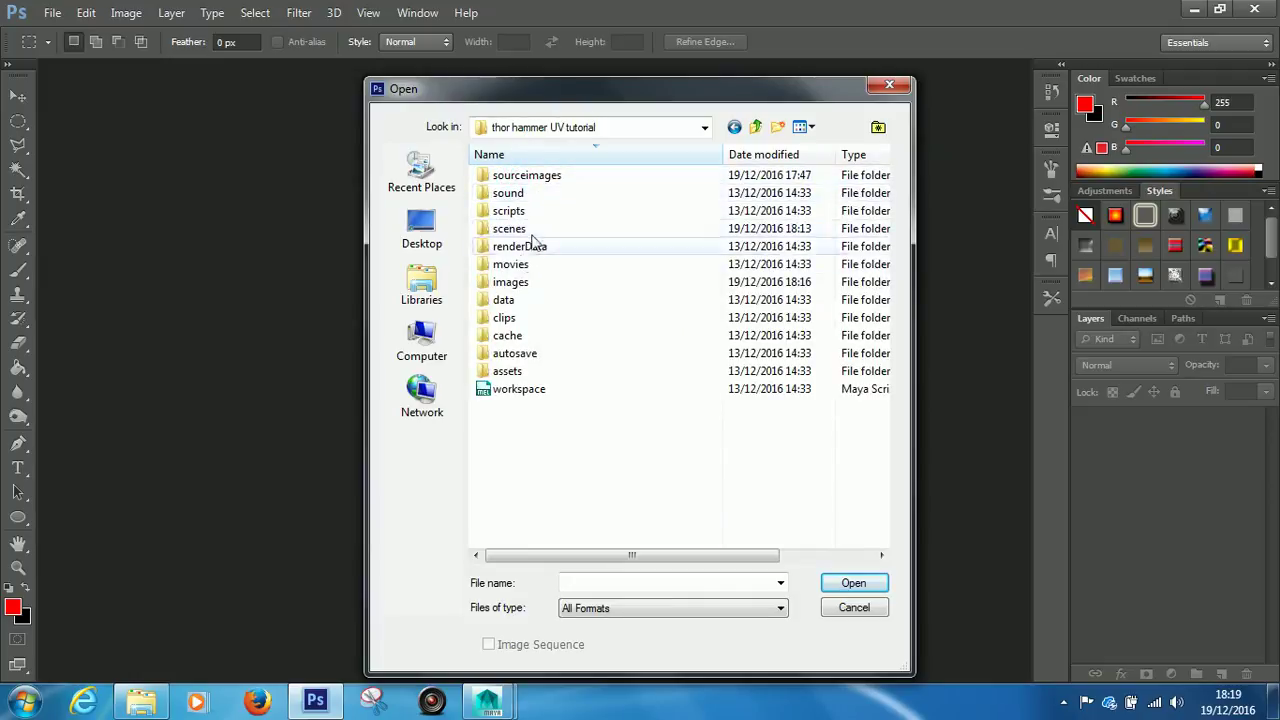
{"action": "double_click", "coordinate": [514, 282]}
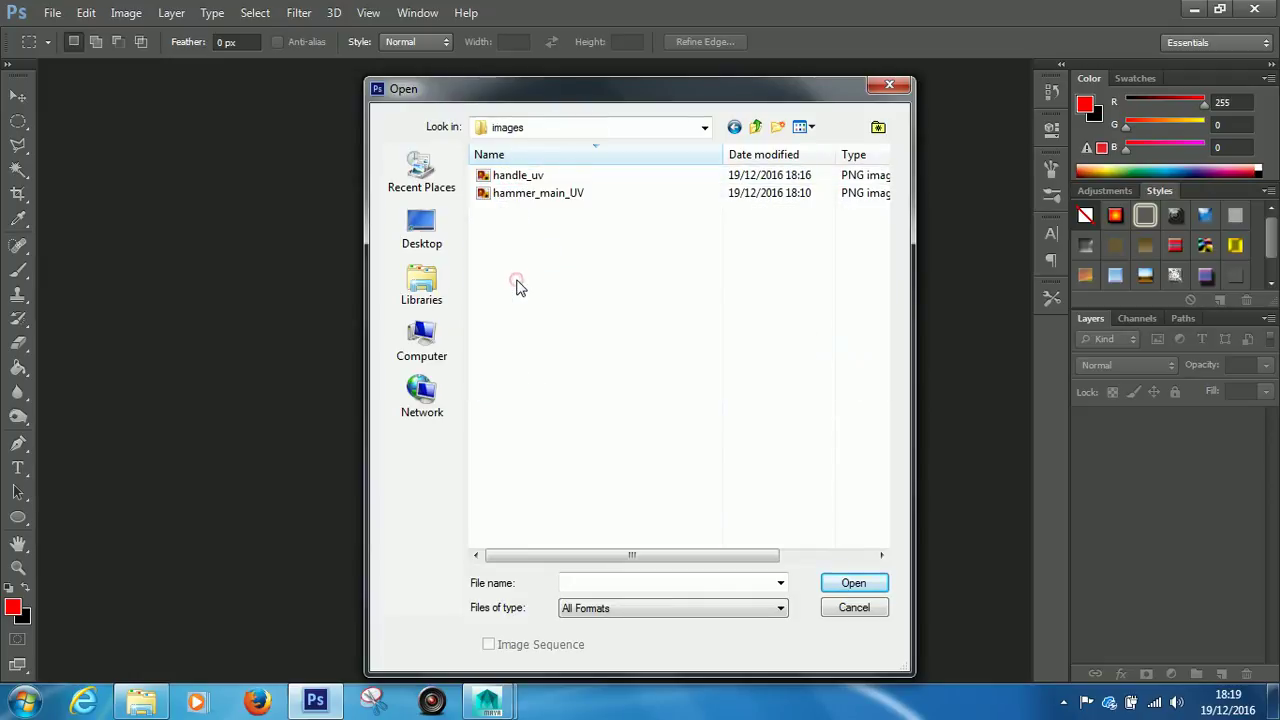
{"action": "left_click", "coordinate": [575, 178]}
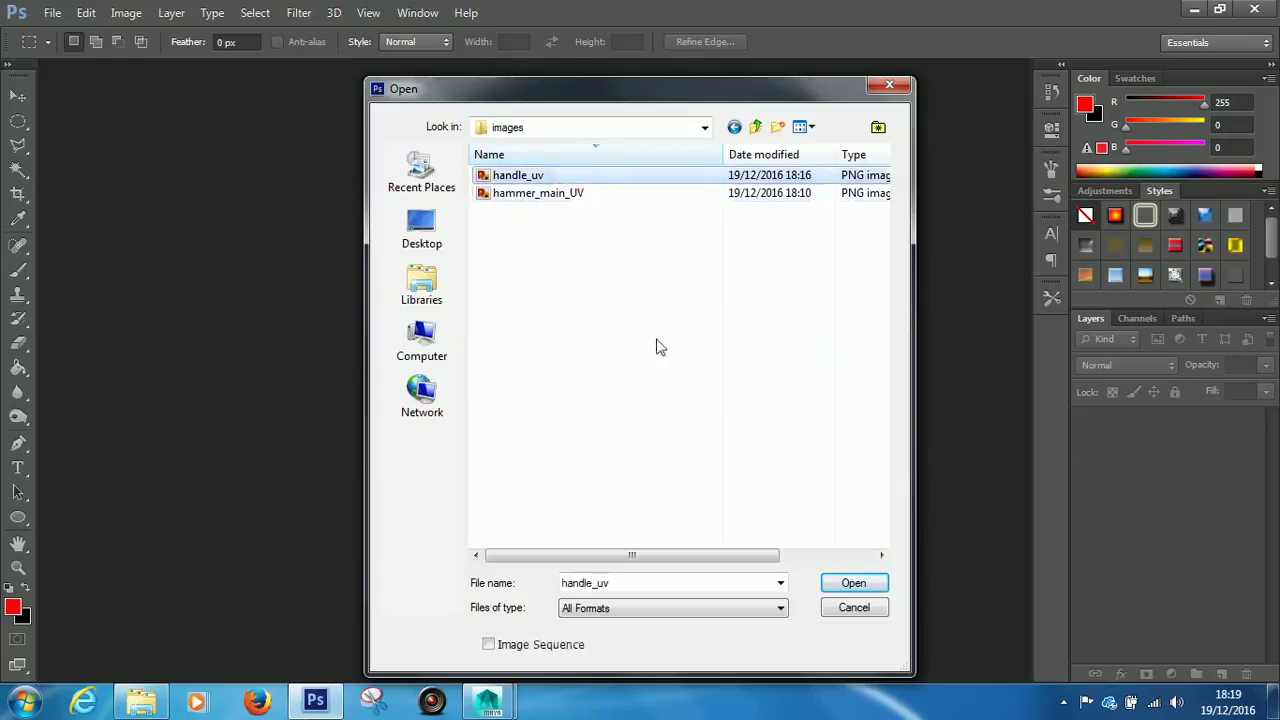
{"action": "left_click", "coordinate": [849, 583]}
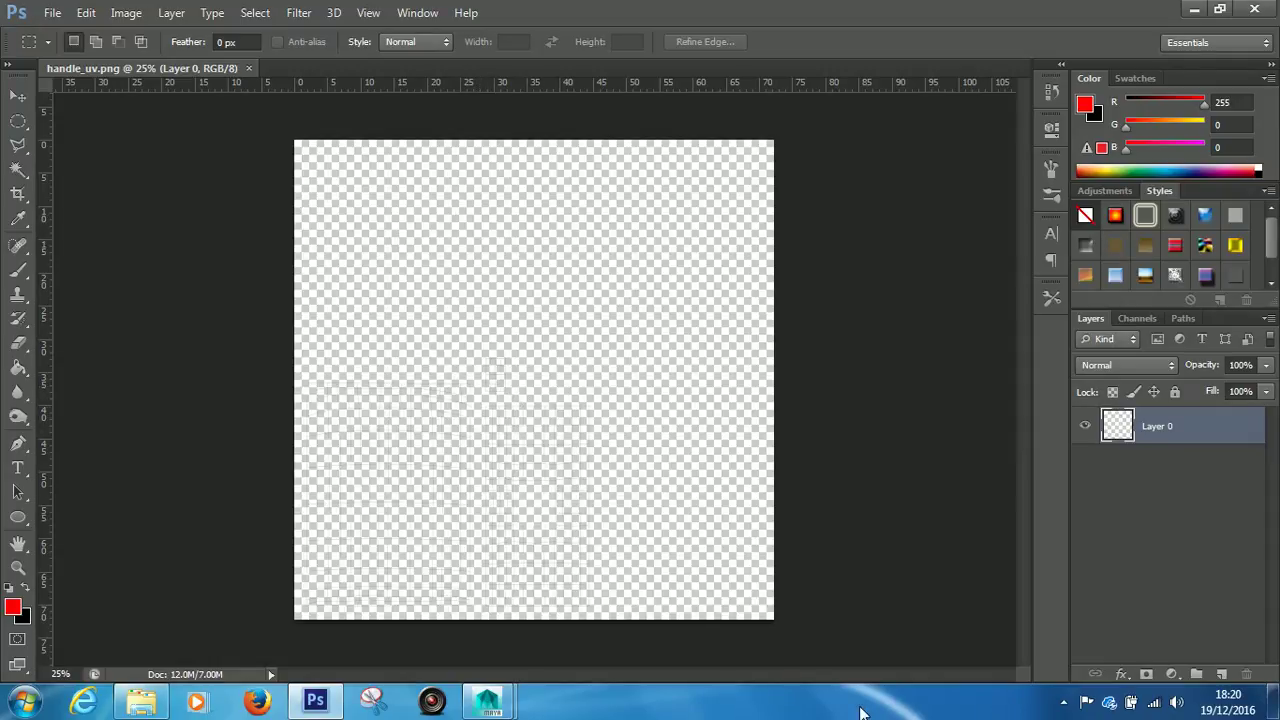
Rename Layer 0 as UV Map.
{"action": "double_click", "coordinate": [1156, 428]}
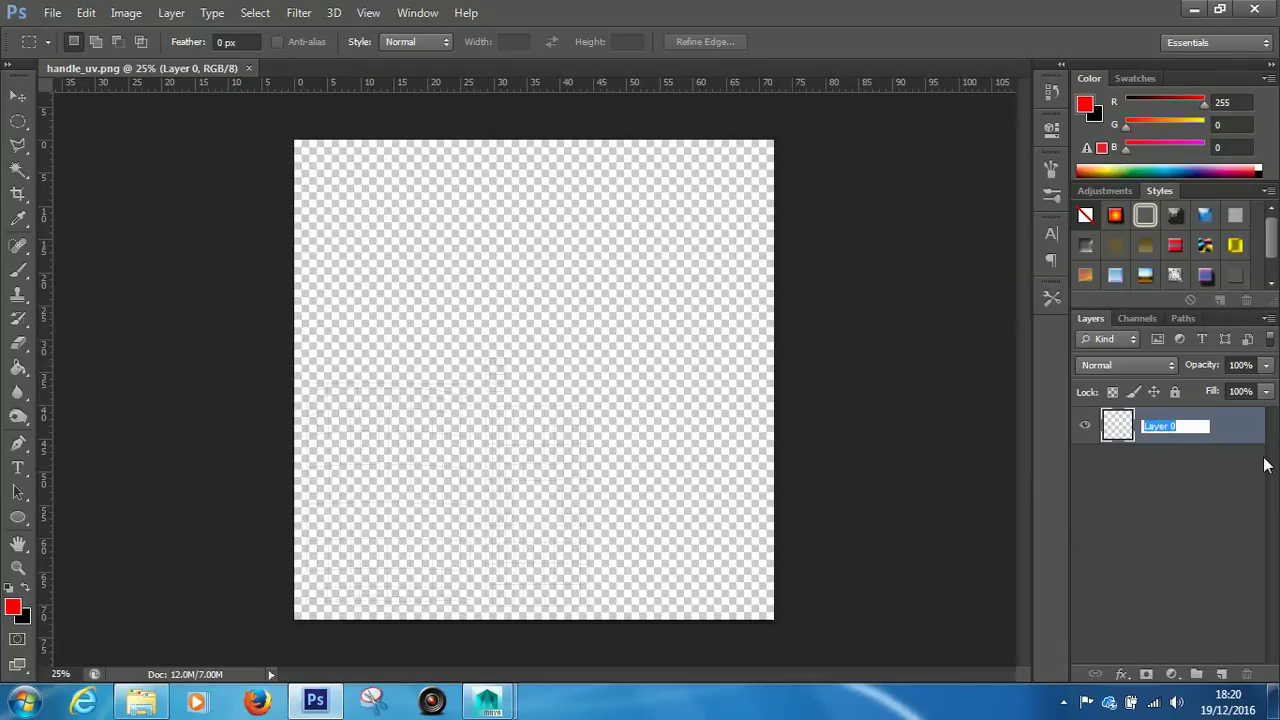
{"action": "type", "text": "UV Map"}
{"action": "left_click", "coordinate": [1191, 488]}
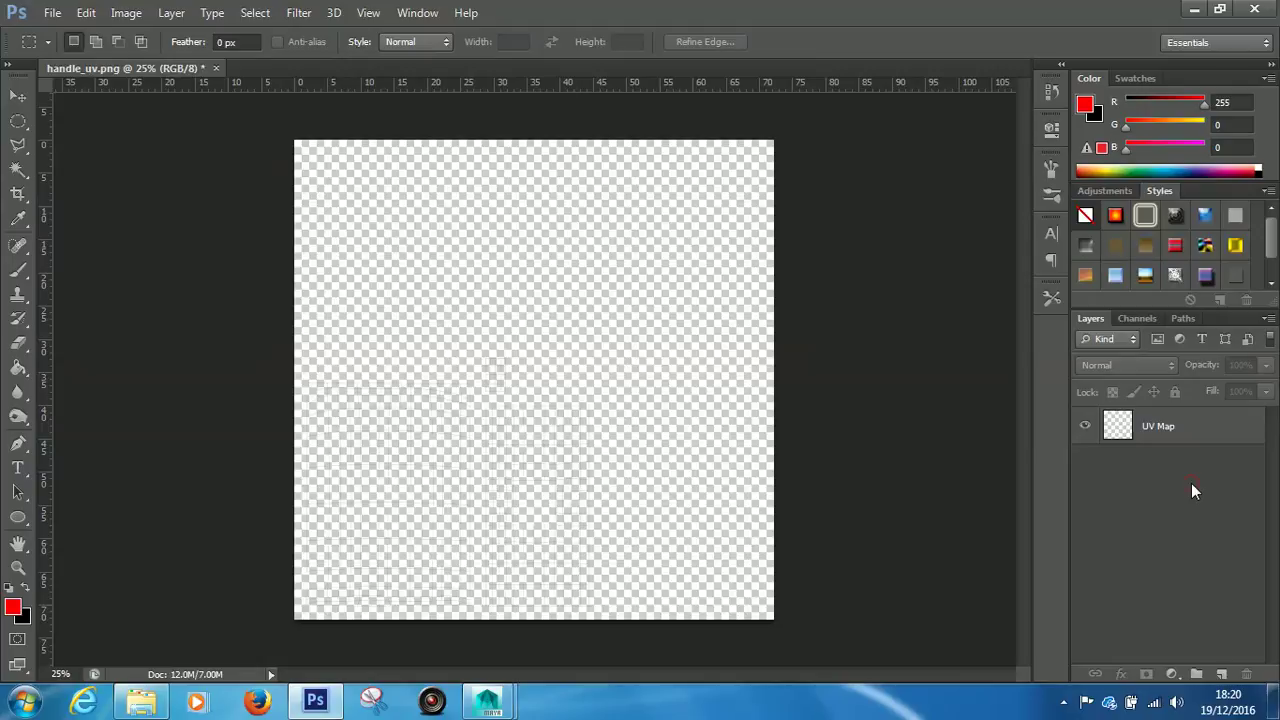
Add a new layer above UV Map and name it Black BG.
{"action": "left_click", "coordinate": [1224, 675]}
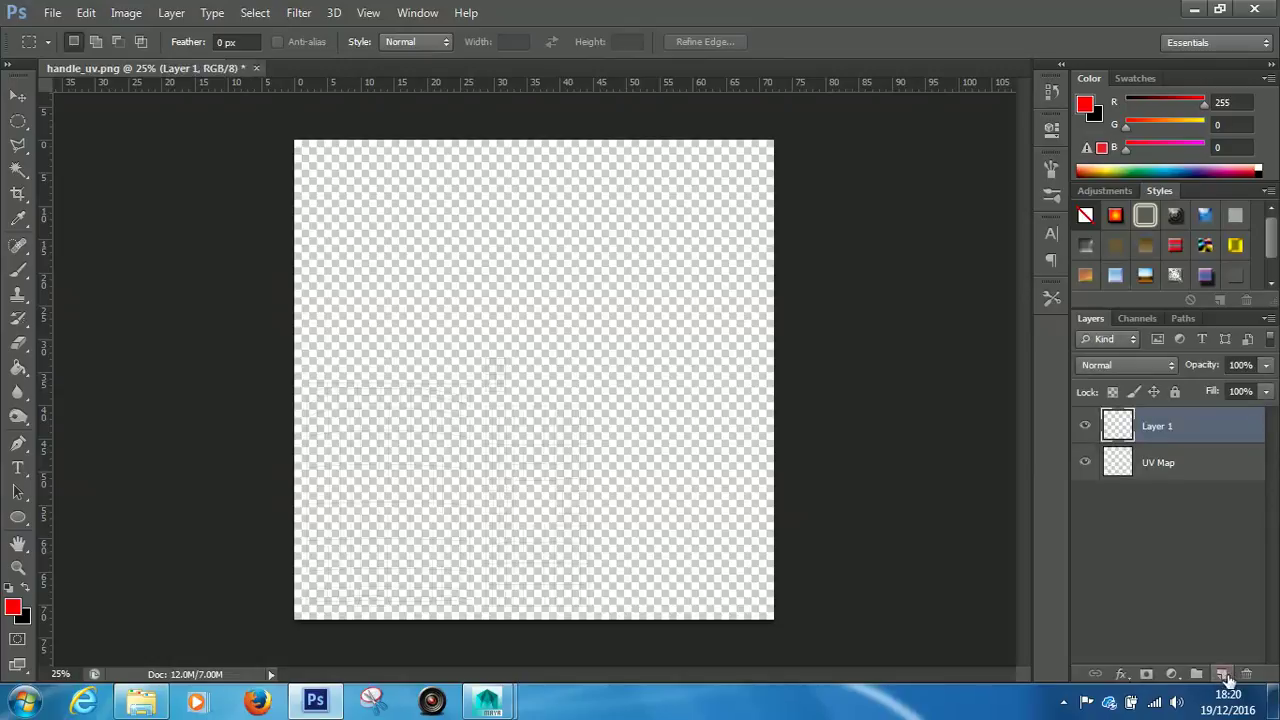
{"action": "double_click", "coordinate": [1160, 427]}
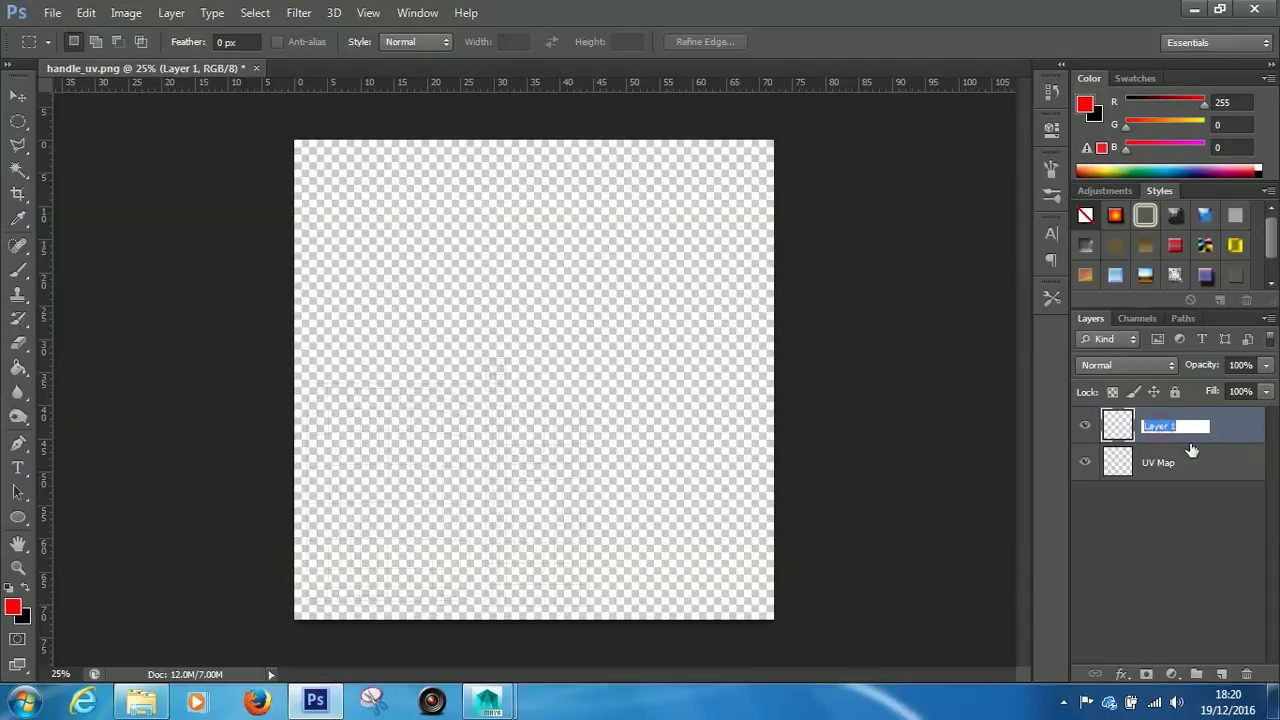
{"action": "type", "text": "Black BG"}
{"action": "left_click", "coordinate": [1152, 538]}
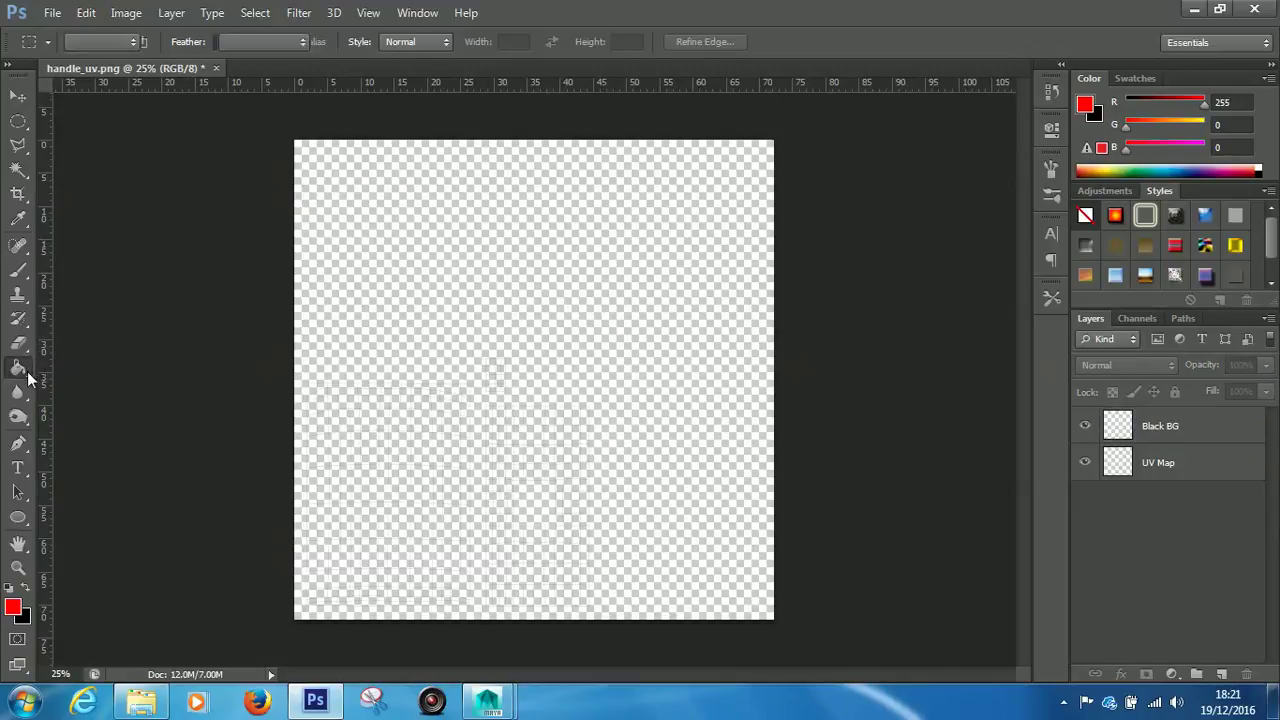
Set the foreground colour to black (000000) and fill the Black BG layer with it using the Paint Bucket tool.
{"action": "left_click_drag", "start_coordinate": [27, 372], "coordinate": [101, 360]}
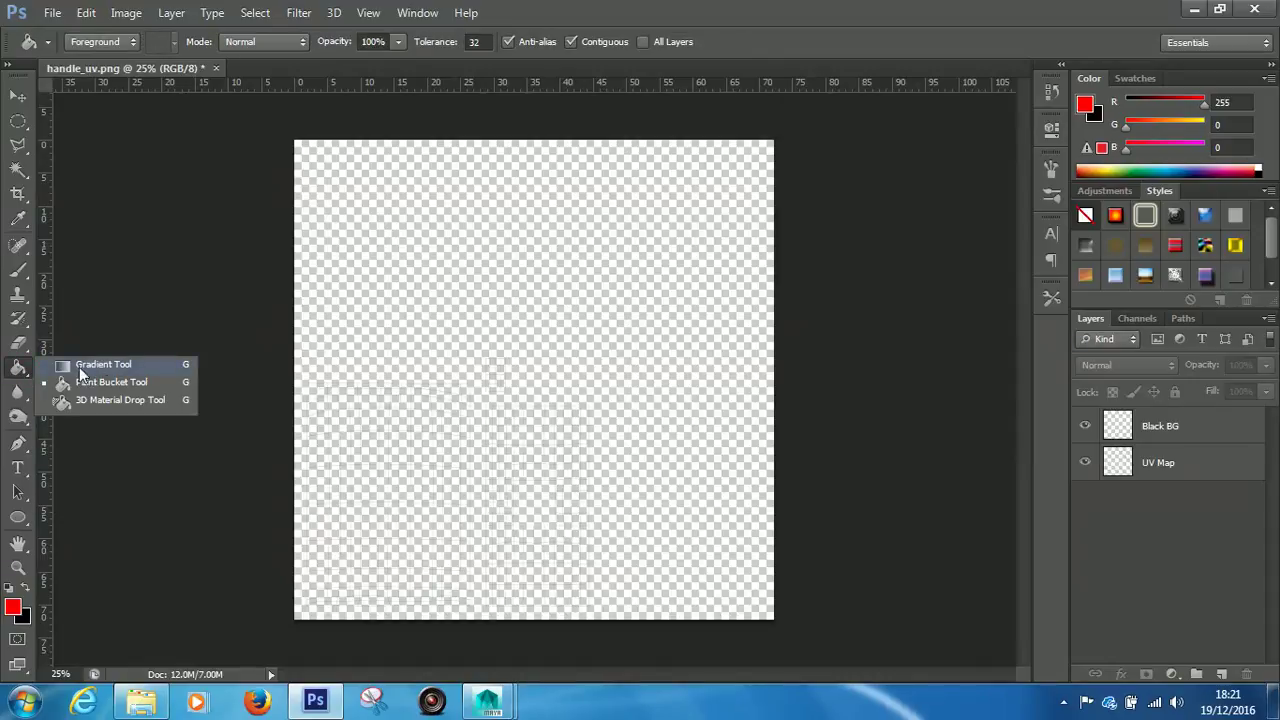
{"action": "left_click", "coordinate": [79, 367]}
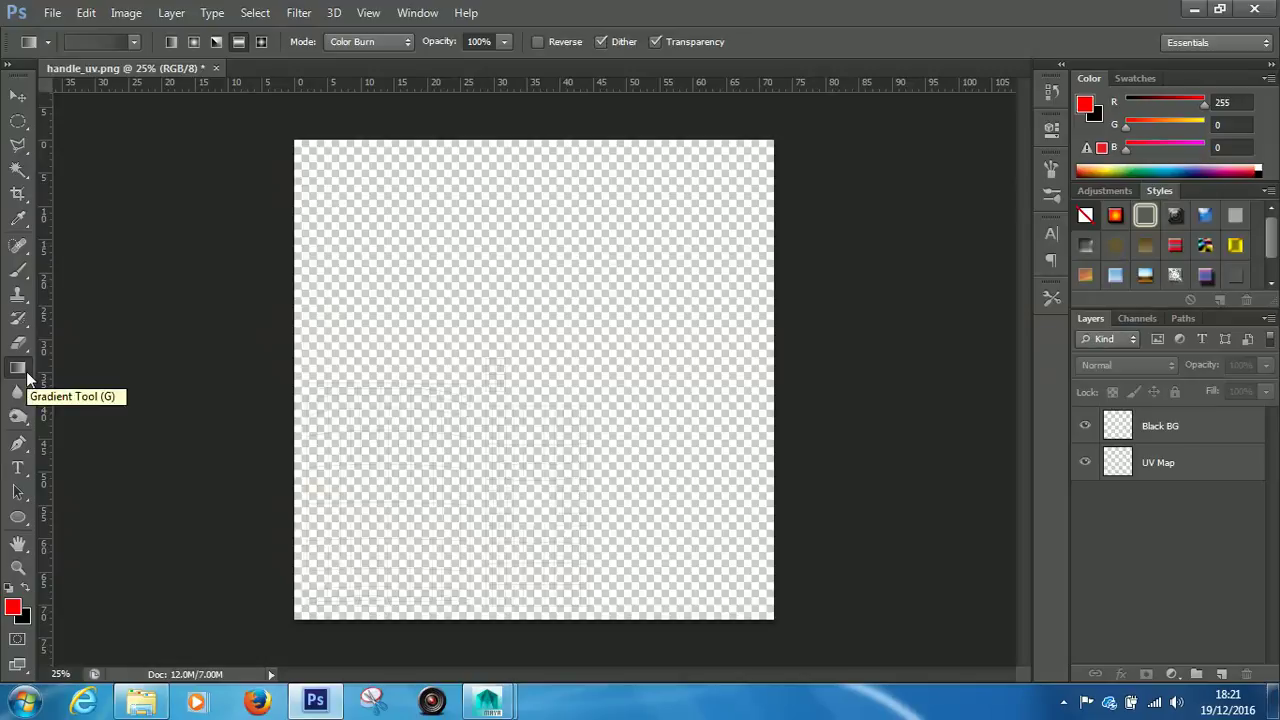
{"action": "left_click", "coordinate": [27, 375]}
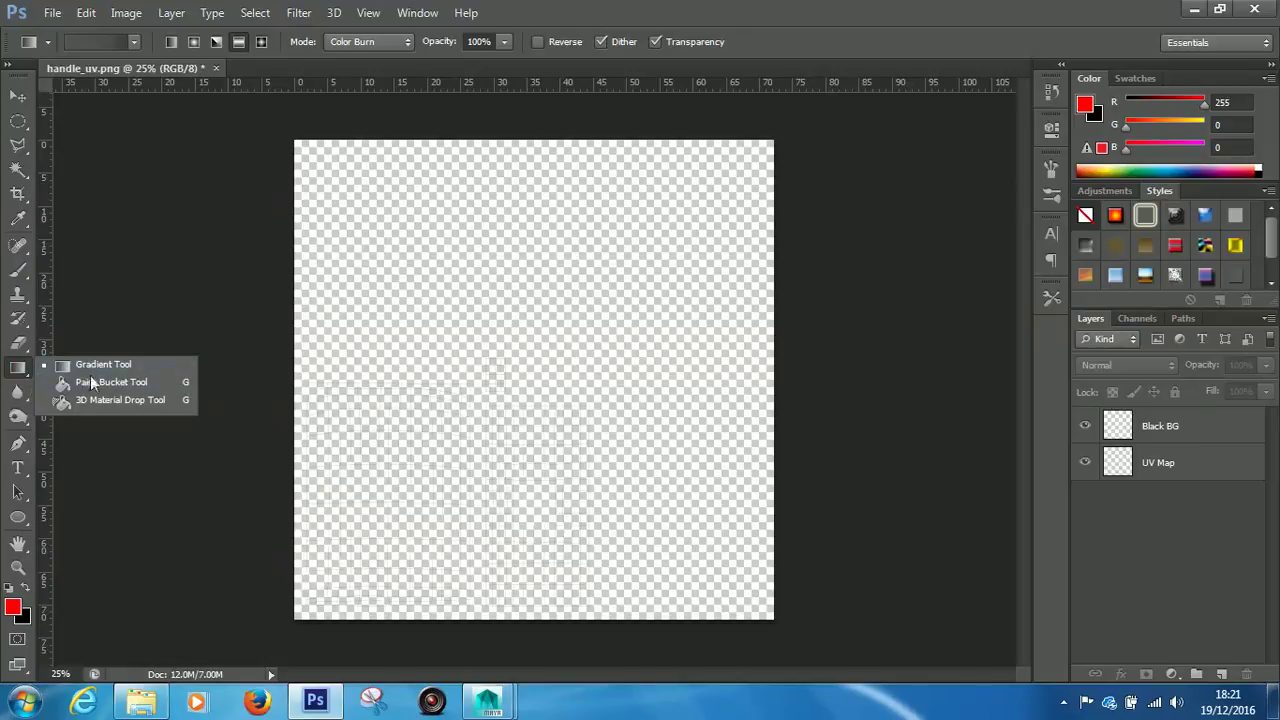
{"action": "left_click", "coordinate": [99, 381]}
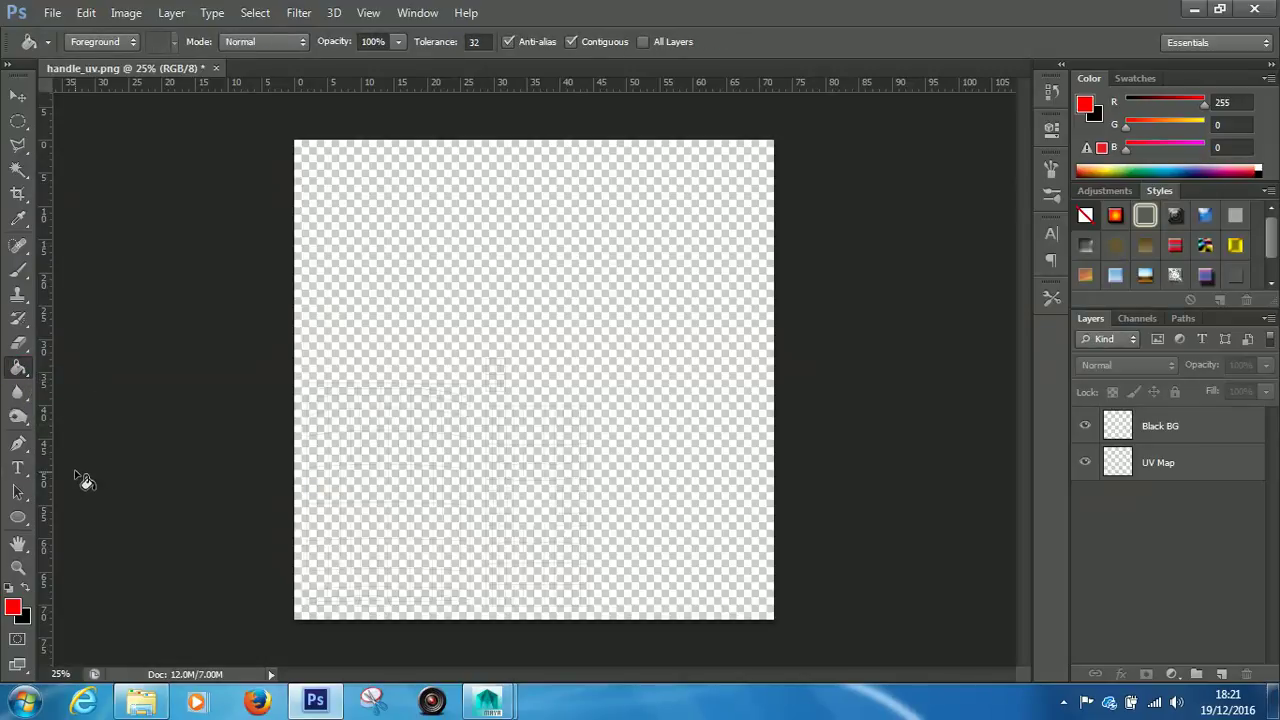
{"action": "left_click", "coordinate": [14, 610]}
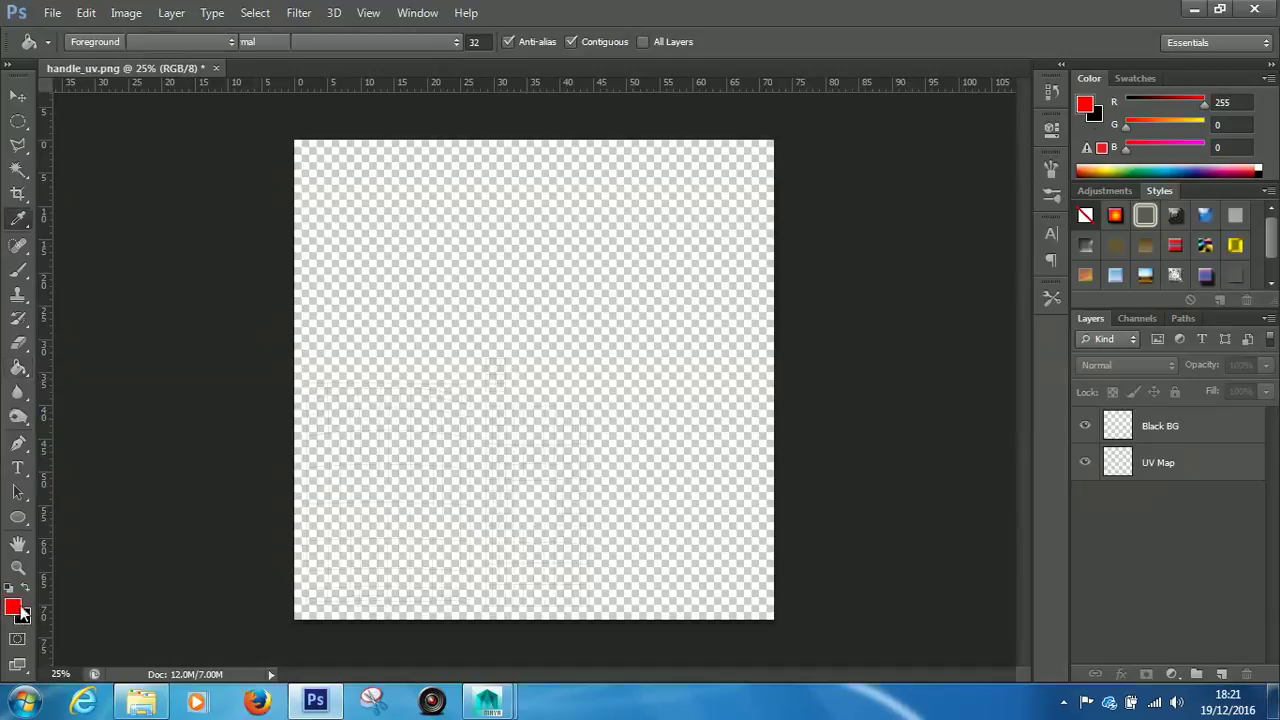
{"action": "left_click_drag", "start_coordinate": [851, 234], "coordinate": [678, 413]}
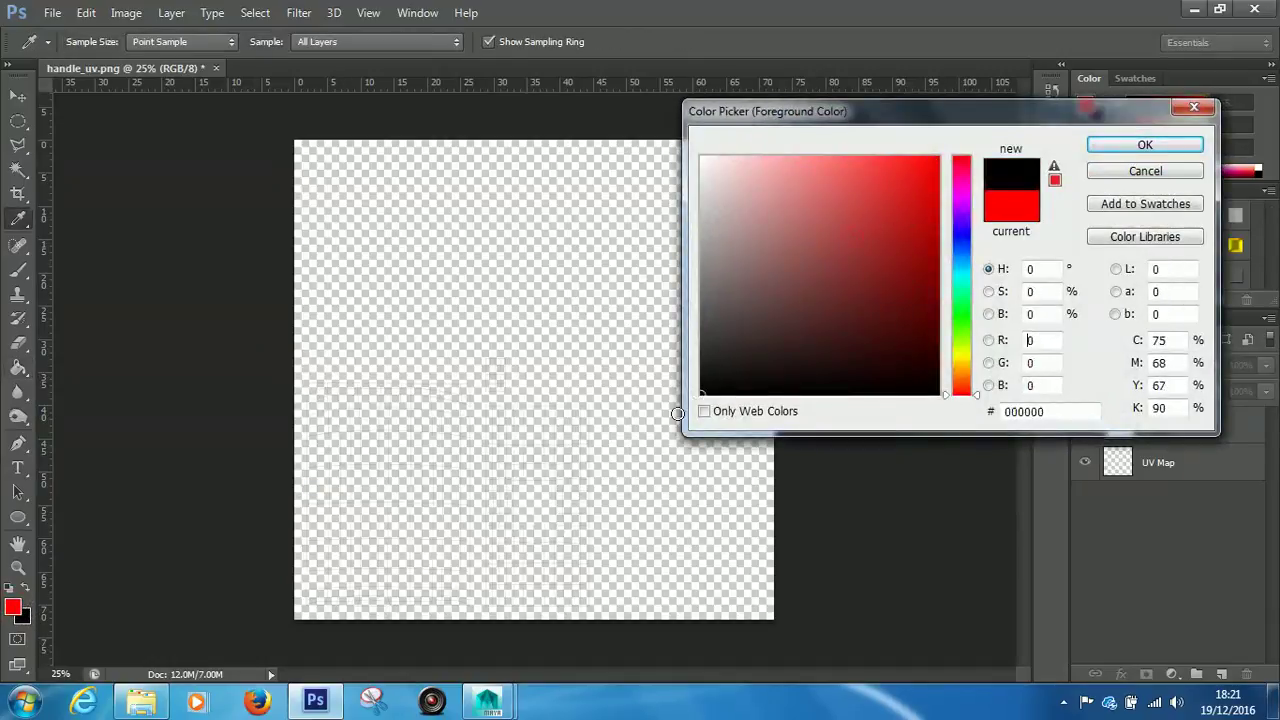
{"action": "left_click", "coordinate": [1140, 144]}
{"action": "key", "text": "g"}
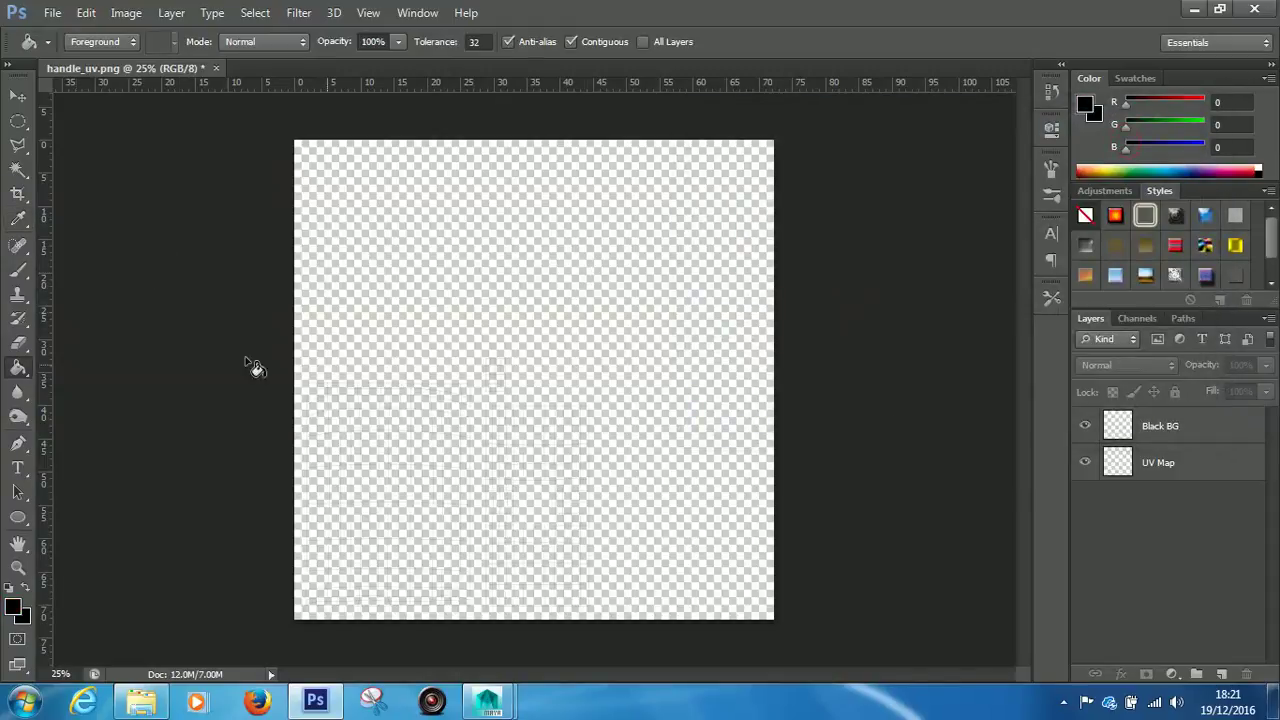
{"action": "left_click", "coordinate": [1168, 430]}
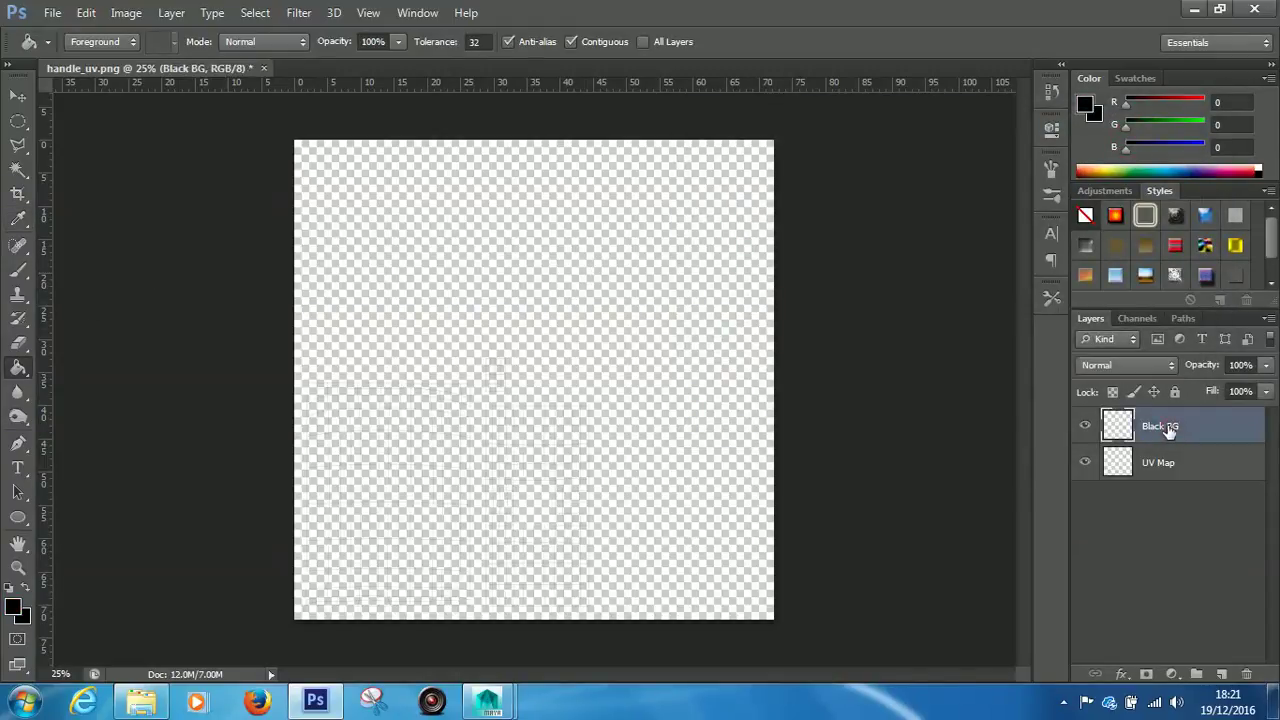
{"action": "left_click", "coordinate": [544, 332]}
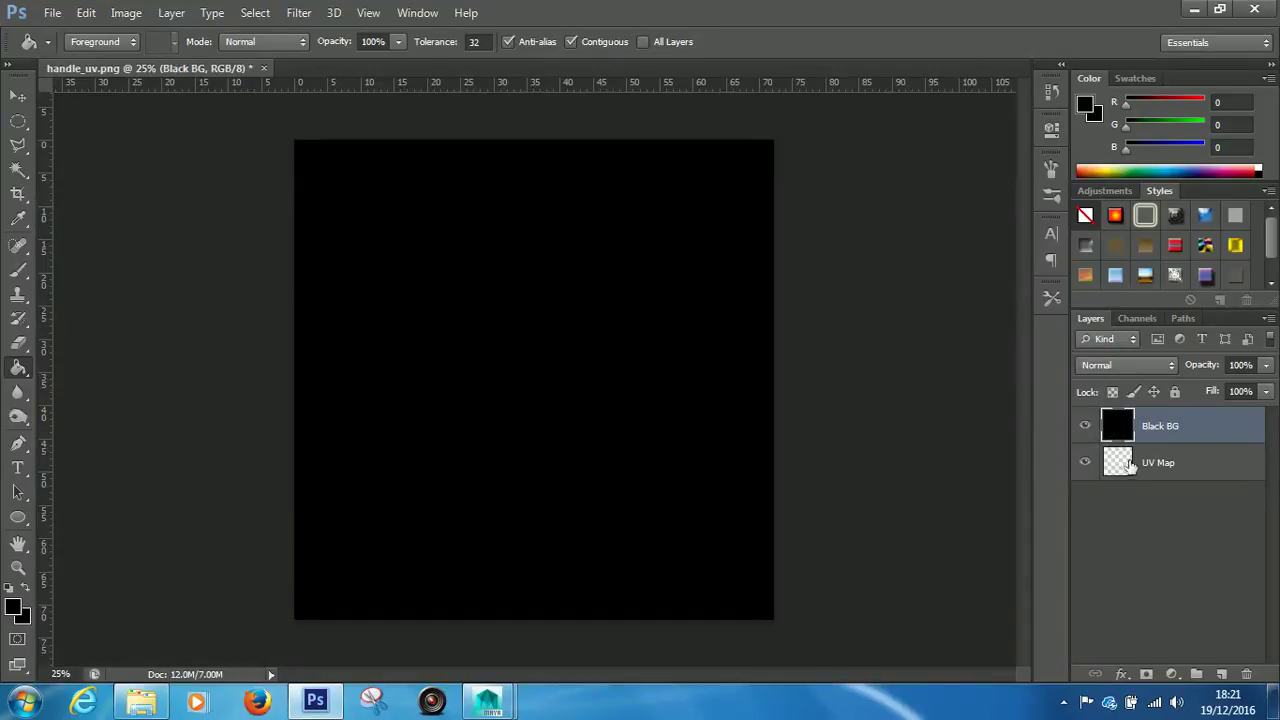
Move the Black BG layer below the UV Map layer and deselect the layers.
{"action": "left_click", "coordinate": [17, 97]}
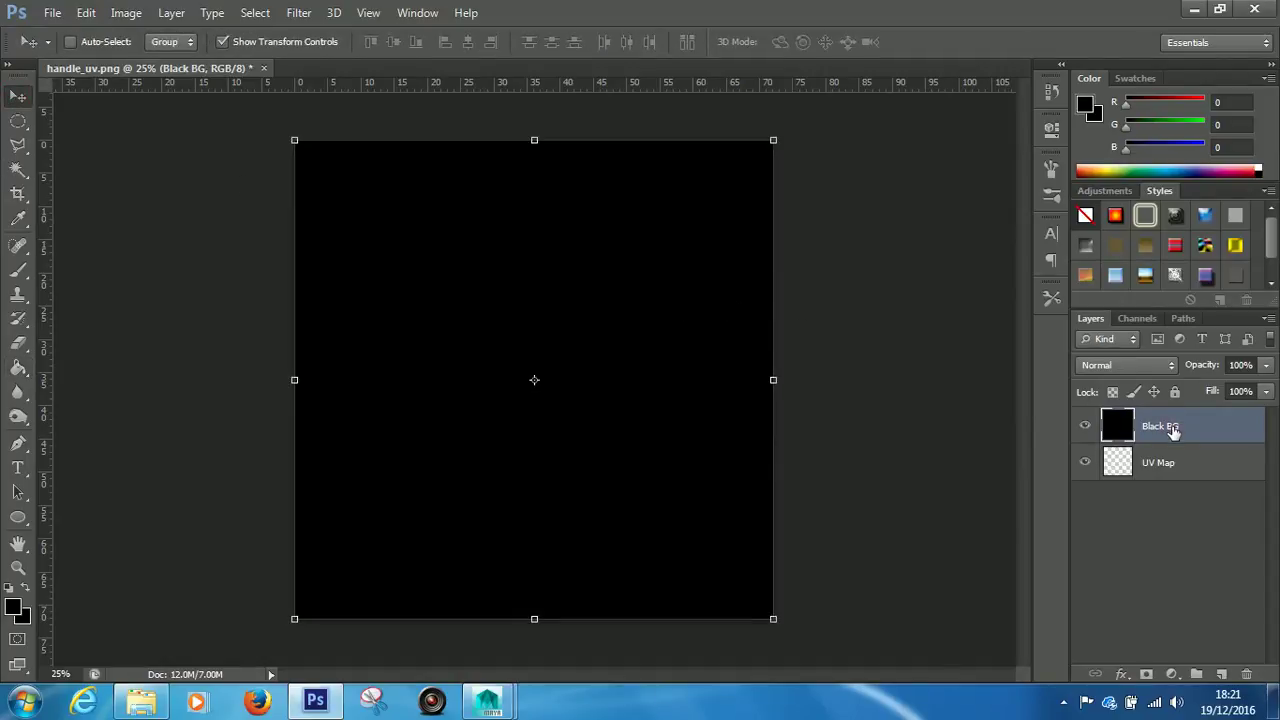
{"action": "left_click_drag", "start_coordinate": [1173, 430], "coordinate": [1184, 478]}
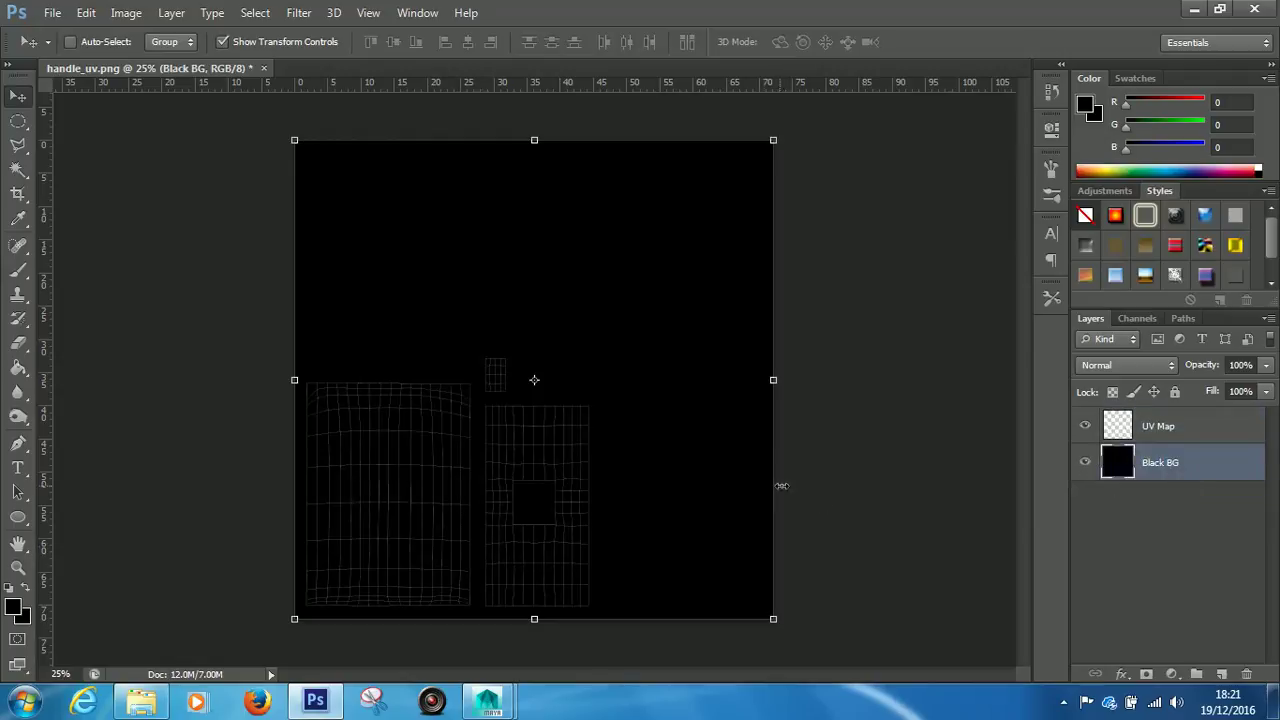
{"action": "scroll", "coordinate": [449, 509], "scroll_direction": "up", "scroll_amount": 1, "text": "alt"}
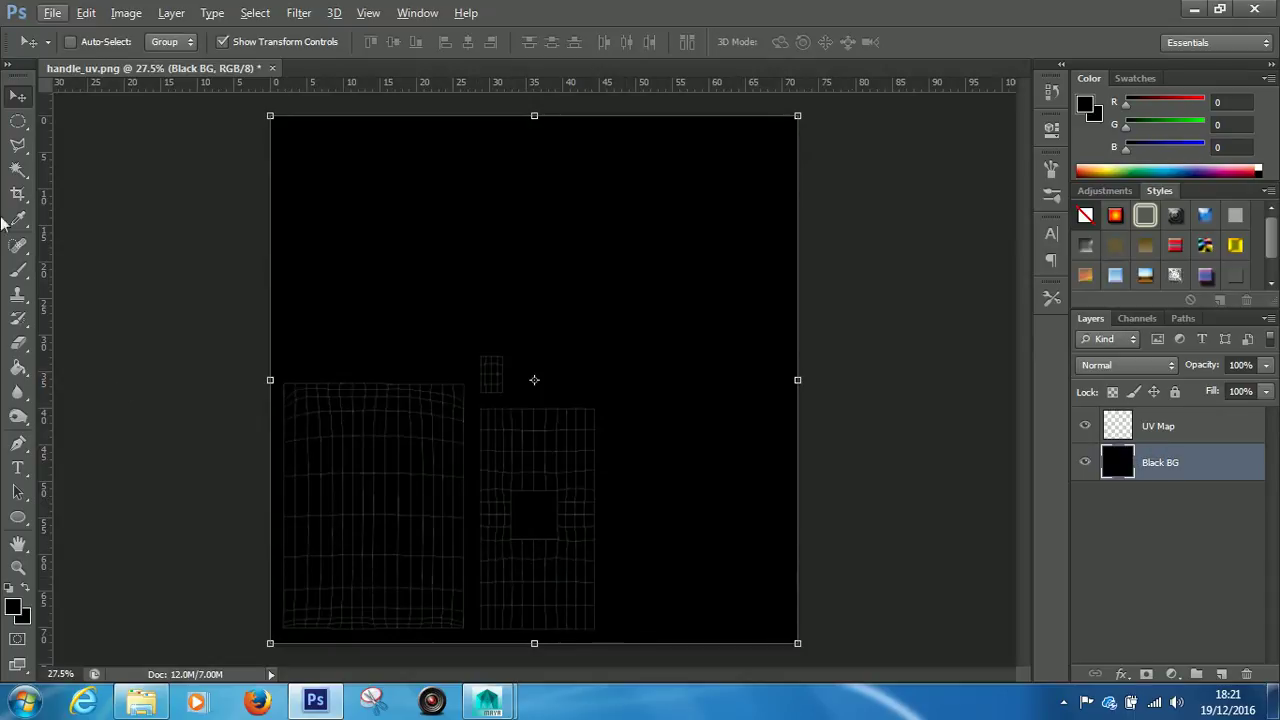
{"action": "left_click", "coordinate": [1125, 566]}
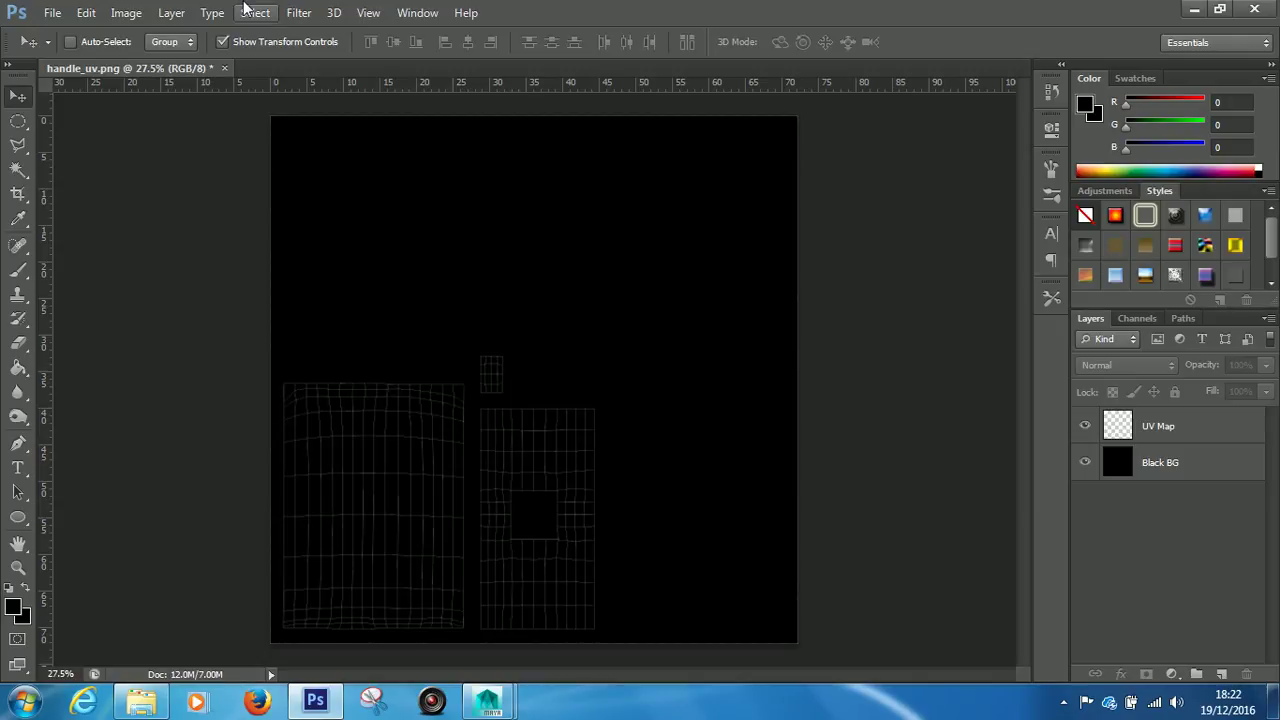
Open the brown leather image from the project's sourceimages folder.
{"action": "left_click", "coordinate": [51, 12]}
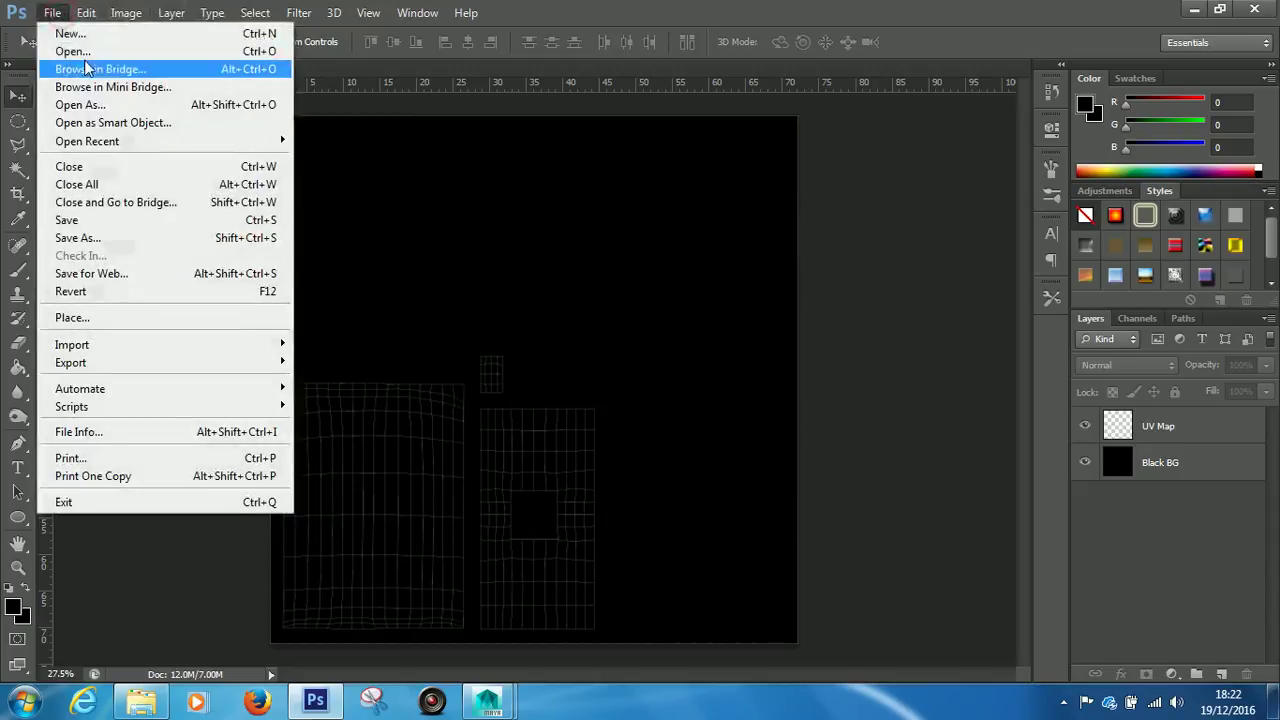
{"action": "left_click", "coordinate": [75, 51]}
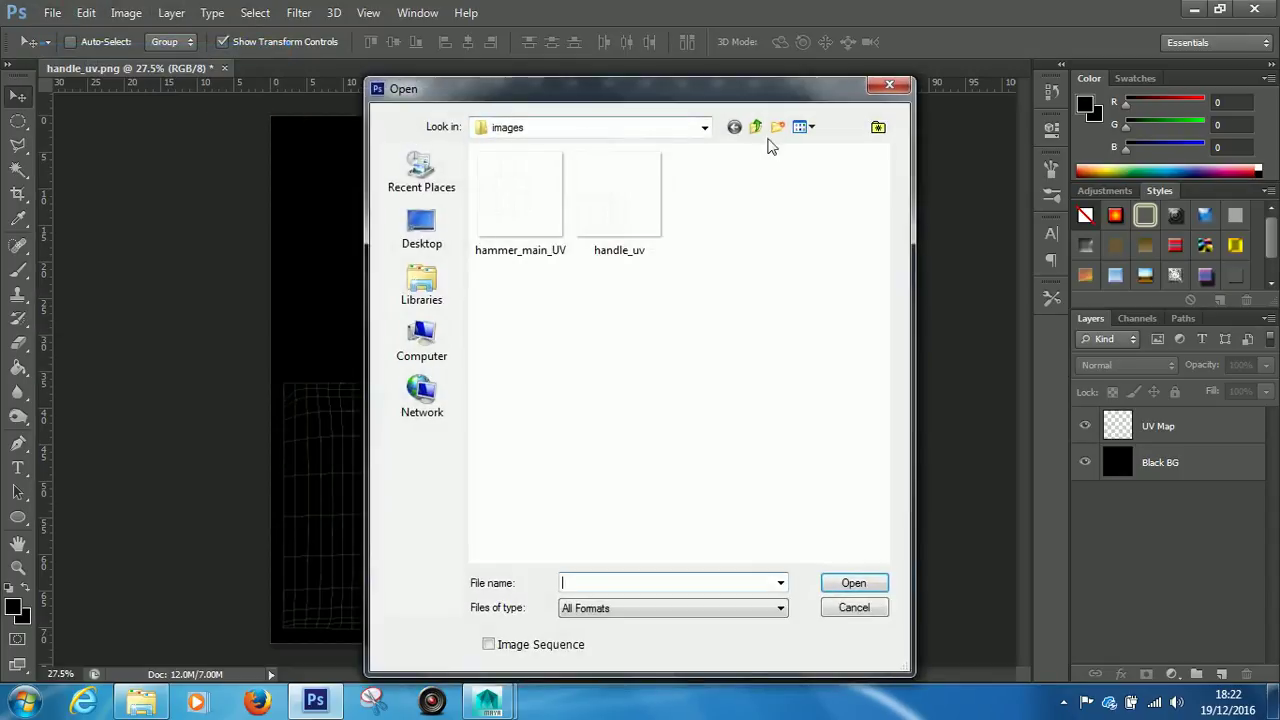
{"action": "left_click", "coordinate": [755, 127]}
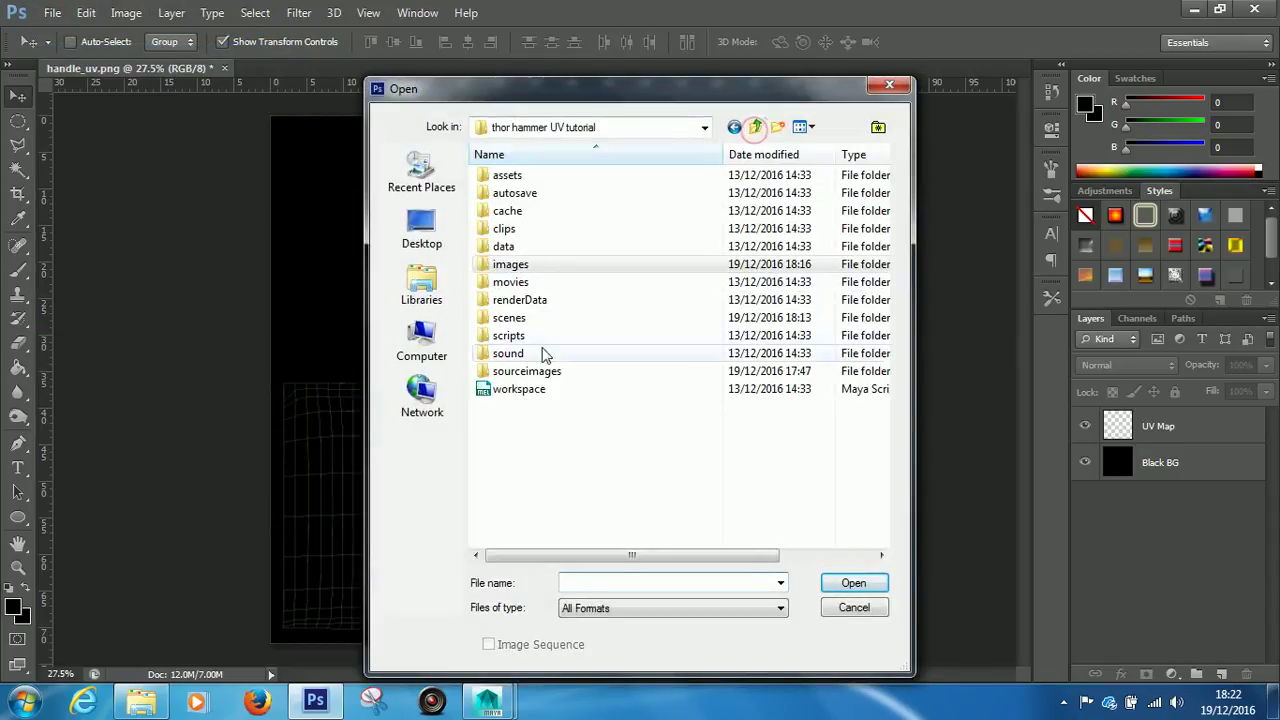
{"action": "double_click", "coordinate": [520, 371]}
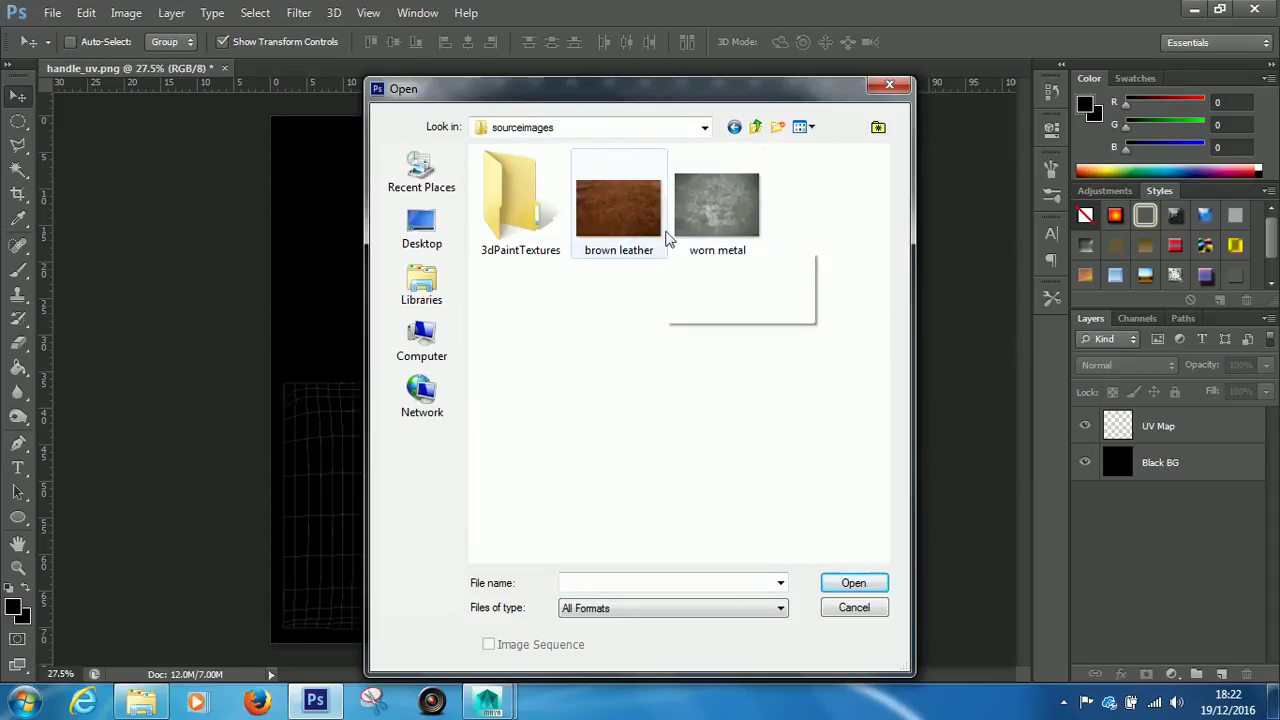
{"action": "left_click", "coordinate": [632, 228]}
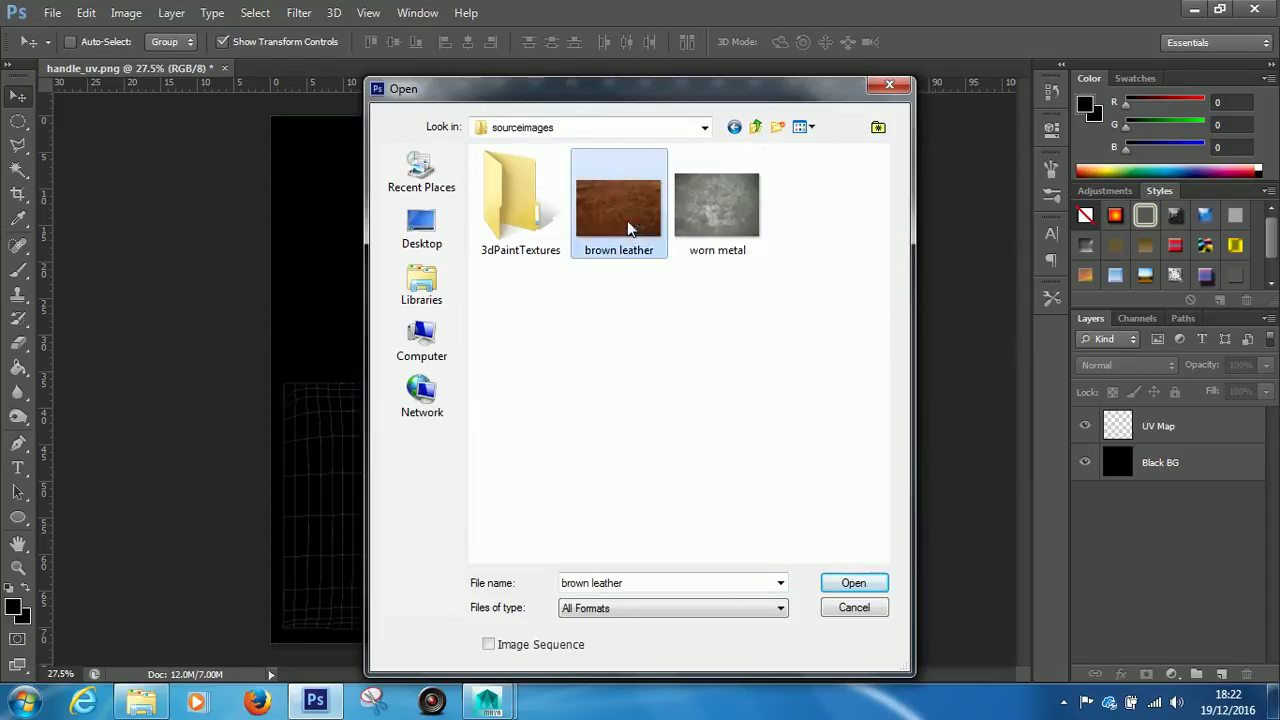
{"action": "left_click", "coordinate": [850, 583]}
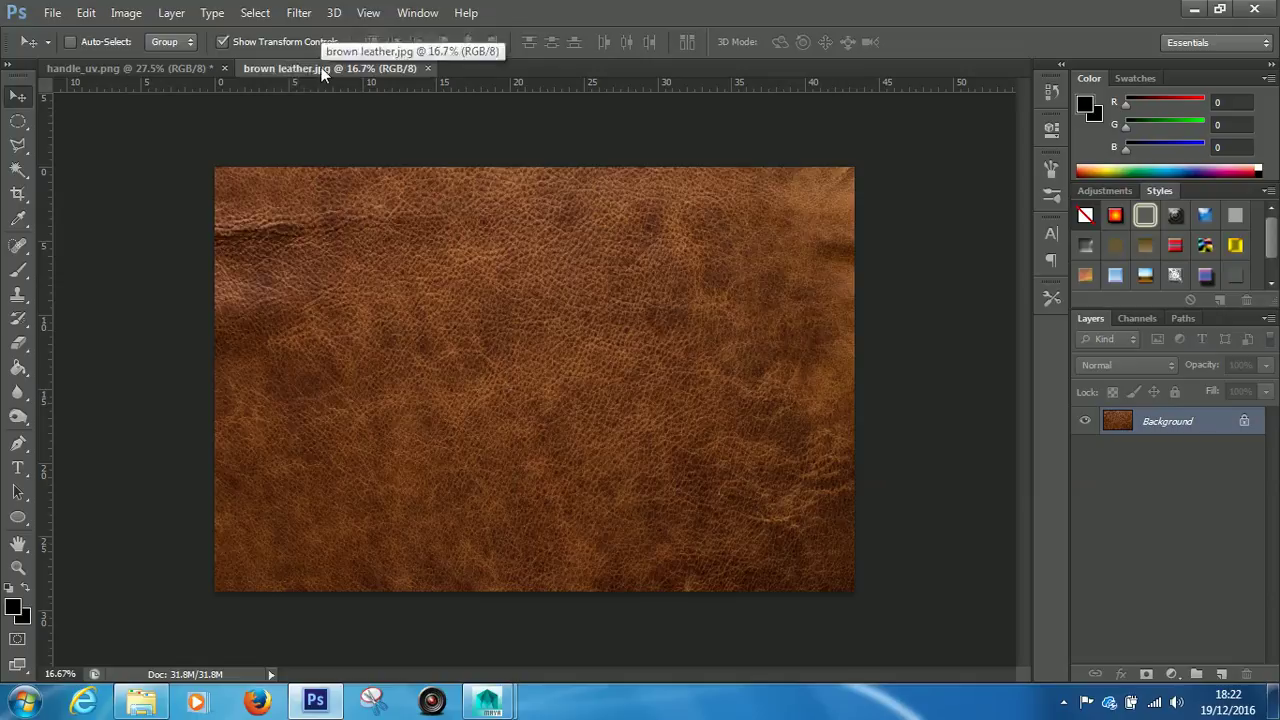
Float the brown leather image in its own window, copy it into handle_uv.png with the Move tool, and minimise its window.
{"action": "left_click_drag", "start_coordinate": [321, 67], "coordinate": [673, 188]}
{"action": "left_click_drag", "start_coordinate": [823, 189], "coordinate": [708, 188]}
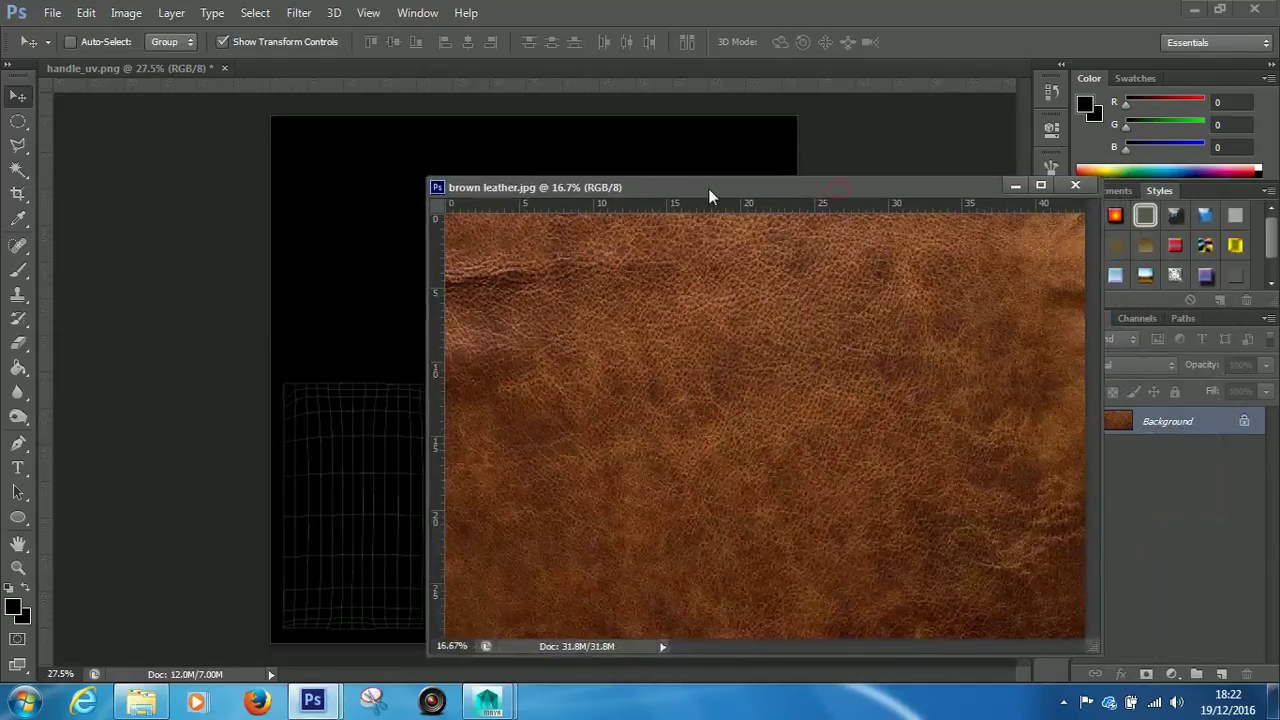
{"action": "left_click", "coordinate": [19, 98]}
{"action": "left_click_drag", "start_coordinate": [792, 362], "coordinate": [360, 211]}
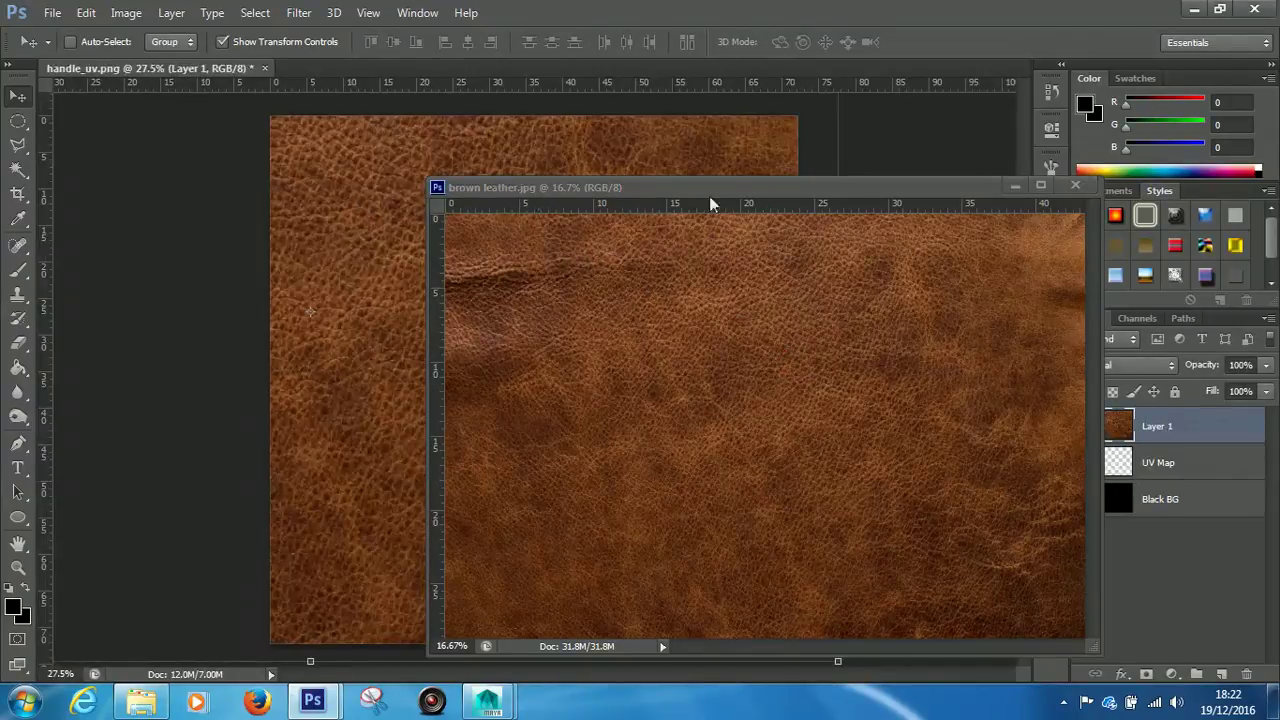
{"action": "left_click", "coordinate": [1013, 186]}
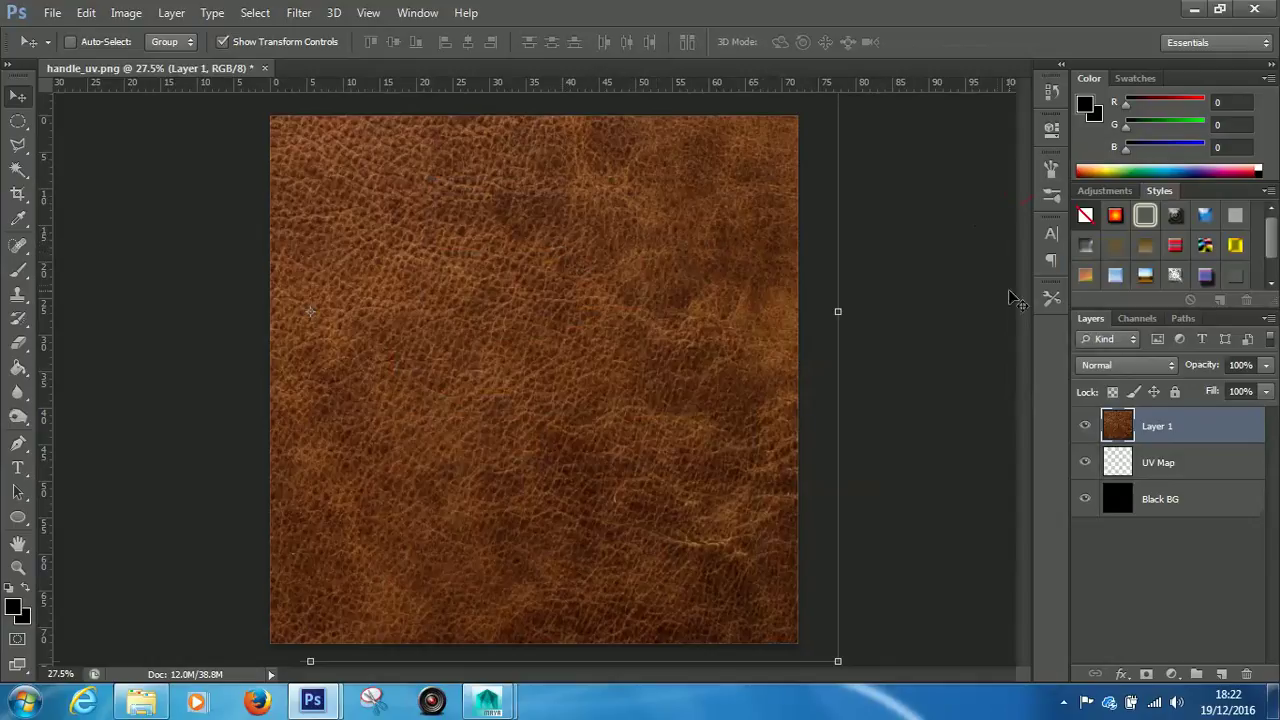
Rename Layer 1 as leather texture.
{"action": "double_click", "coordinate": [1158, 428]}
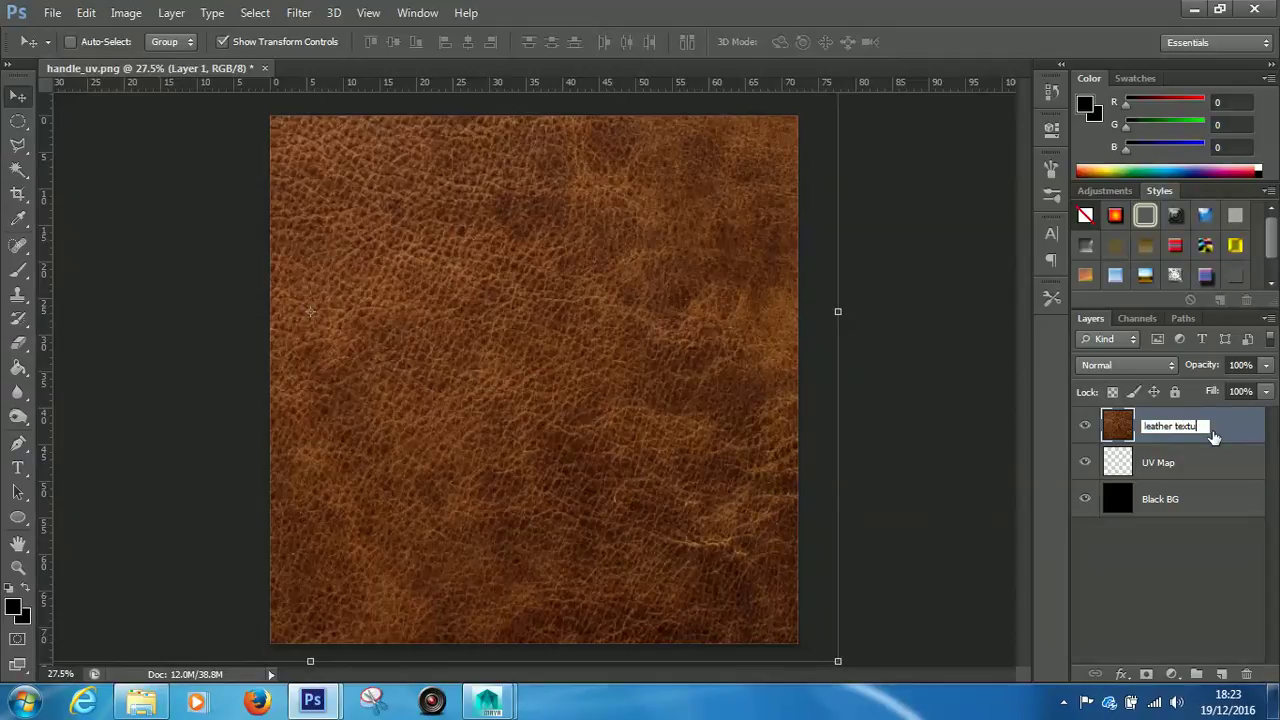
{"action": "left_click", "coordinate": [1201, 565]}
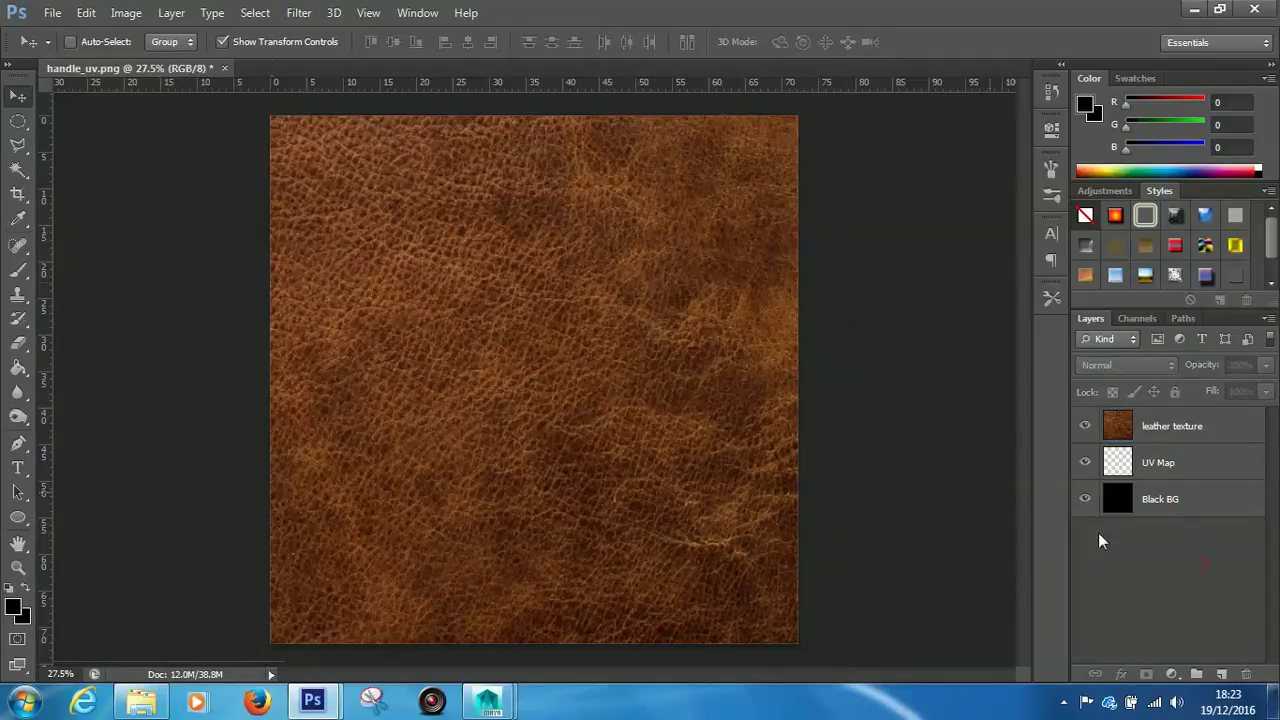
{"action": "left_click", "coordinate": [460, 222]}
{"action": "left_click", "coordinate": [634, 277]}
Scale the leather texture layer proportionally to about 36% and move it over the lower-left area of the UV map.
{"action": "left_click", "coordinate": [1210, 427]}
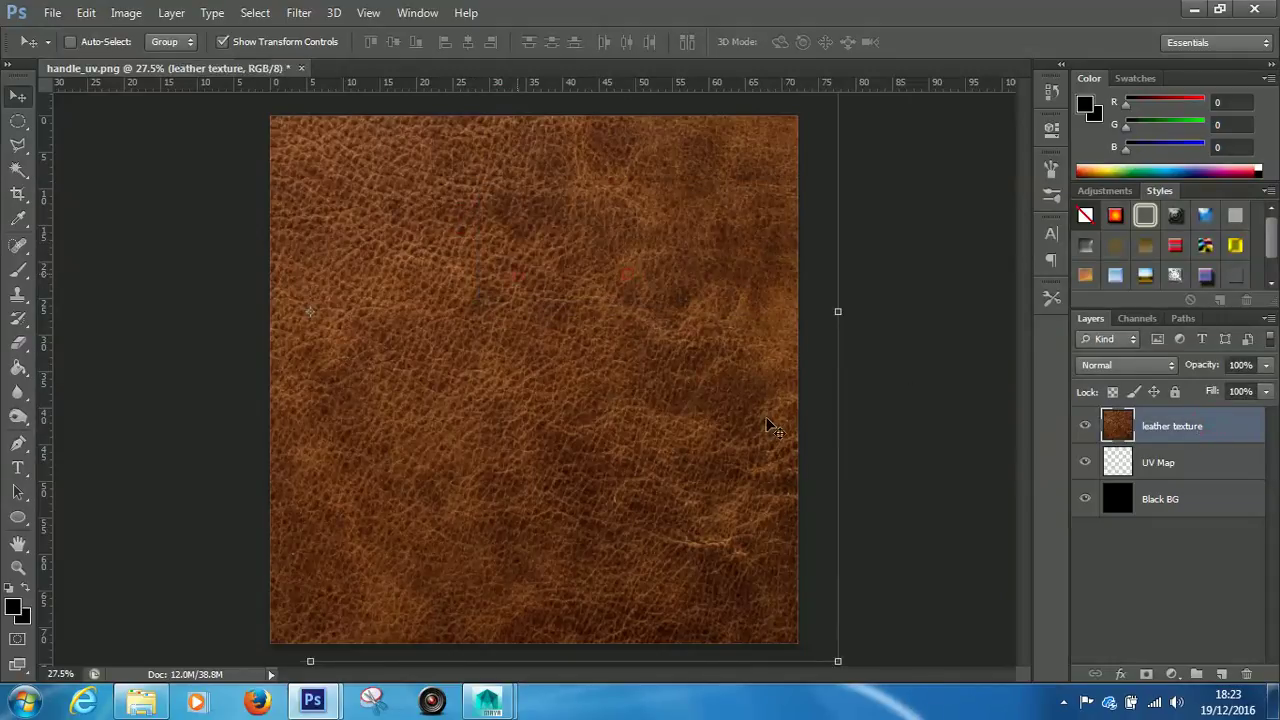
{"action": "left_click_drag", "start_coordinate": [677, 503], "coordinate": [604, 426]}
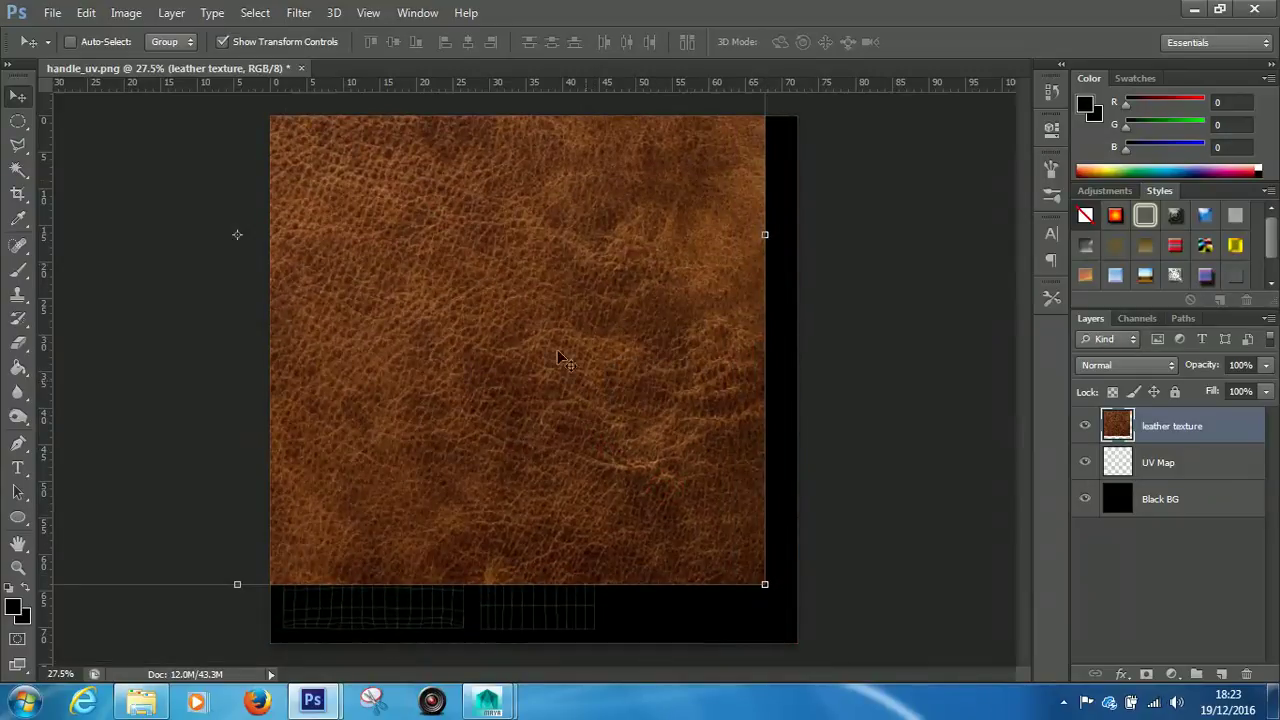
{"action": "left_click", "coordinate": [222, 42]}
{"action": "left_click", "coordinate": [224, 43]}
{"action": "left_click_drag", "start_coordinate": [766, 586], "coordinate": [392, 294], "text": "shift"}
{"action": "left_click_drag", "start_coordinate": [340, 258], "coordinate": [514, 552]}
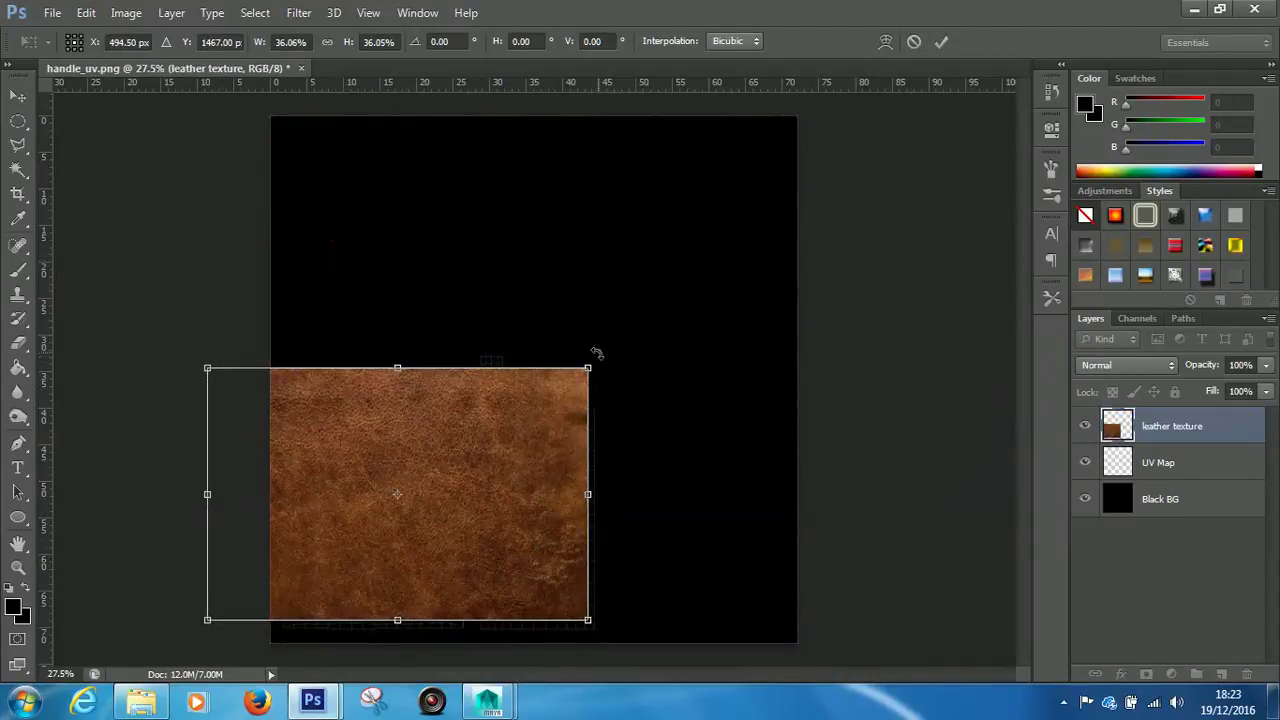
Rotate the leather texture about a quarter turn into portrait orientation, position it over the large left UV shell, and apply the transform.
{"action": "left_click_drag", "start_coordinate": [594, 354], "coordinate": [532, 622]}
{"action": "left_click_drag", "start_coordinate": [429, 531], "coordinate": [735, 410]}
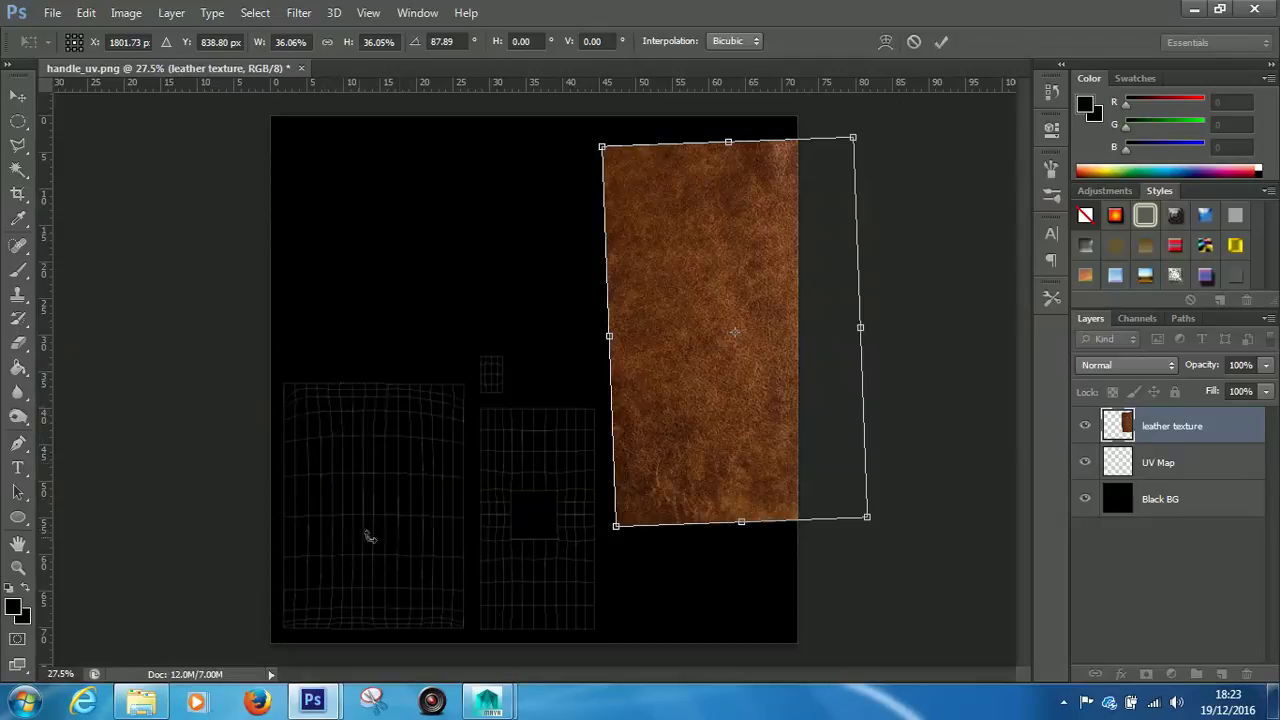
{"action": "left_click_drag", "start_coordinate": [756, 393], "coordinate": [365, 521]}
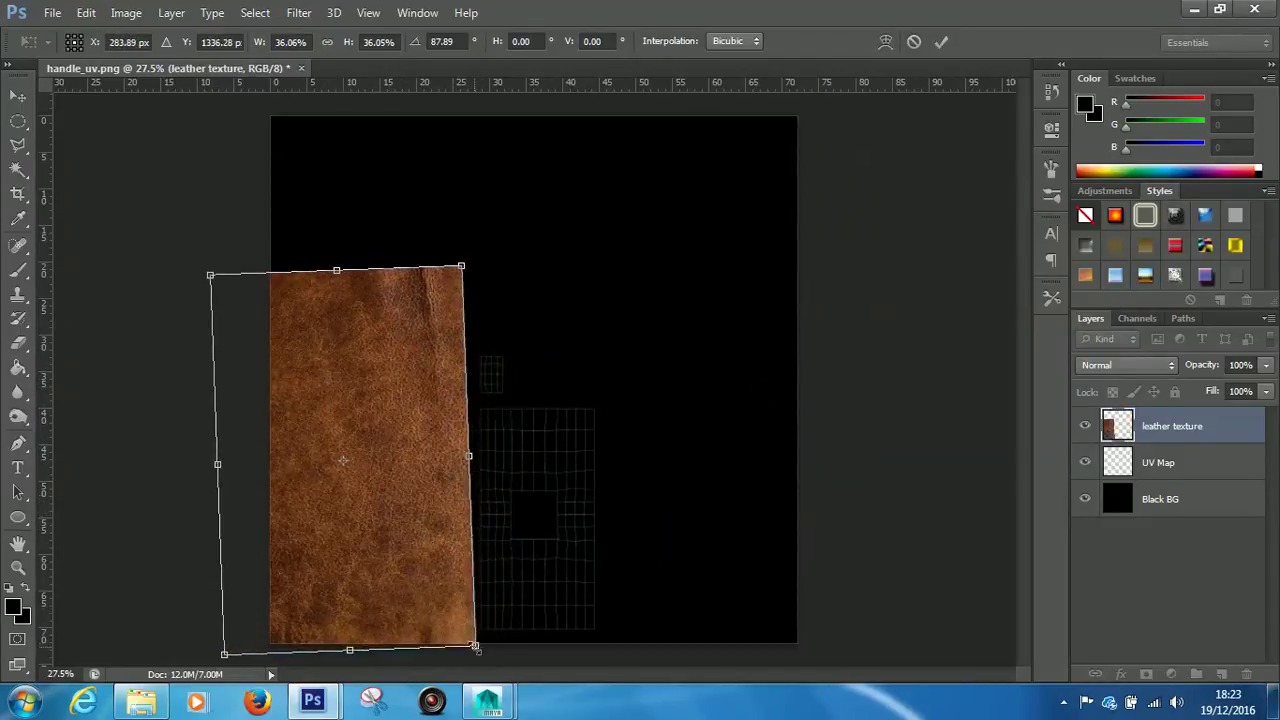
{"action": "left_click_drag", "start_coordinate": [492, 651], "coordinate": [501, 631]}
{"action": "left_click_drag", "start_coordinate": [383, 531], "coordinate": [387, 535]}
{"action": "key", "text": "Return"}
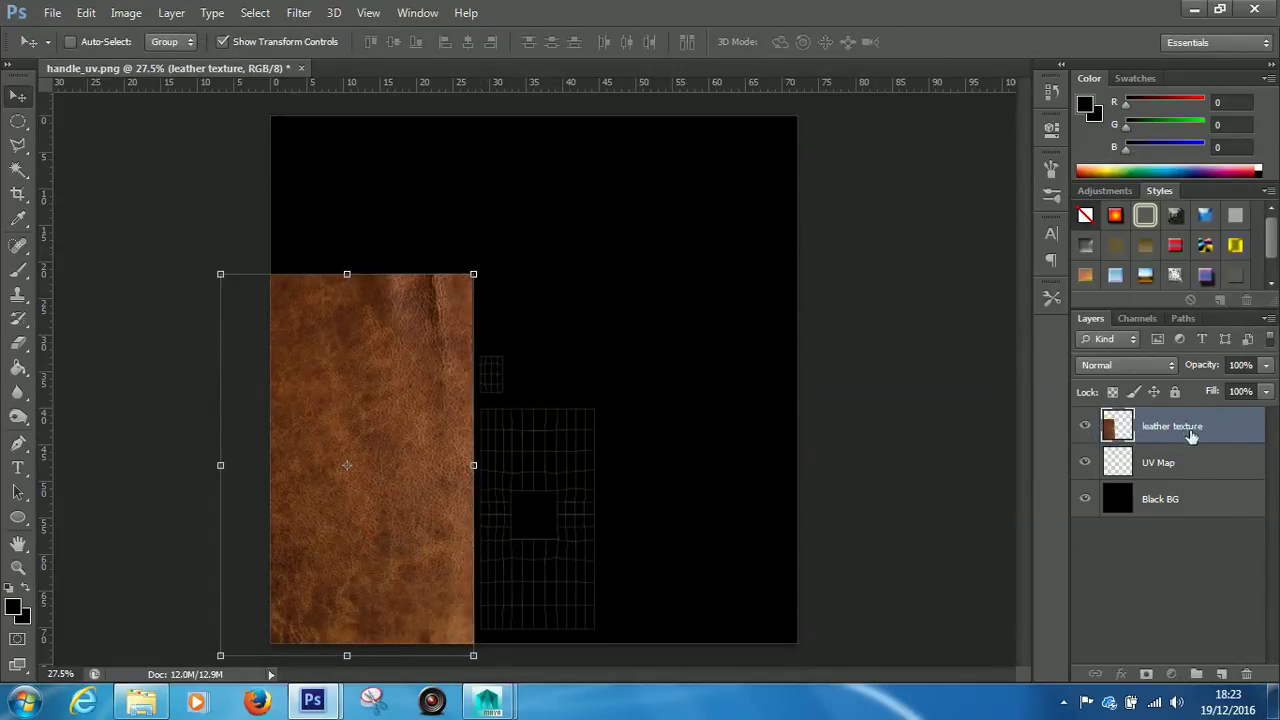
Duplicate the leather texture layer, scale the copy to about 83%, and place it over the small UV shell above the square-holed one.
{"action": "left_click_drag", "start_coordinate": [1200, 431], "coordinate": [1223, 672]}
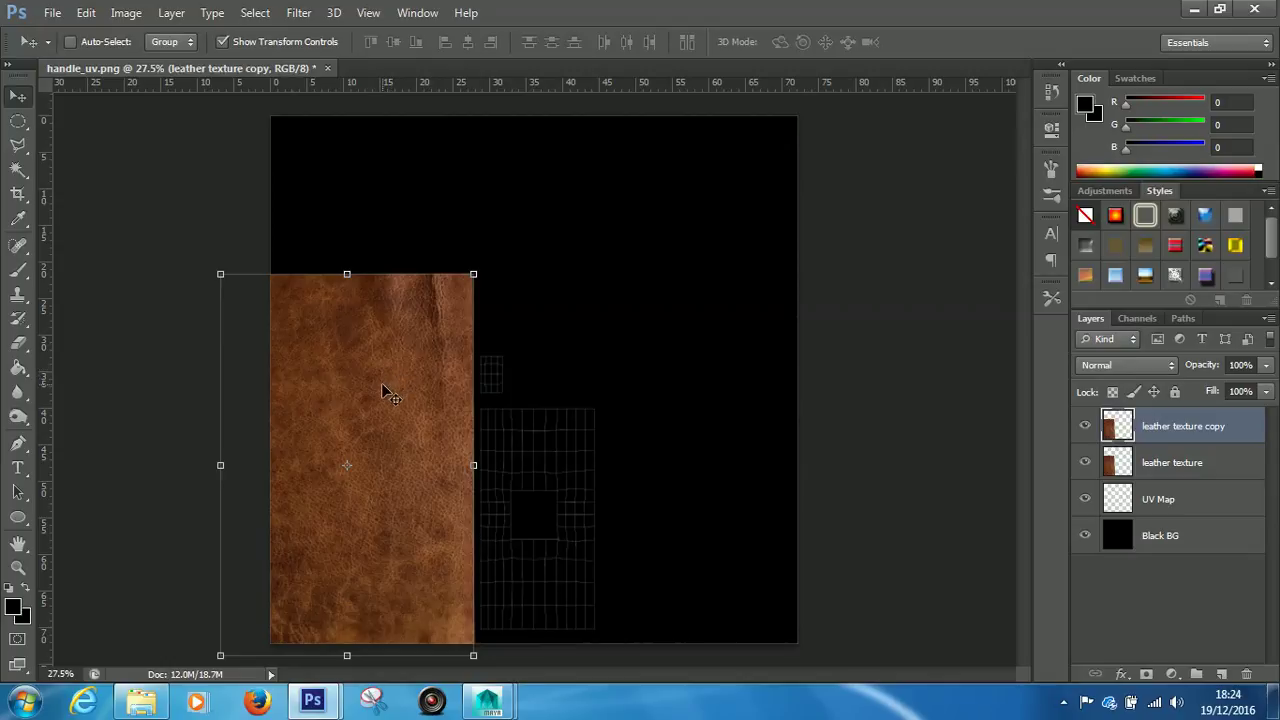
{"action": "left_click_drag", "start_coordinate": [383, 386], "coordinate": [663, 277]}
{"action": "left_click_drag", "start_coordinate": [749, 163], "coordinate": [714, 220], "text": "shift"}
{"action": "left_click_drag", "start_coordinate": [549, 446], "coordinate": [528, 305]}
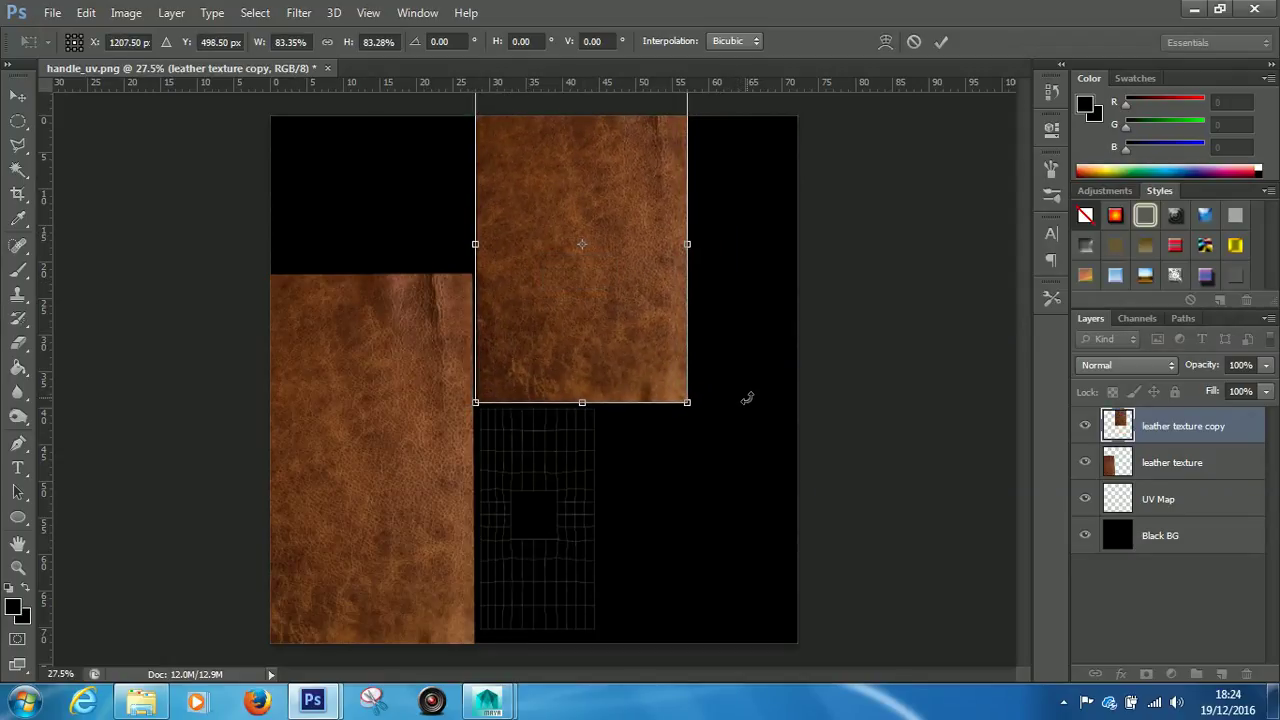
{"action": "key", "text": "Return"}
Rename the duplicated leather layer as leather texture 2 and deselect the layers.
{"action": "double_click", "coordinate": [1212, 427]}
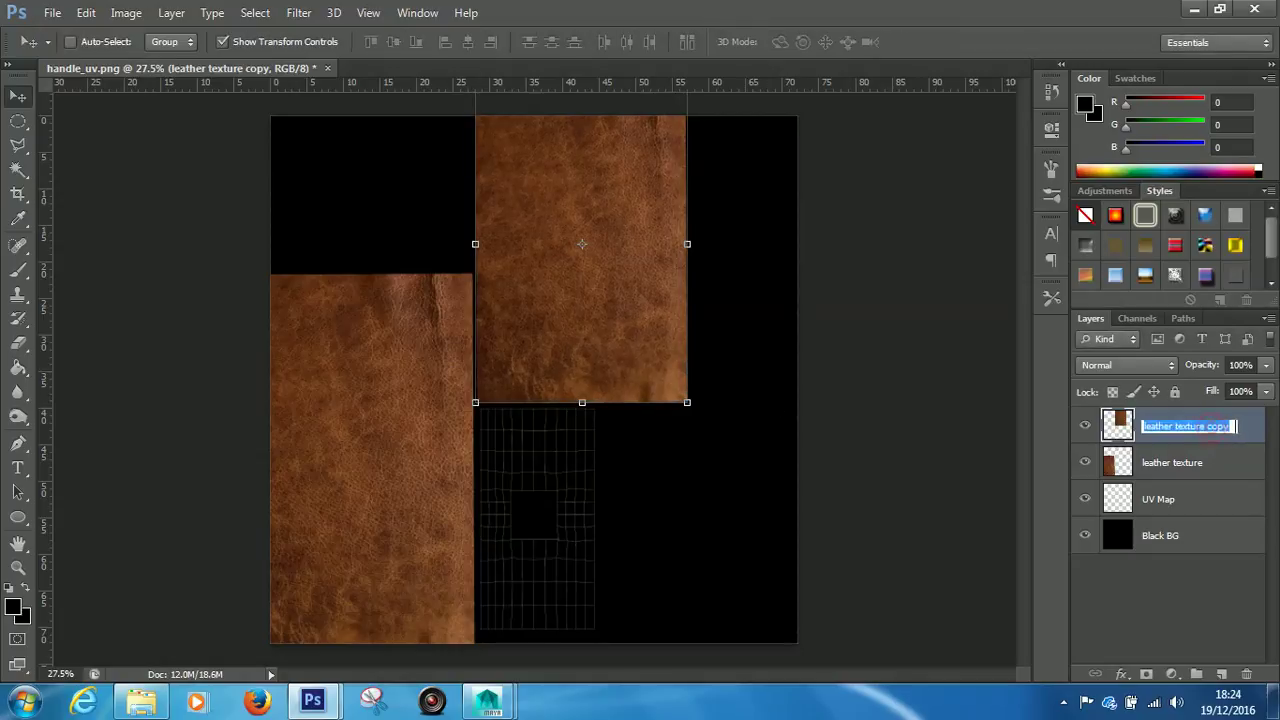
{"action": "left_click", "coordinate": [1224, 428]}
{"action": "type", "text": "2"}
{"action": "left_click", "coordinate": [1166, 570]}
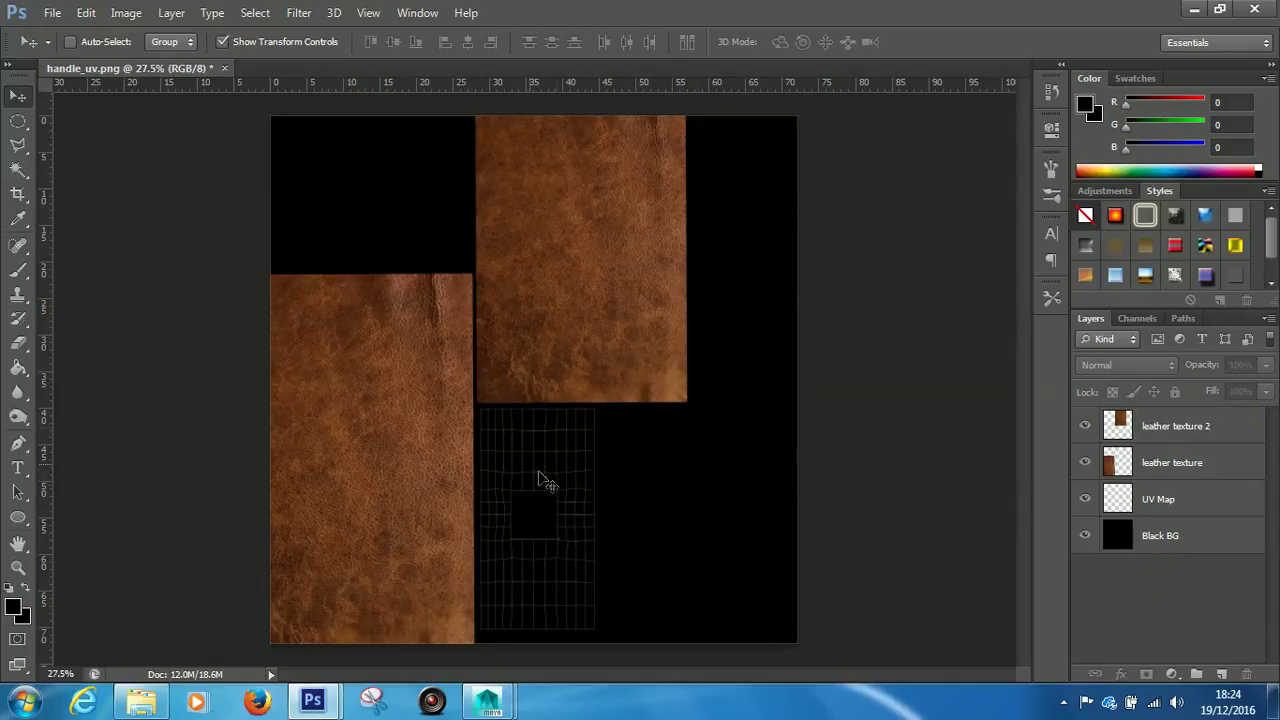
Open the worn metal image from the sourceimages folder.
{"action": "left_click", "coordinate": [52, 13]}
{"action": "left_click", "coordinate": [60, 46]}
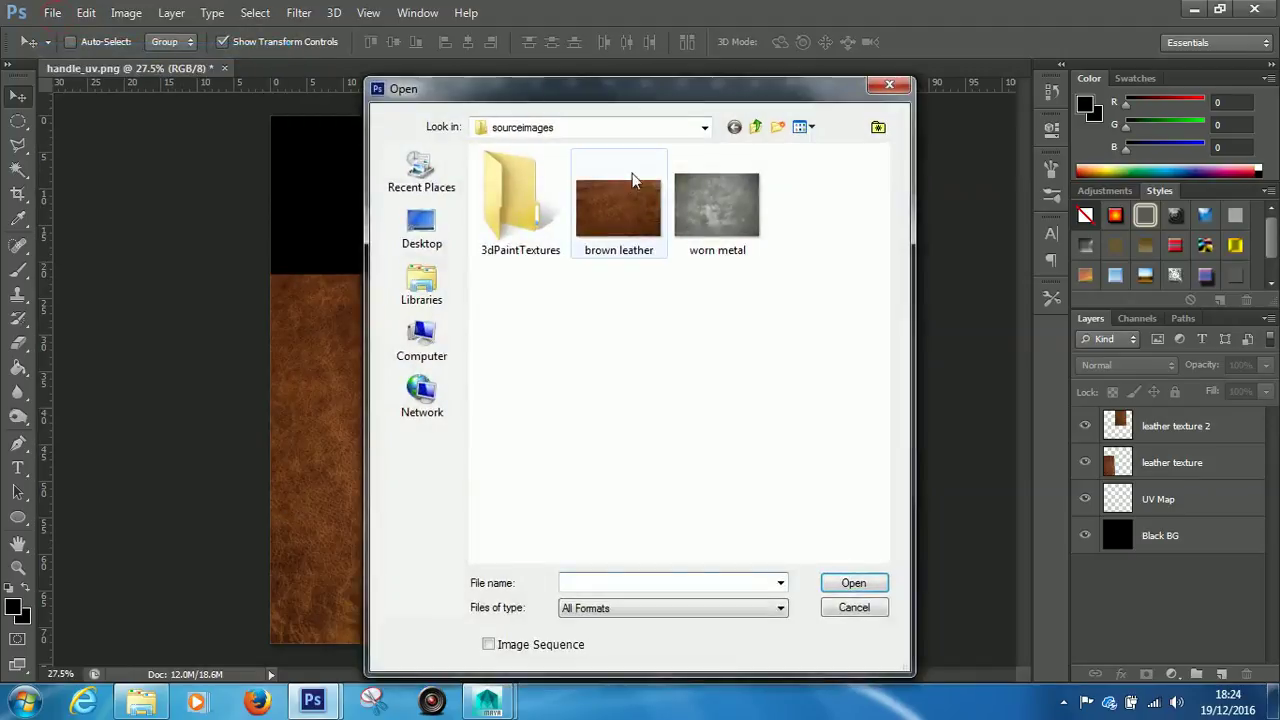
{"action": "left_click", "coordinate": [713, 223]}
{"action": "left_click", "coordinate": [858, 586]}
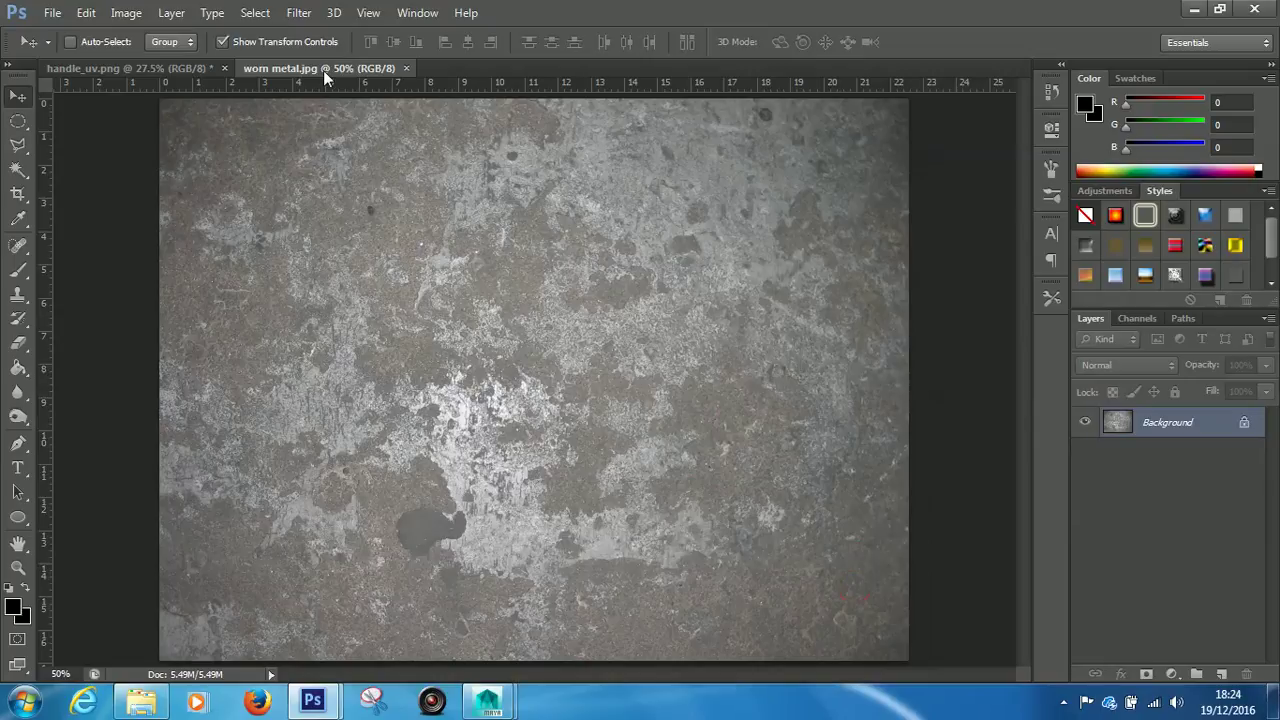
Float the worn metal image in its own window, copy it into handle_uv.png, and minimise its window.
{"action": "left_click_drag", "start_coordinate": [324, 70], "coordinate": [880, 380]}
{"action": "left_click_drag", "start_coordinate": [948, 494], "coordinate": [549, 420]}
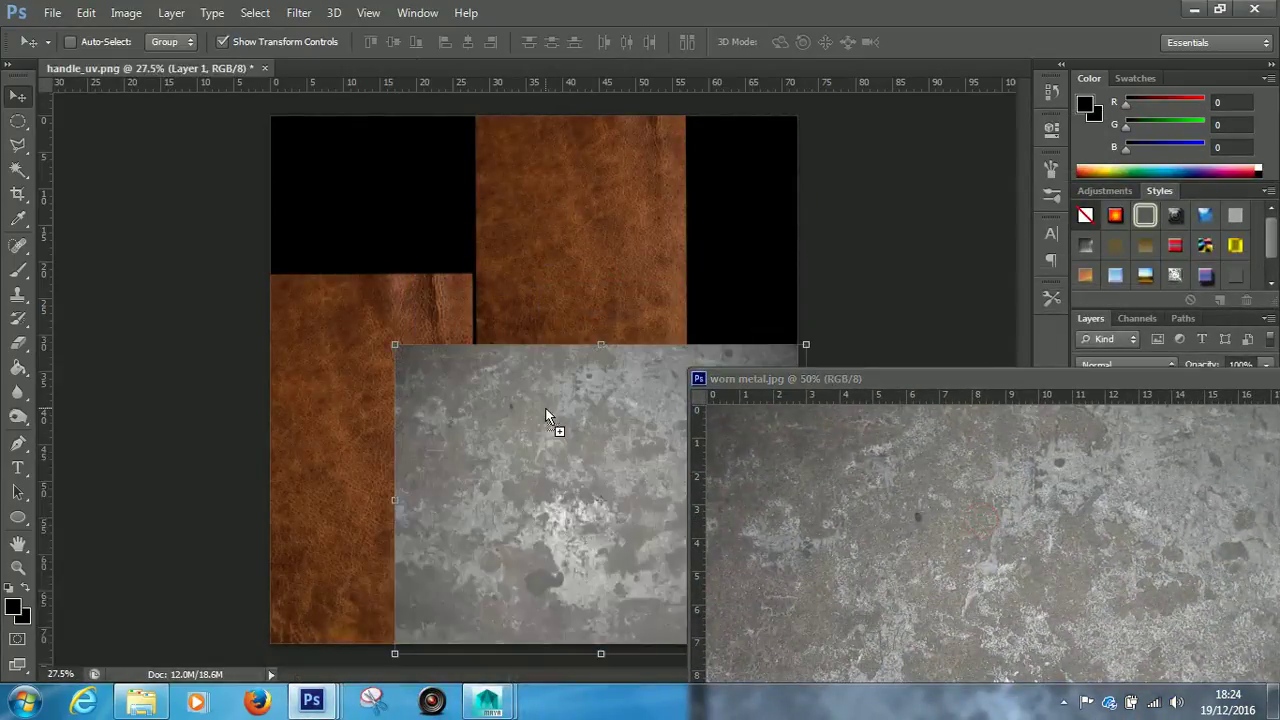
{"action": "left_click_drag", "start_coordinate": [1130, 382], "coordinate": [807, 356]}
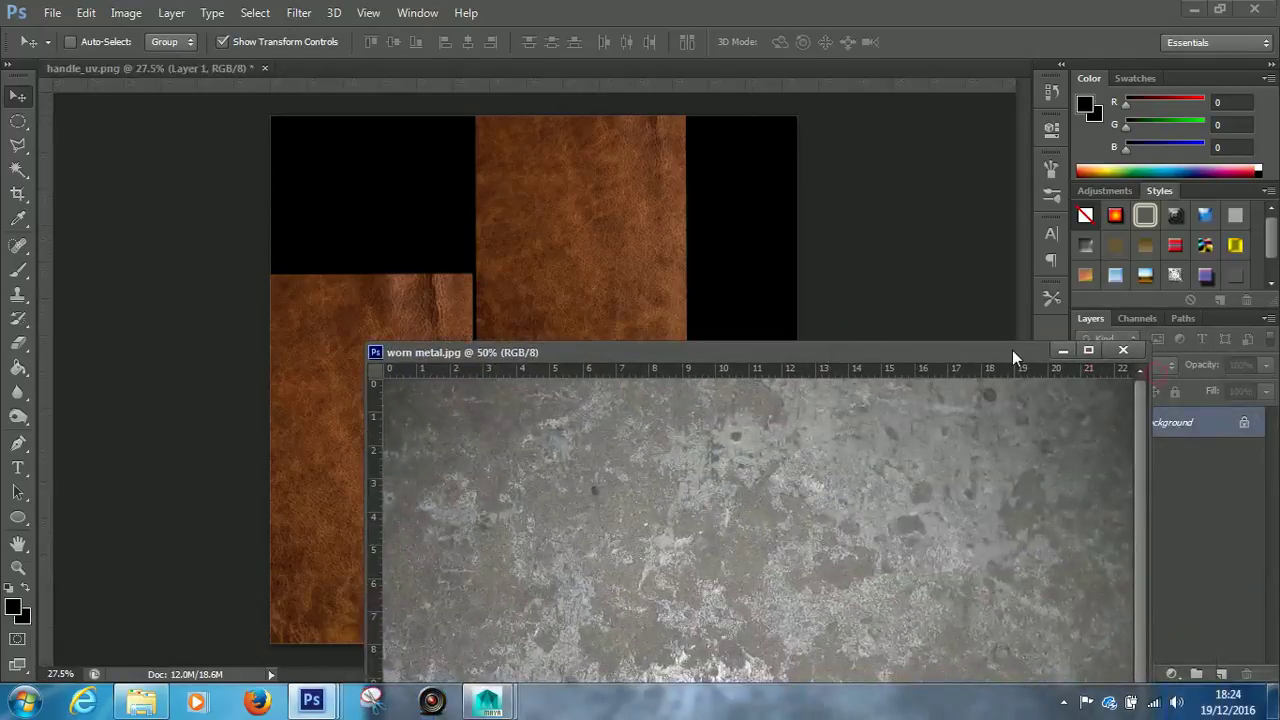
{"action": "left_click", "coordinate": [1063, 350]}
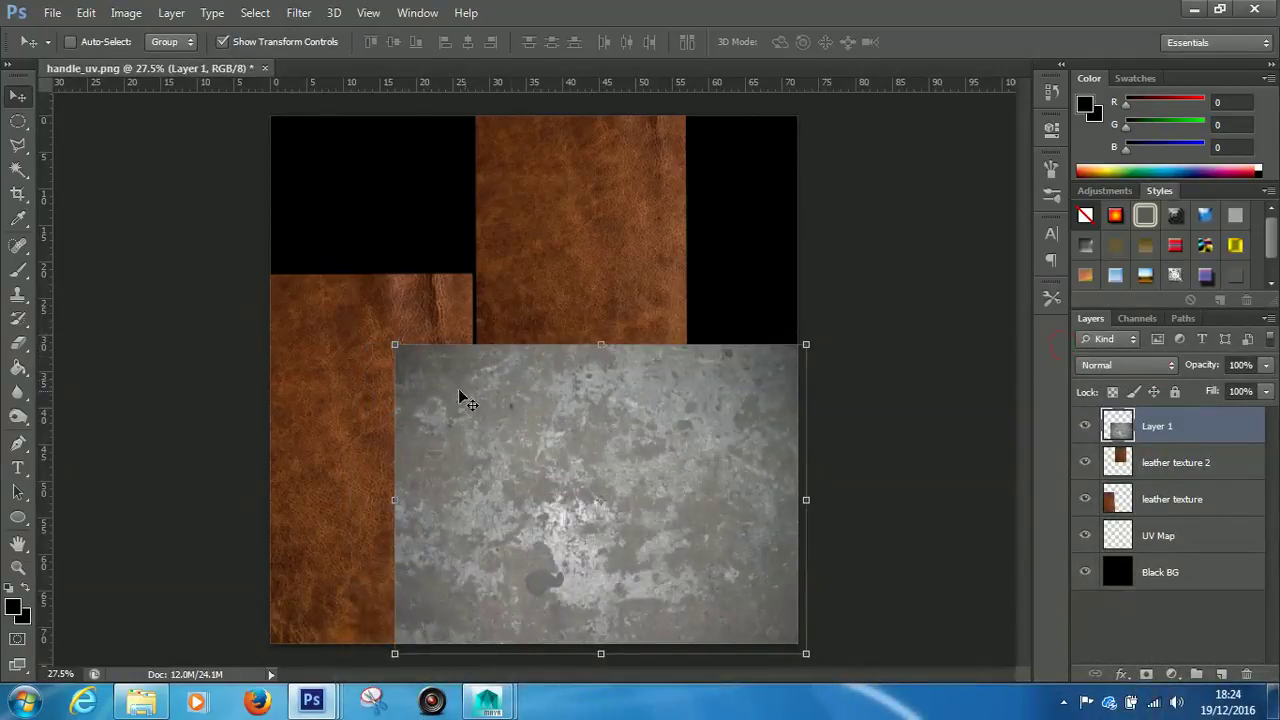
Scale the metal layer proportionally to about 75% and position it over the UV shell with the square hole.
{"action": "left_click_drag", "start_coordinate": [463, 397], "coordinate": [469, 328]}
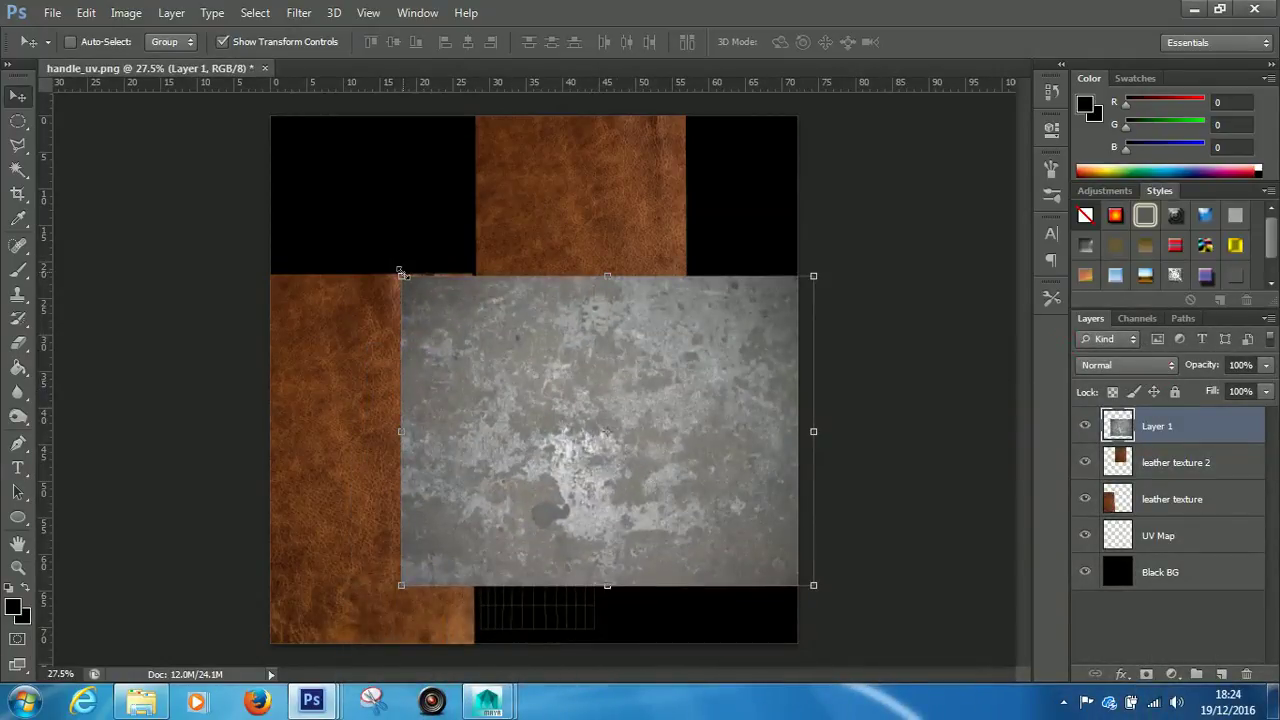
{"action": "left_click_drag", "start_coordinate": [400, 272], "coordinate": [503, 354], "text": "shift"}
{"action": "left_click_drag", "start_coordinate": [543, 394], "coordinate": [518, 454]}
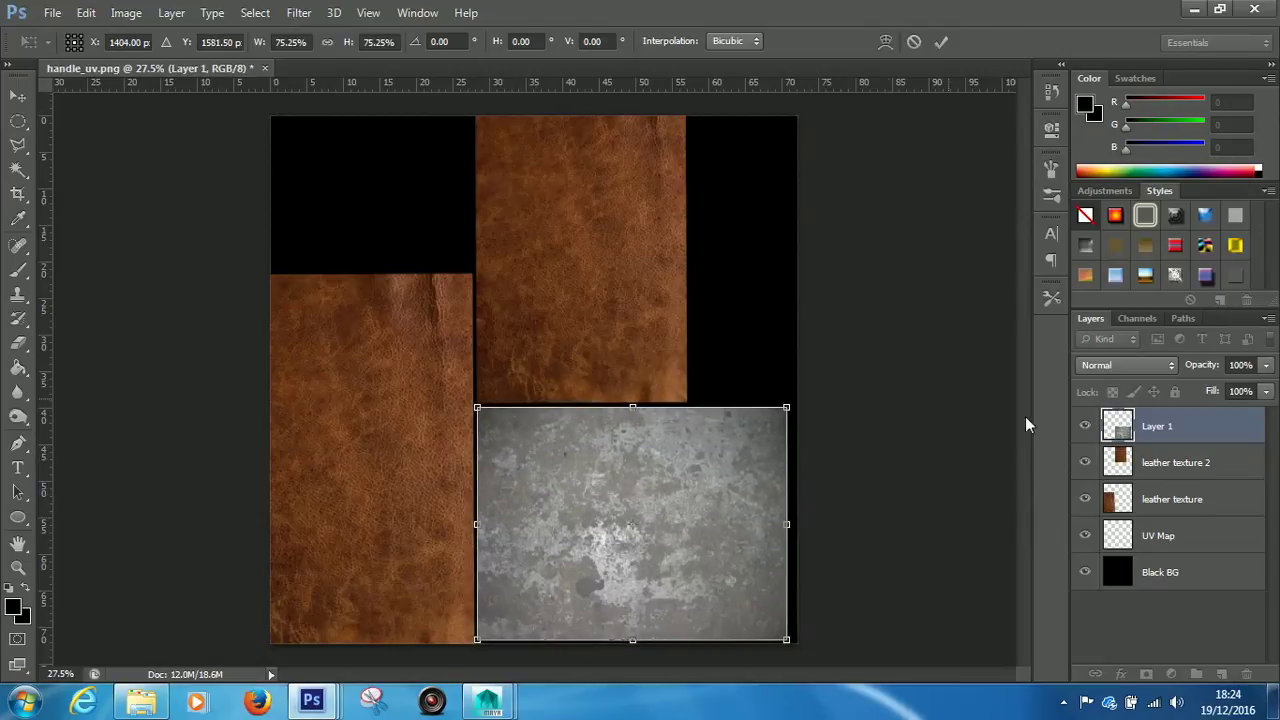
{"action": "key", "text": "Return"}
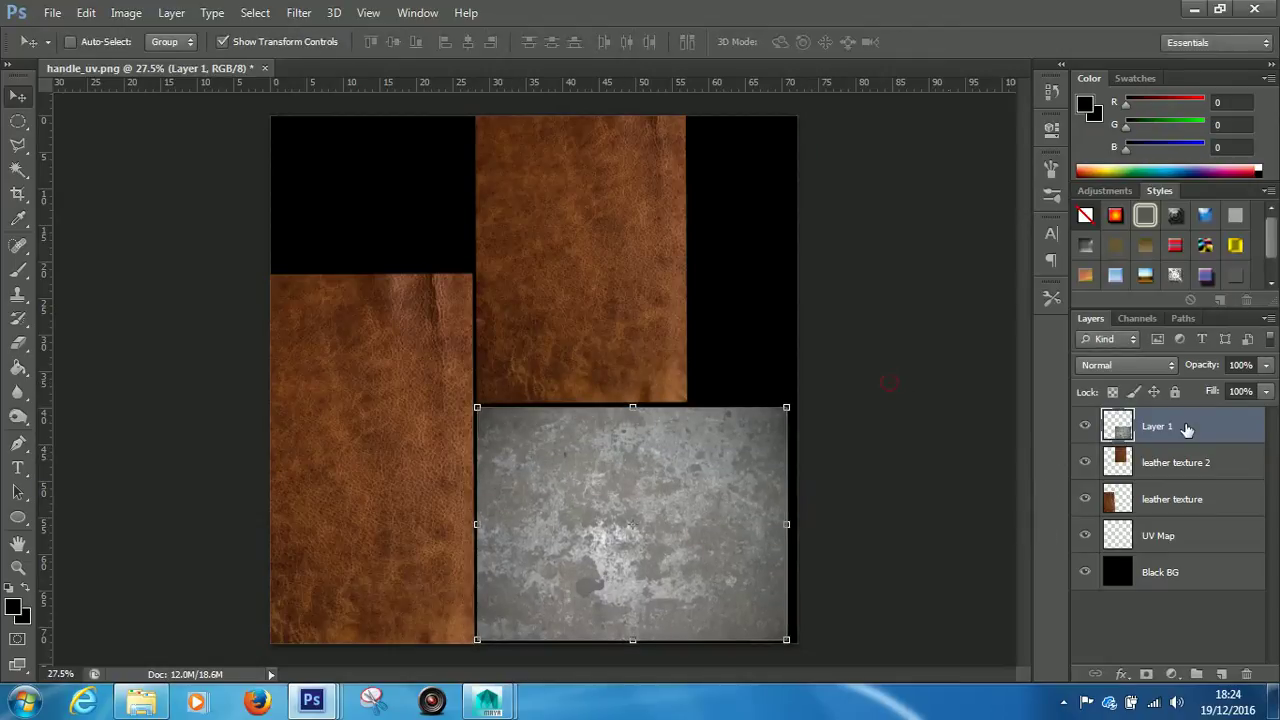
Rename the metal layer as metal Texture.
{"action": "double_click", "coordinate": [1162, 427]}
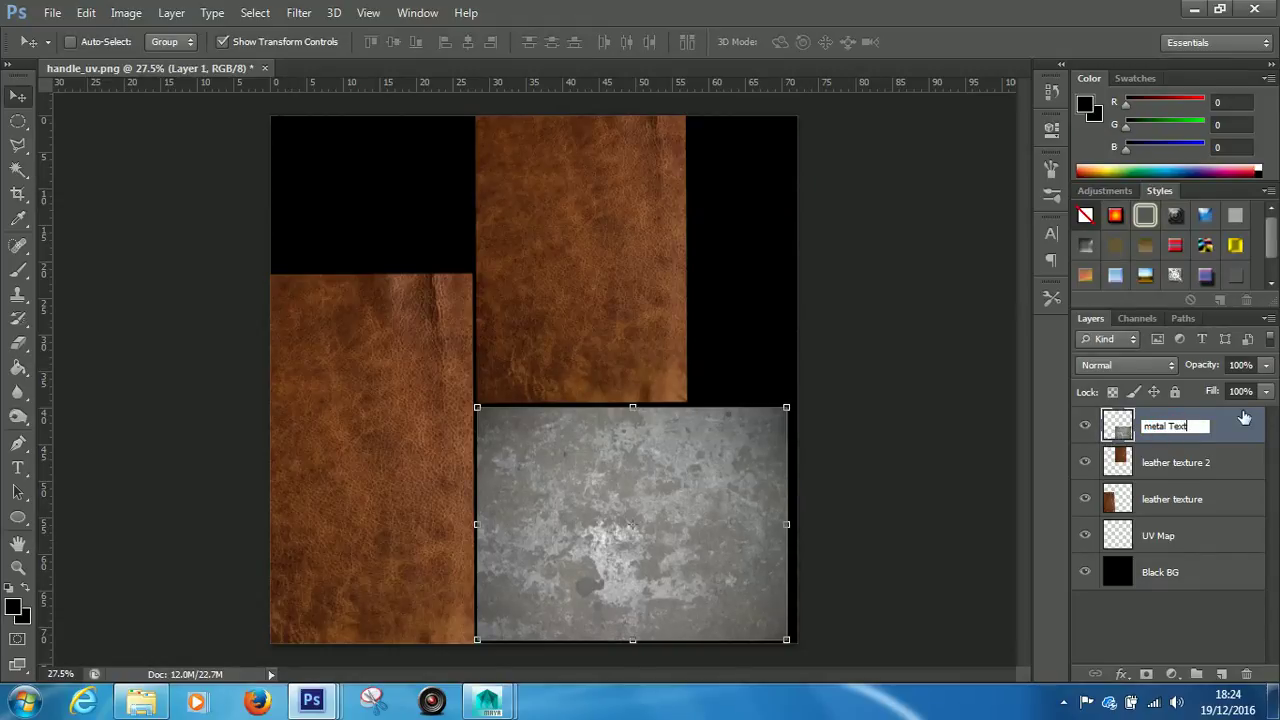
{"action": "key", "text": "Return"}
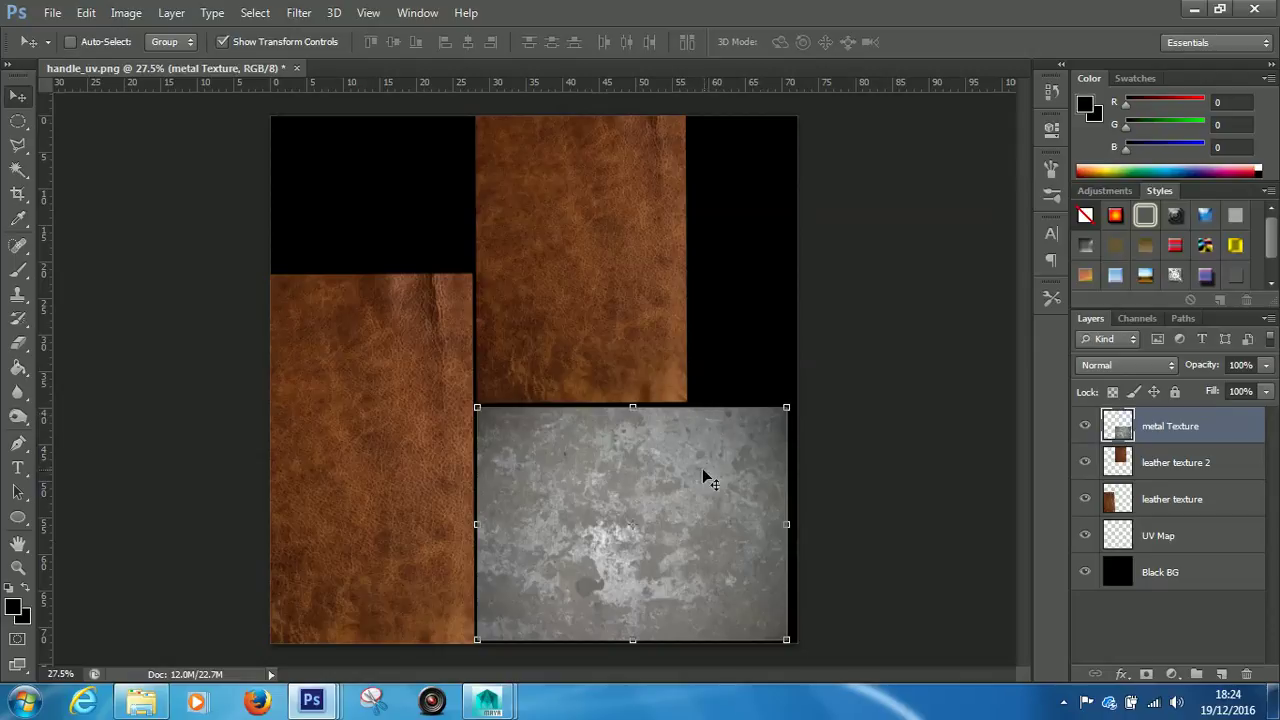
{"action": "left_click", "coordinate": [748, 343]}
Hide the metal and both leather texture layers, then show them again to compare their placement with the UV shells.
{"action": "left_click_drag", "start_coordinate": [1086, 462], "coordinate": [1086, 500]}
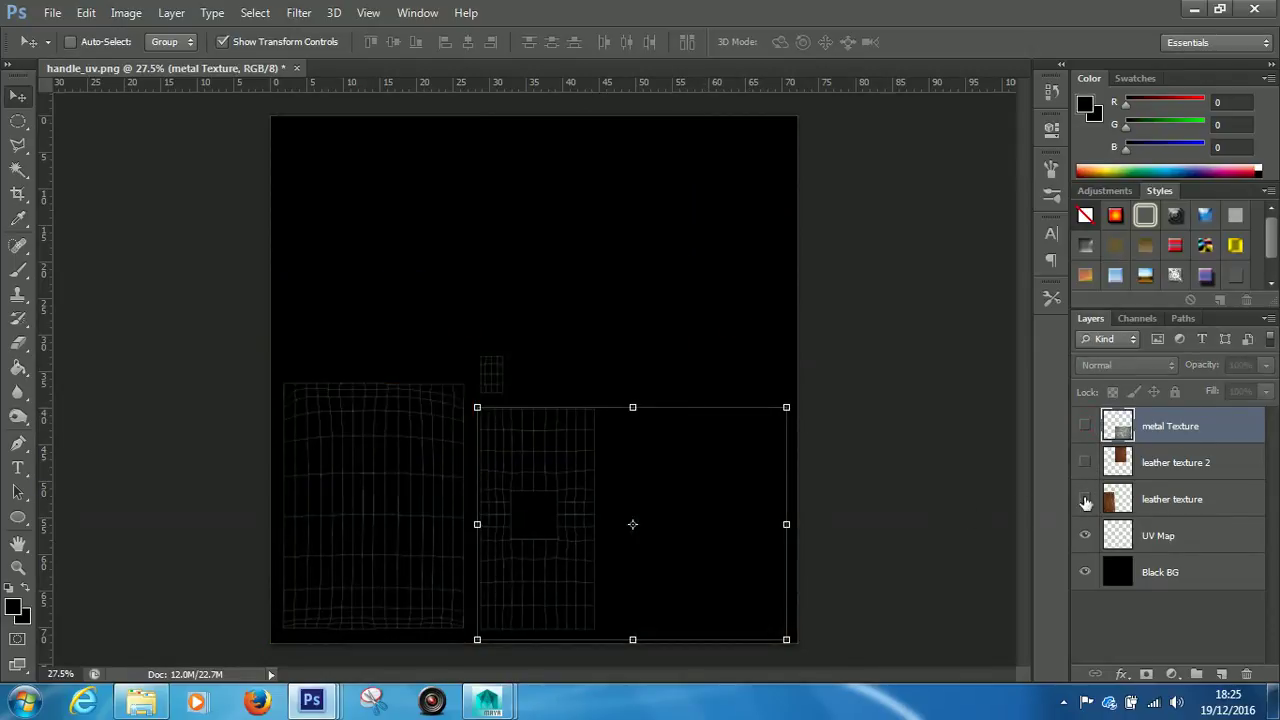
{"action": "left_click", "coordinate": [1085, 499]}
{"action": "left_click", "coordinate": [1085, 463]}
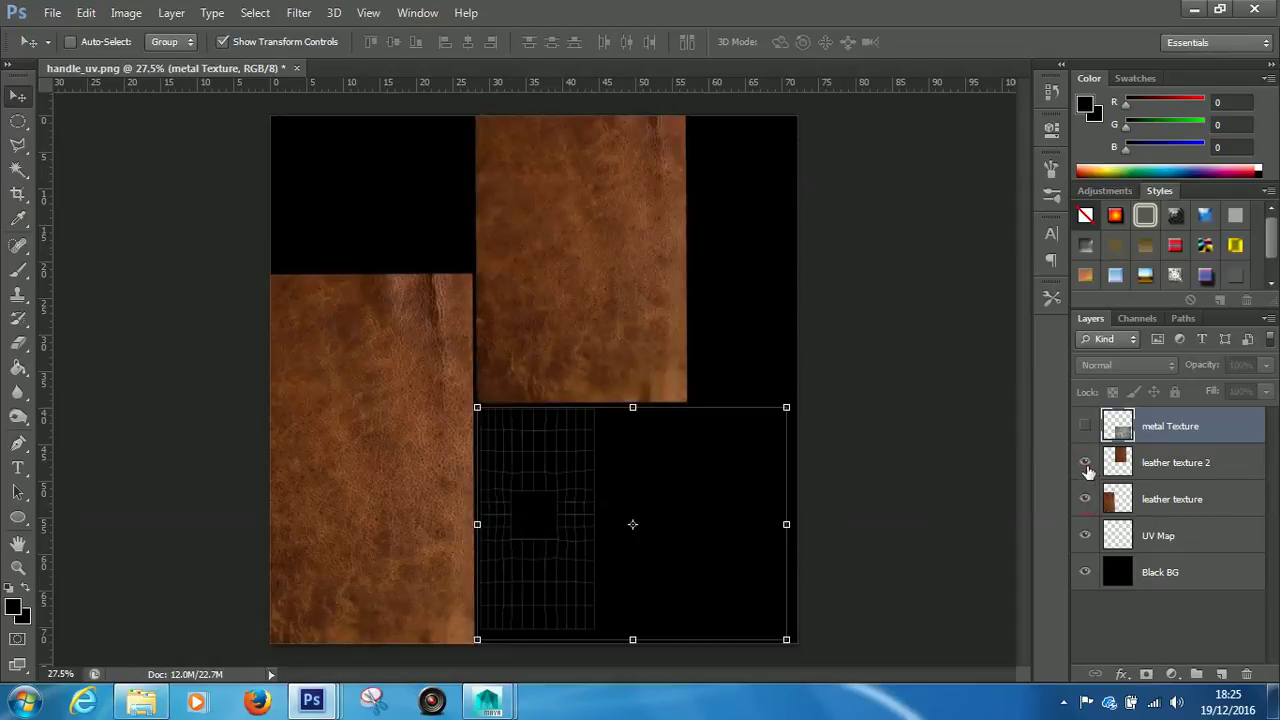
{"action": "left_click", "coordinate": [1085, 427]}
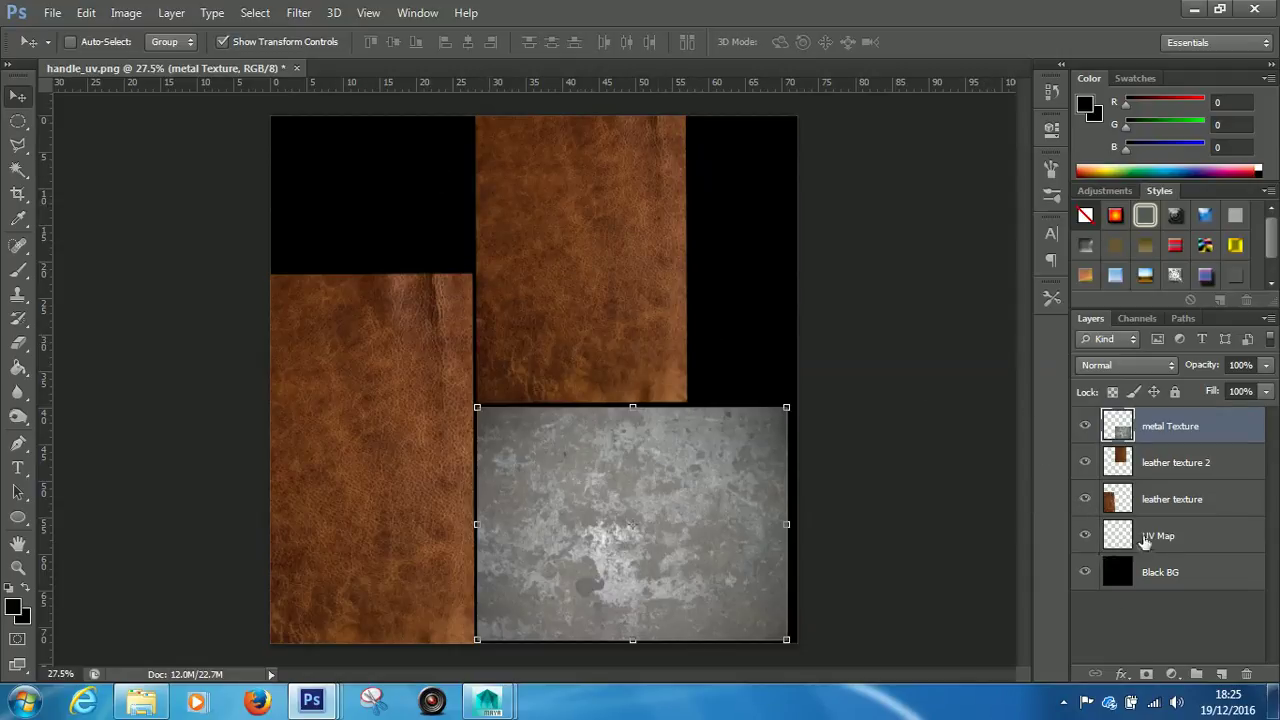
Move the UV Map layer to the top of the layer stack, above all the texture layers.
{"action": "left_click_drag", "start_coordinate": [1145, 537], "coordinate": [1136, 416]}
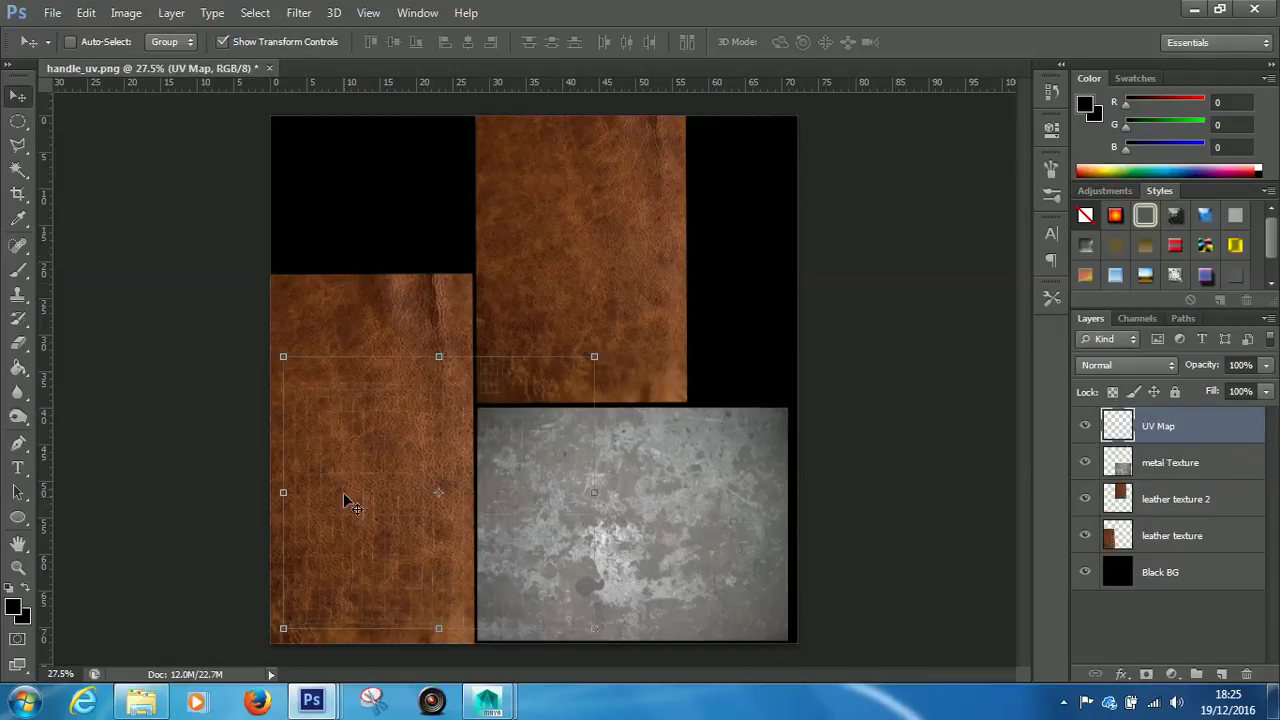
Check the UV lines over the leather and metal textures, and hide the UV Map layer.
{"action": "scroll", "coordinate": [343, 510], "scroll_direction": "up", "scroll_amount": 5, "text": "alt"}
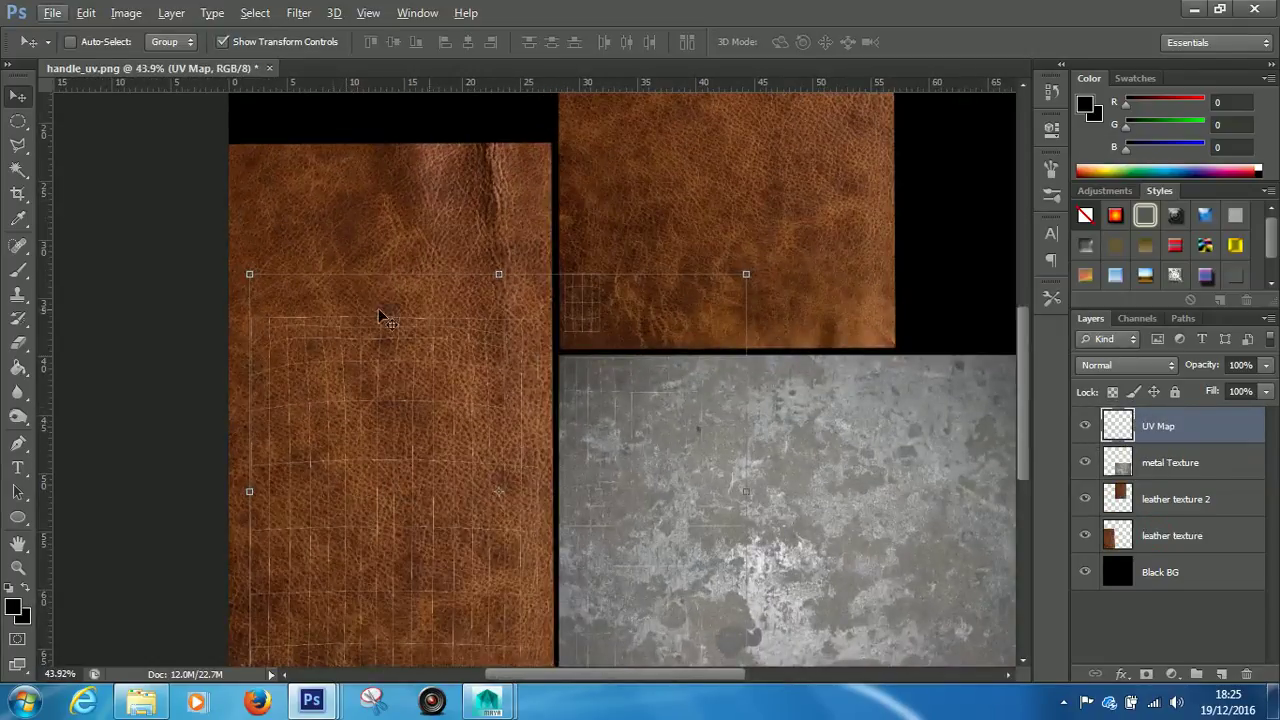
{"action": "scroll", "coordinate": [620, 434], "scroll_direction": "down", "scroll_amount": 5, "text": "alt"}
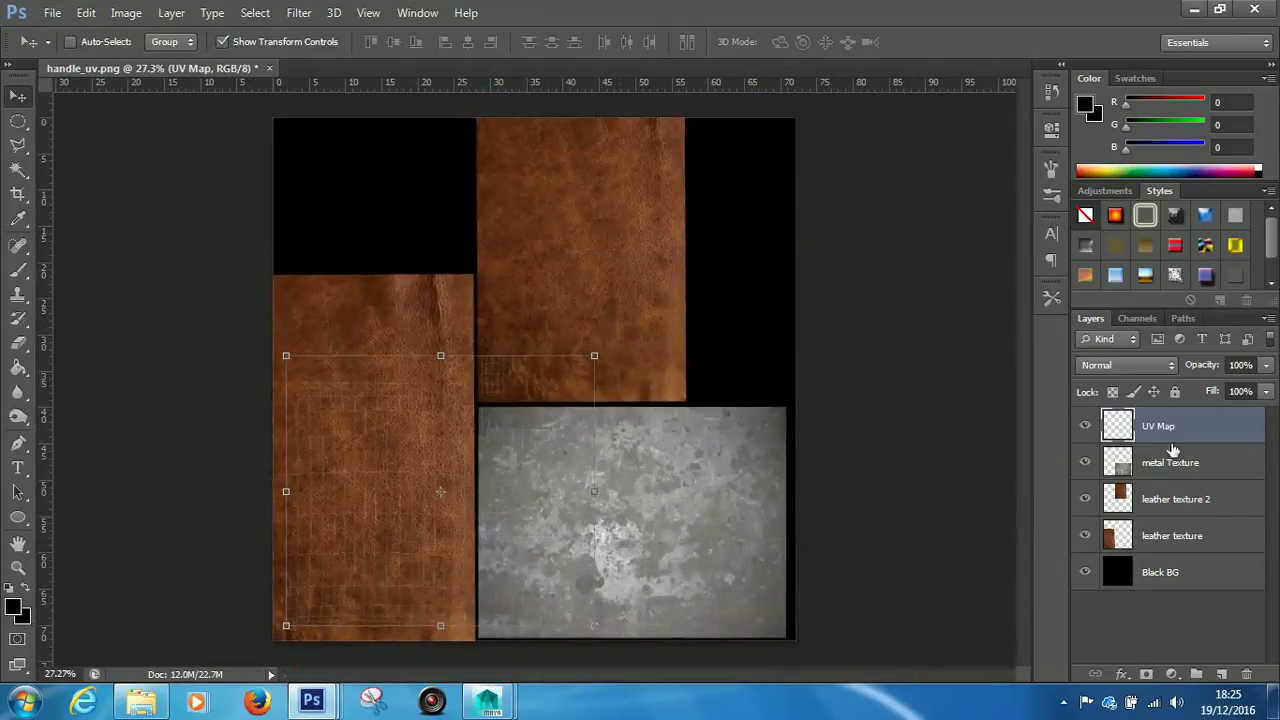
{"action": "left_click", "coordinate": [1085, 427]}
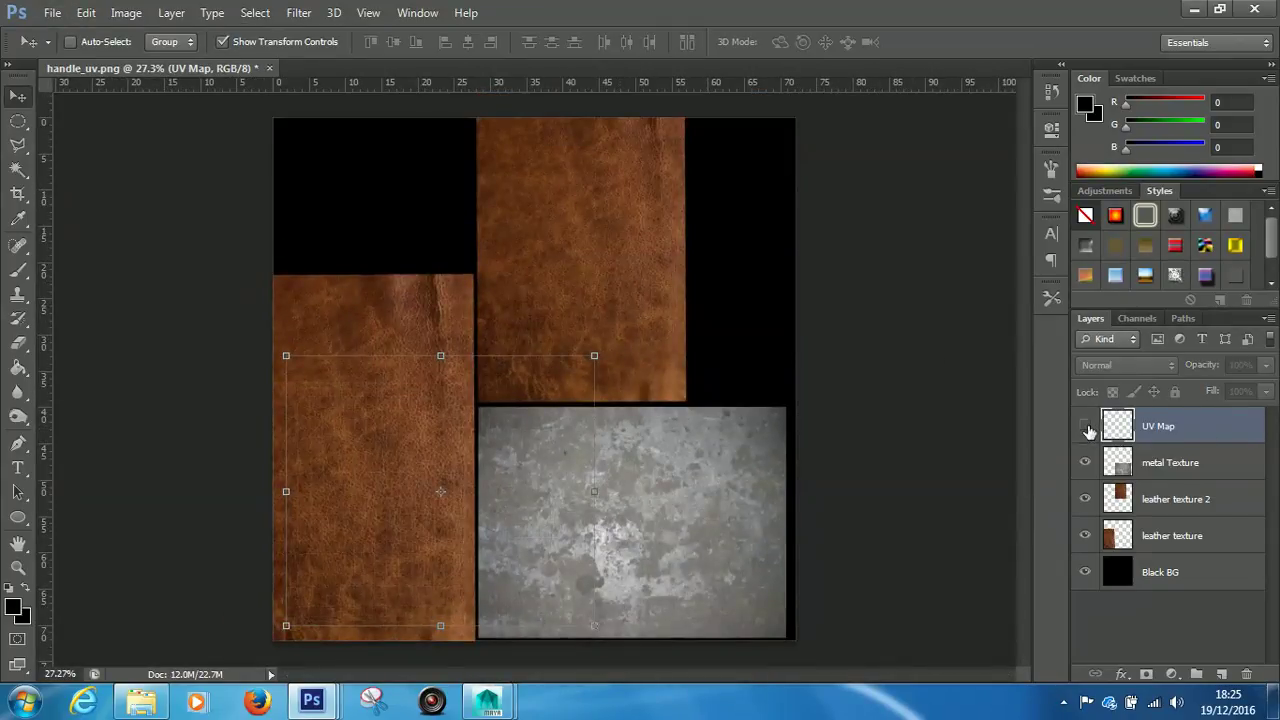
Start saving the texture under a new name, handle_texture, in the project's sourceimages folder.
{"action": "left_click", "coordinate": [53, 13]}
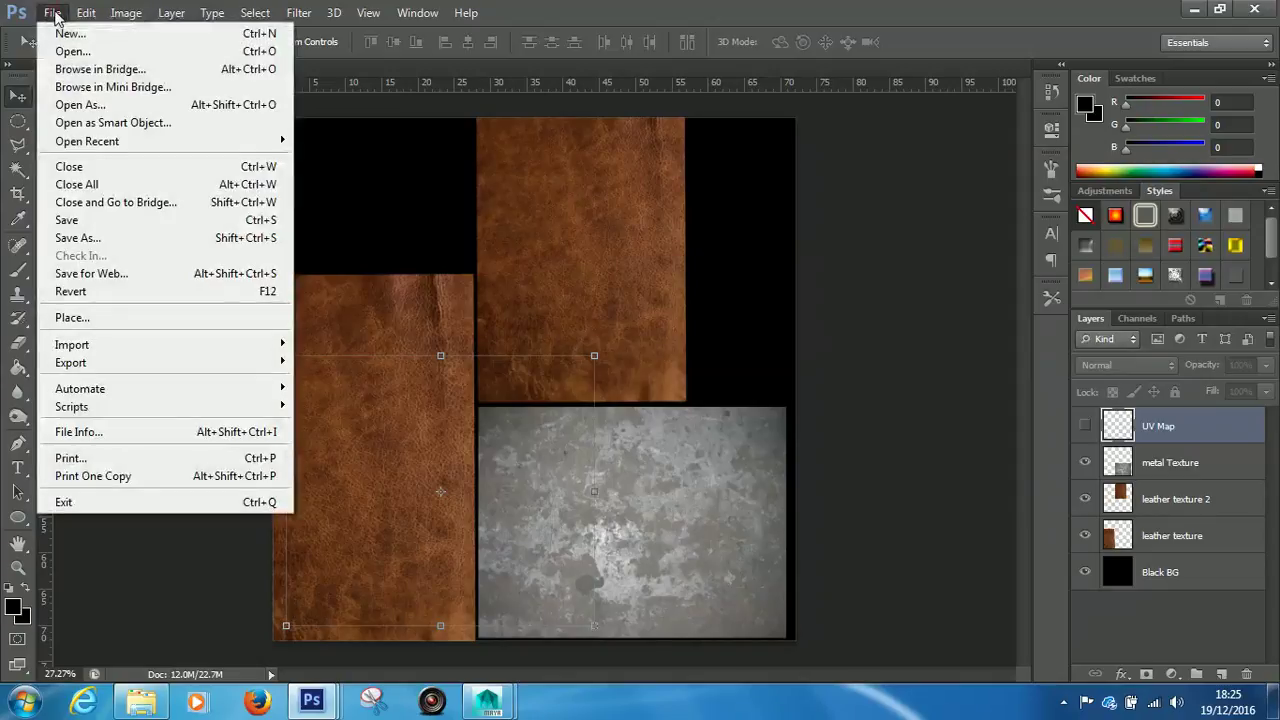
{"action": "left_click", "coordinate": [106, 237]}
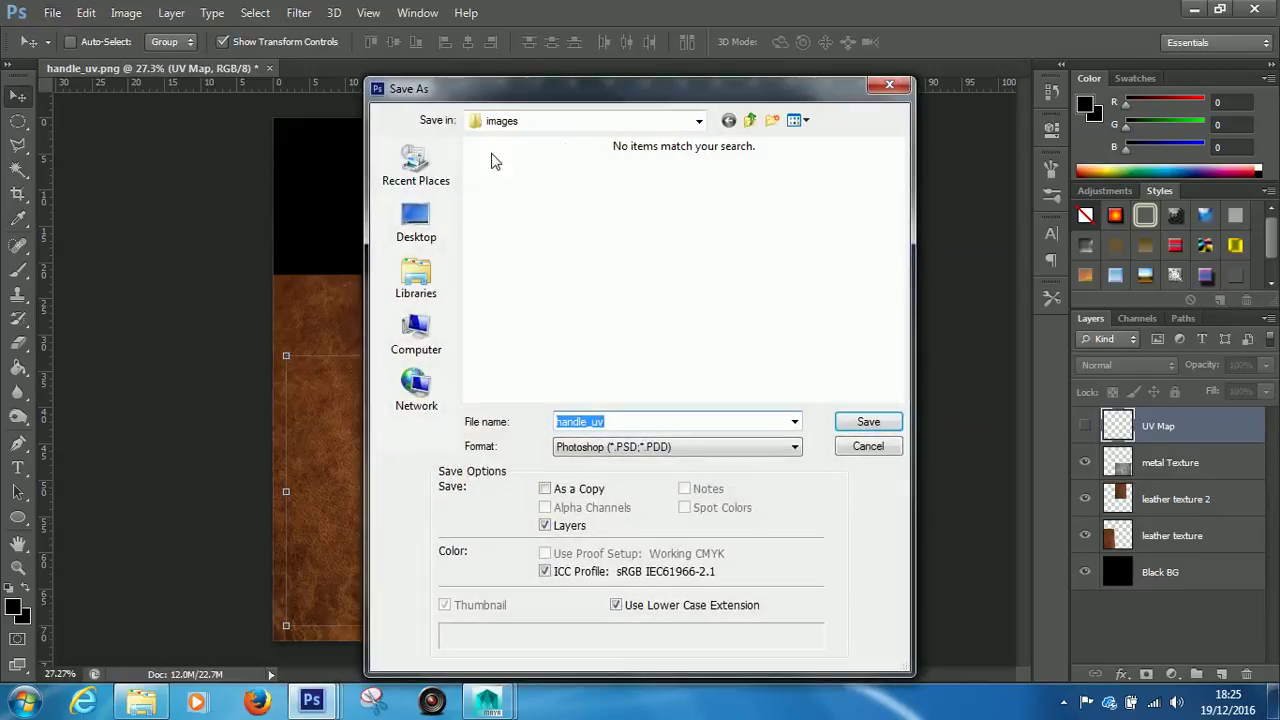
{"action": "left_click", "coordinate": [752, 119]}
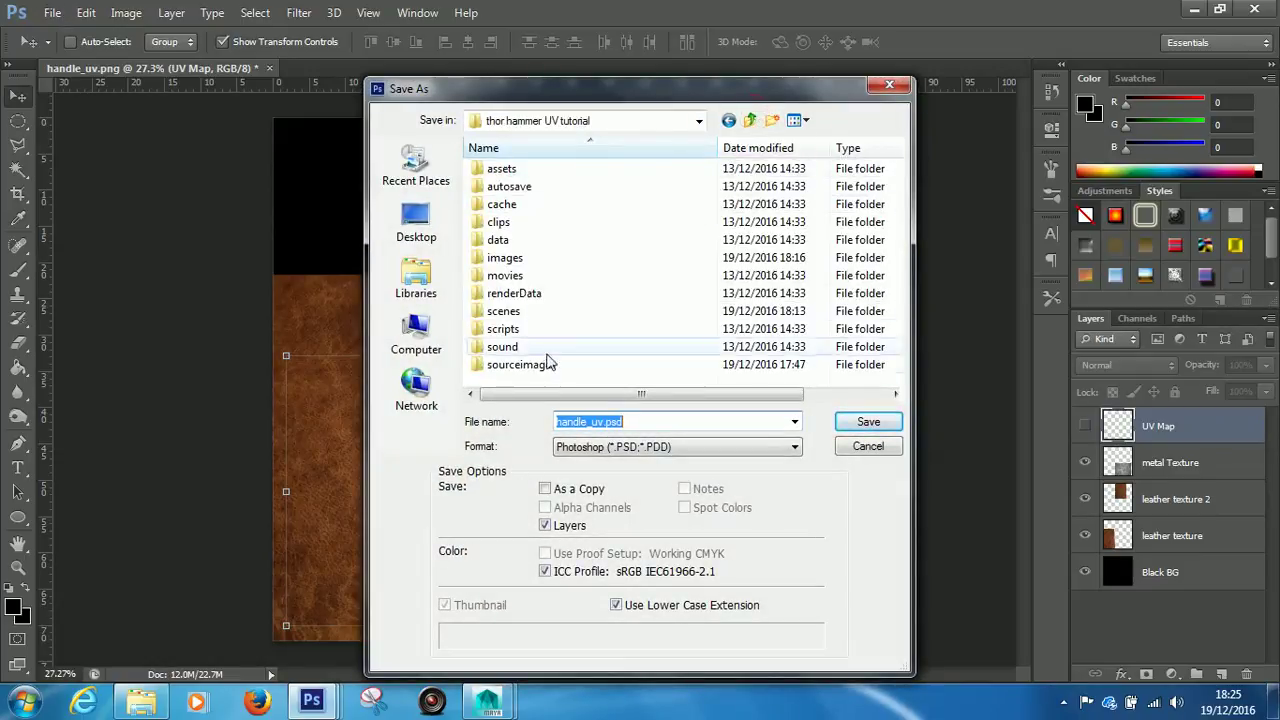
{"action": "double_click", "coordinate": [532, 366]}
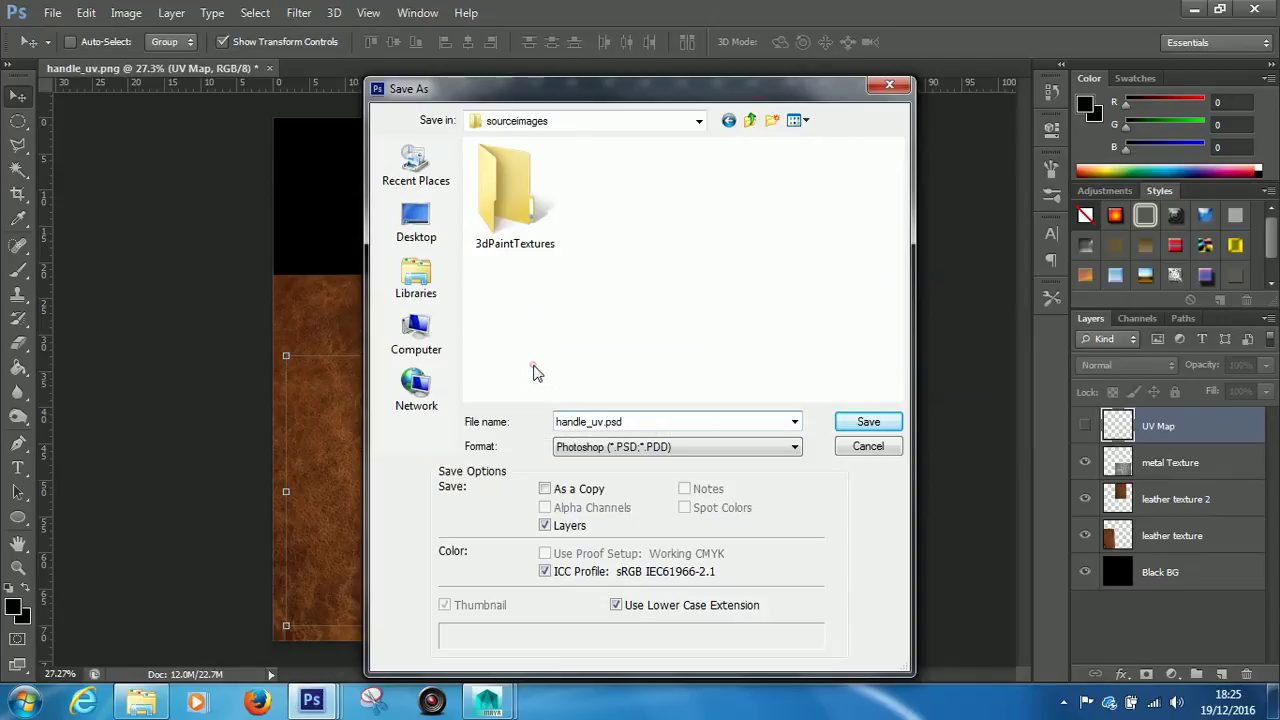
{"action": "double_click", "coordinate": [600, 421]}
{"action": "left_click", "coordinate": [601, 421]}
{"action": "key", "text": "BackSpace"}
{"action": "key", "text": "BackSpace"}
{"action": "type", "text": "texture"}
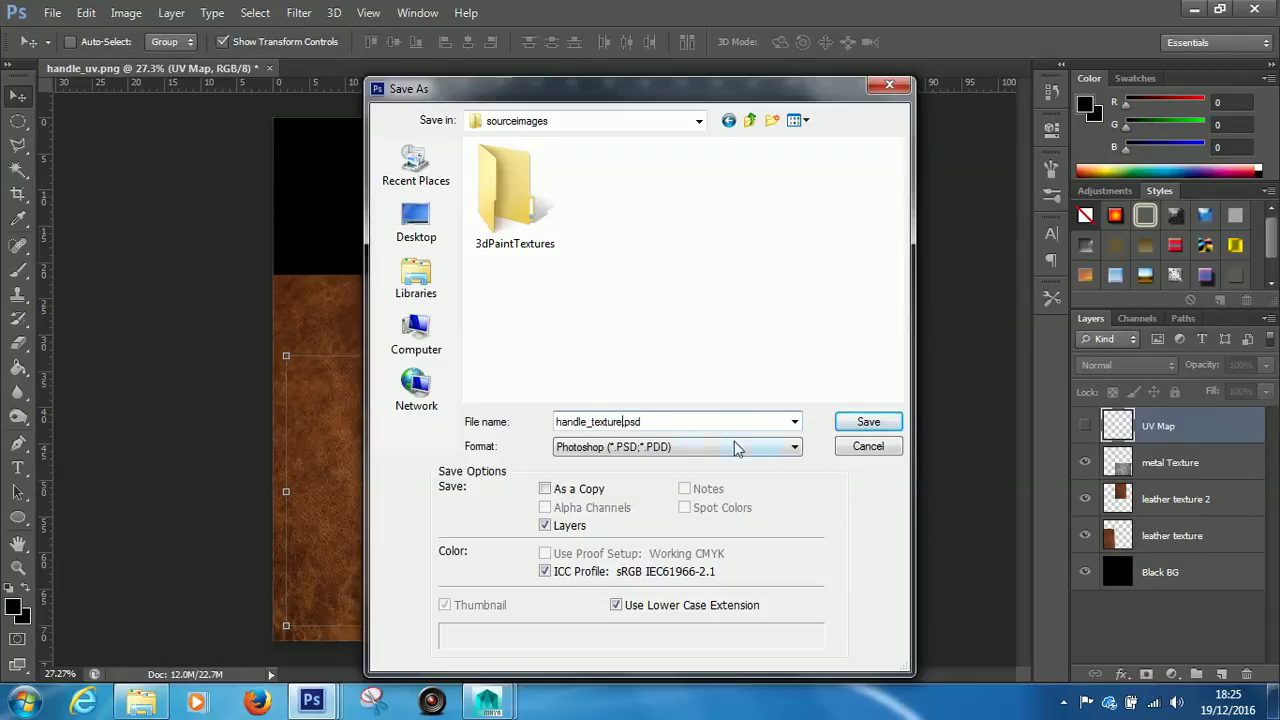
Choose the Targa format for the handle texture and save it at 24 bits/pixel.
{"action": "left_click", "coordinate": [715, 450]}
{"action": "scroll", "coordinate": [700, 430], "scroll_direction": "down", "scroll_amount": 1}
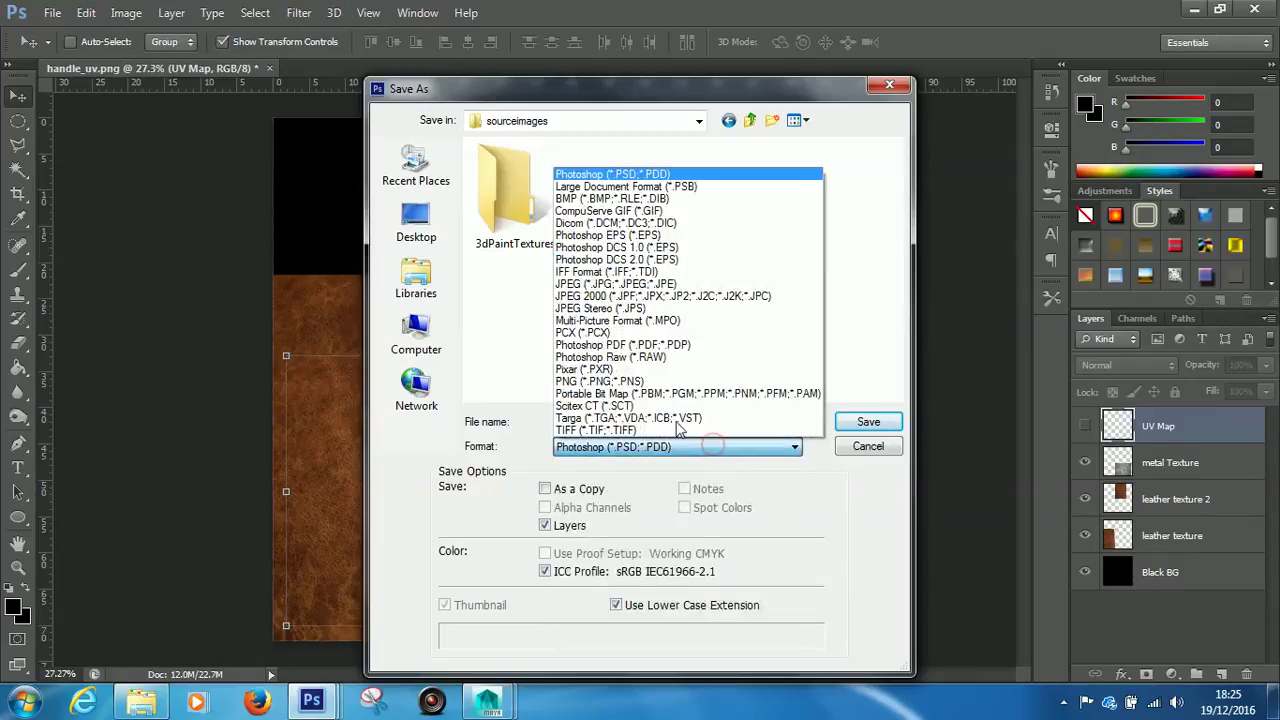
{"action": "left_click", "coordinate": [608, 418]}
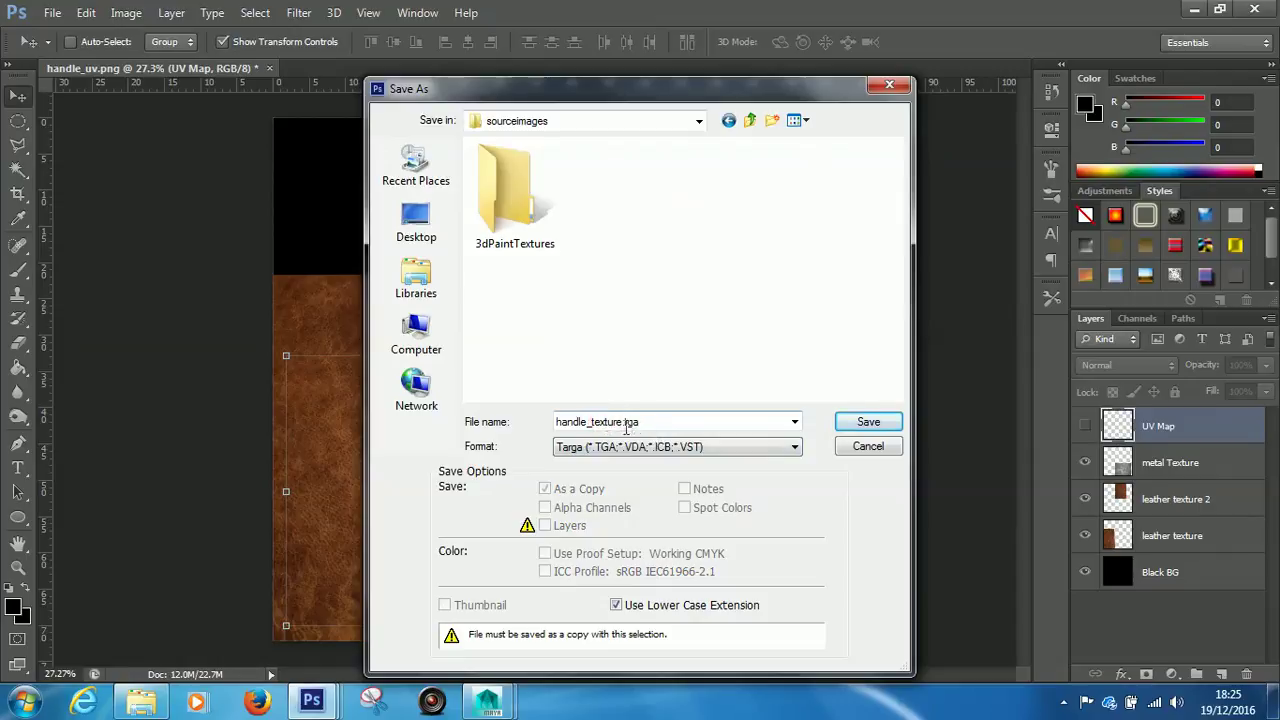
{"action": "left_click", "coordinate": [858, 422]}
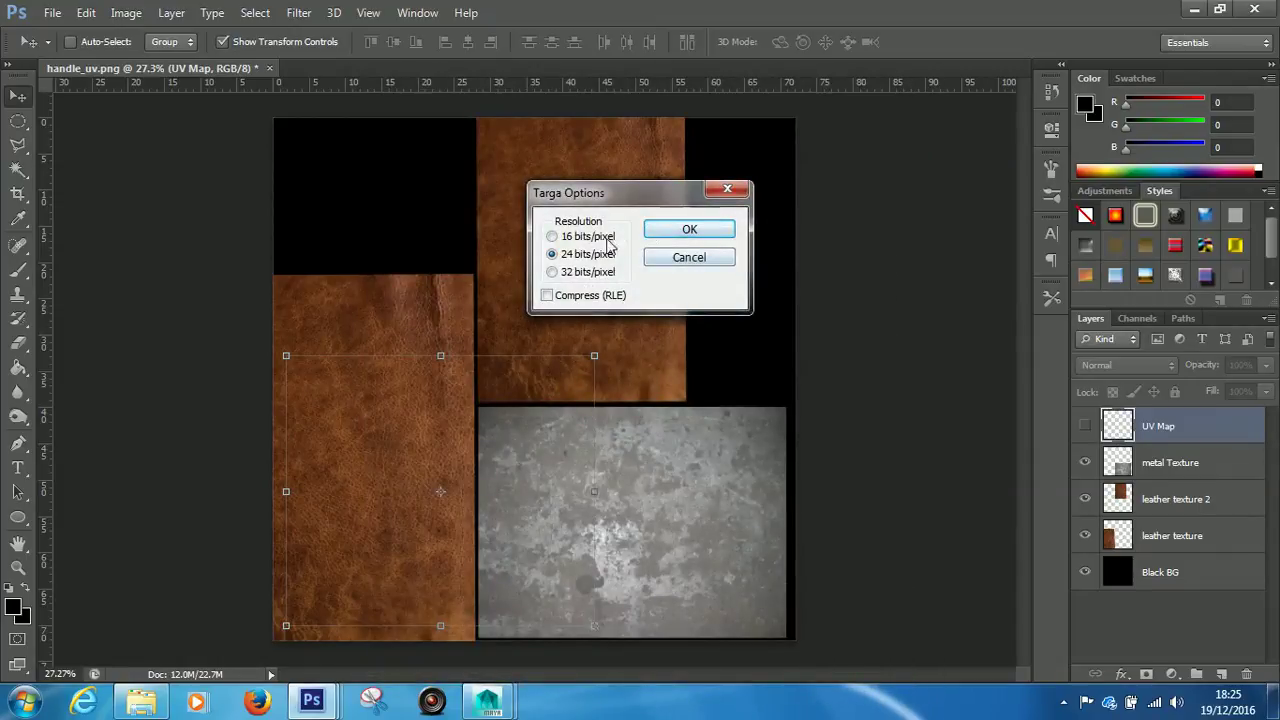
{"action": "left_click", "coordinate": [666, 232]}
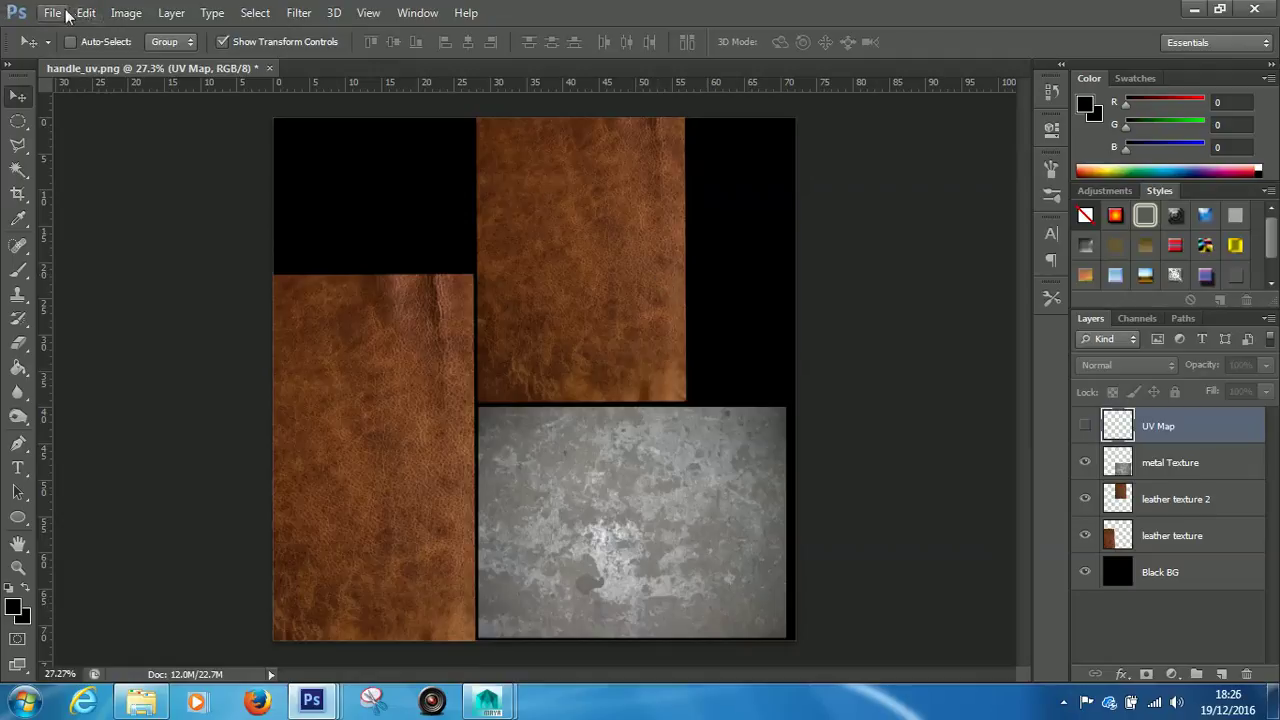
Open the hammer_main_UV image from the images folder of the thor hammer UV tutorial project.
{"action": "left_click", "coordinate": [55, 13]}
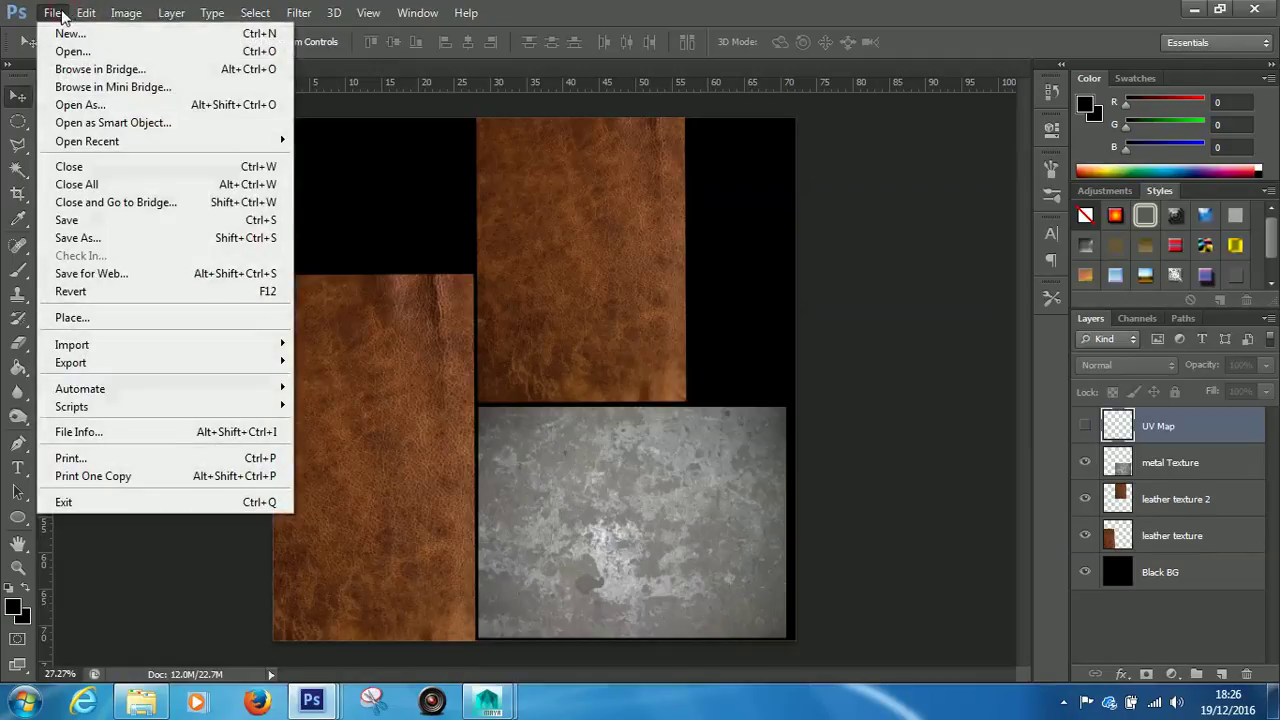
{"action": "left_click", "coordinate": [72, 52]}
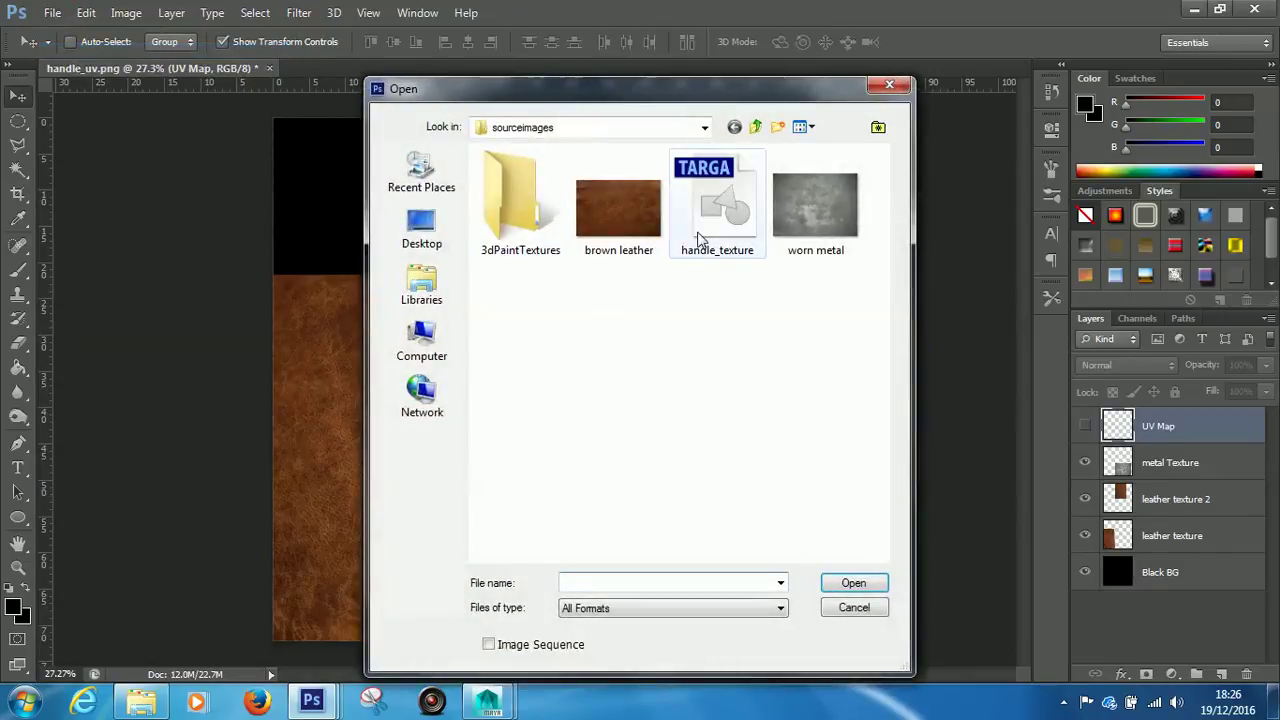
{"action": "left_click", "coordinate": [755, 127]}
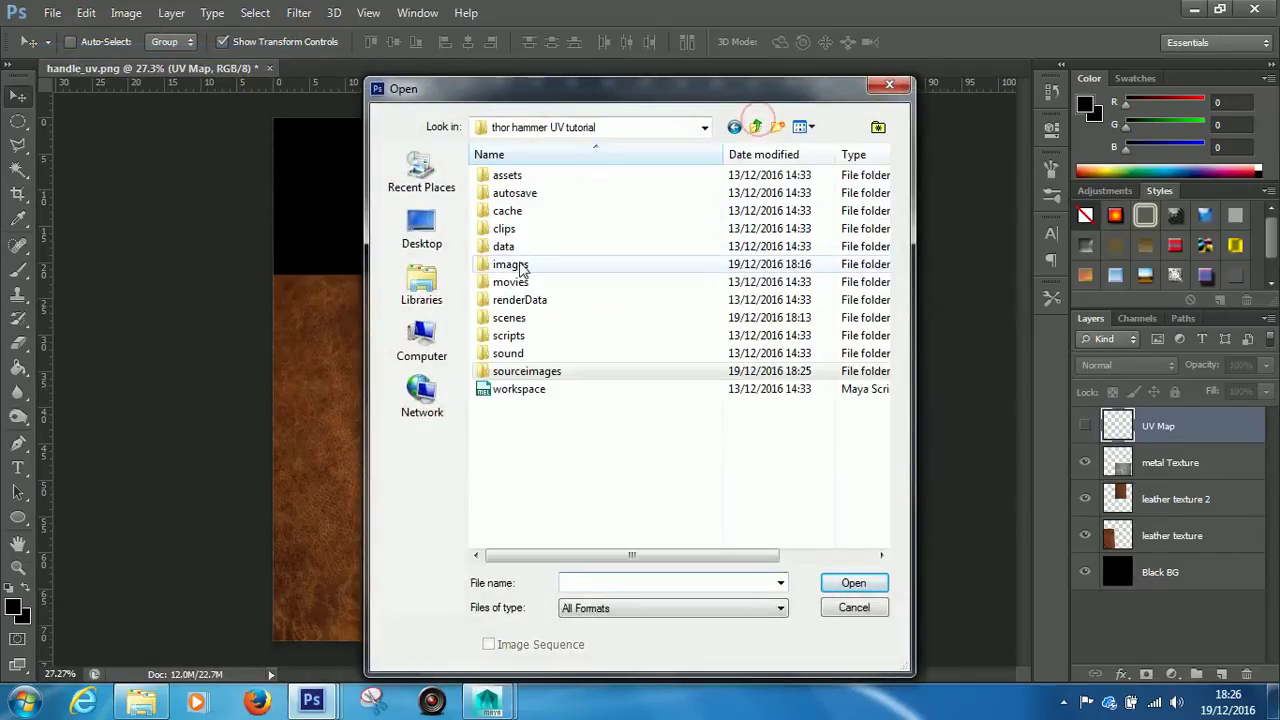
{"action": "double_click", "coordinate": [520, 266]}
{"action": "left_click", "coordinate": [535, 220]}
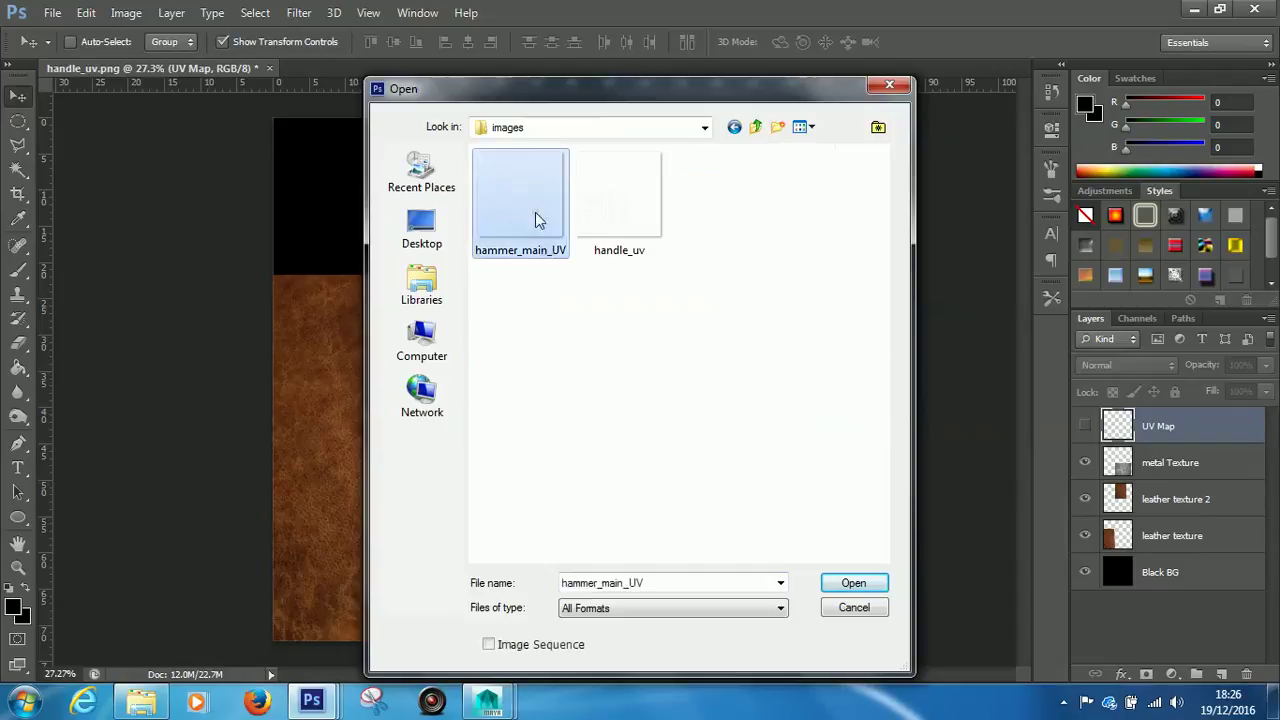
{"action": "left_click", "coordinate": [845, 581]}
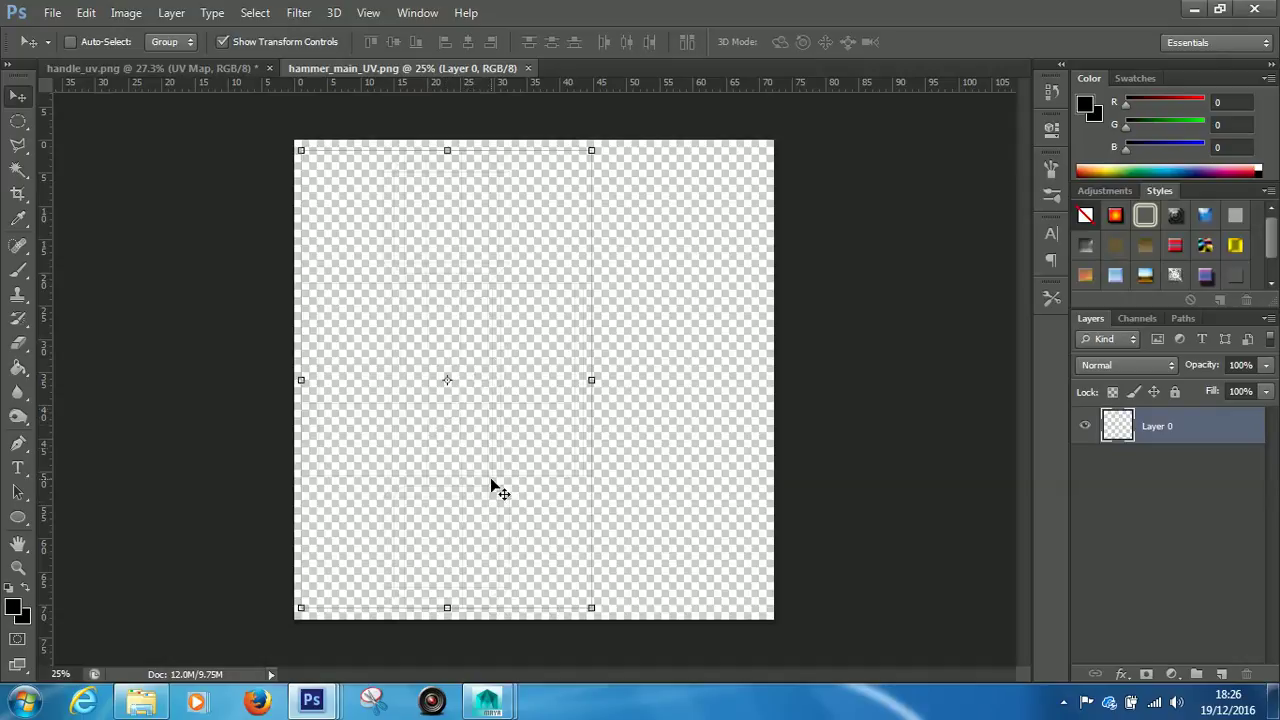
{"action": "double_click", "coordinate": [1165, 428]}
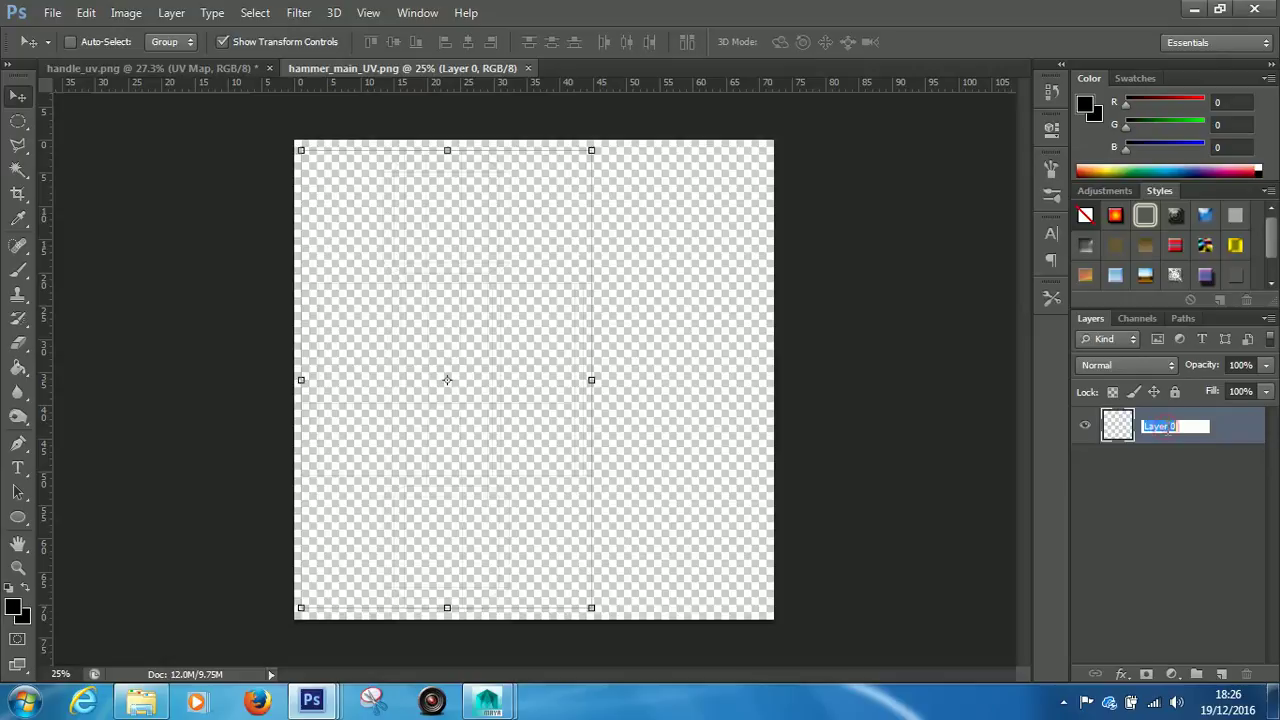
{"action": "left_click", "coordinate": [1153, 463]}
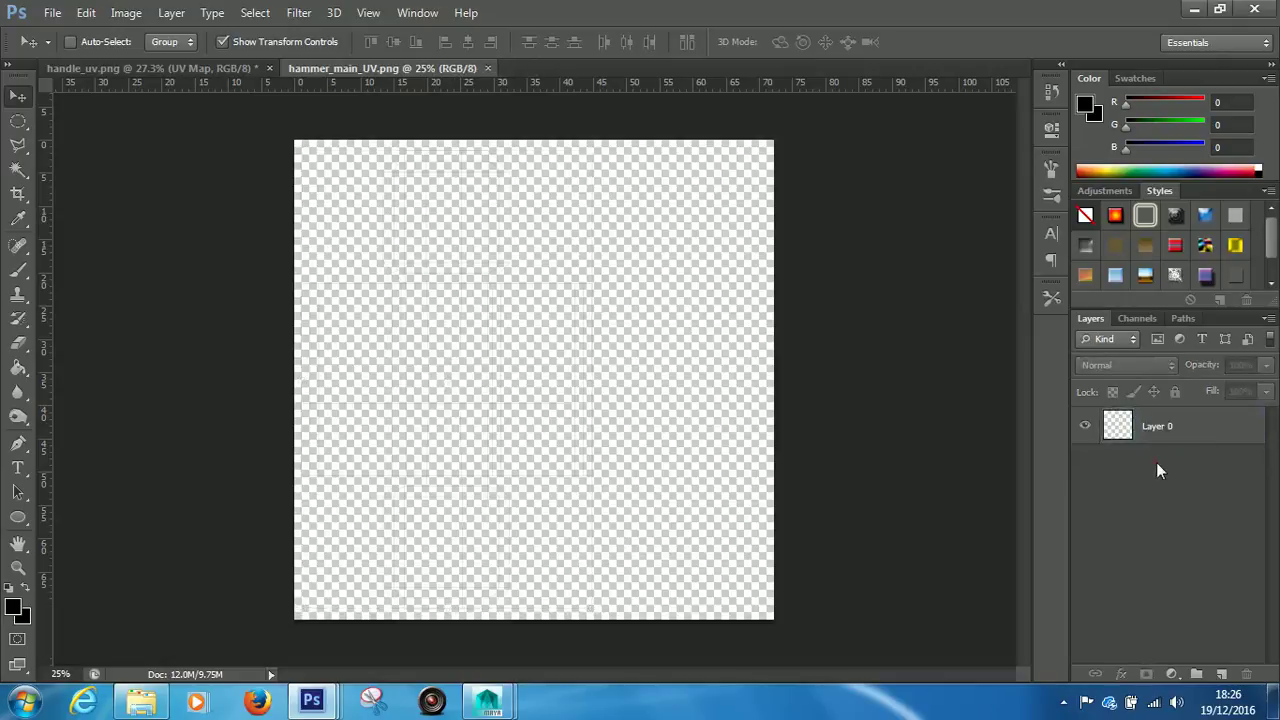
{"action": "left_click", "coordinate": [1237, 427]}
{"action": "double_click", "coordinate": [1220, 426]}
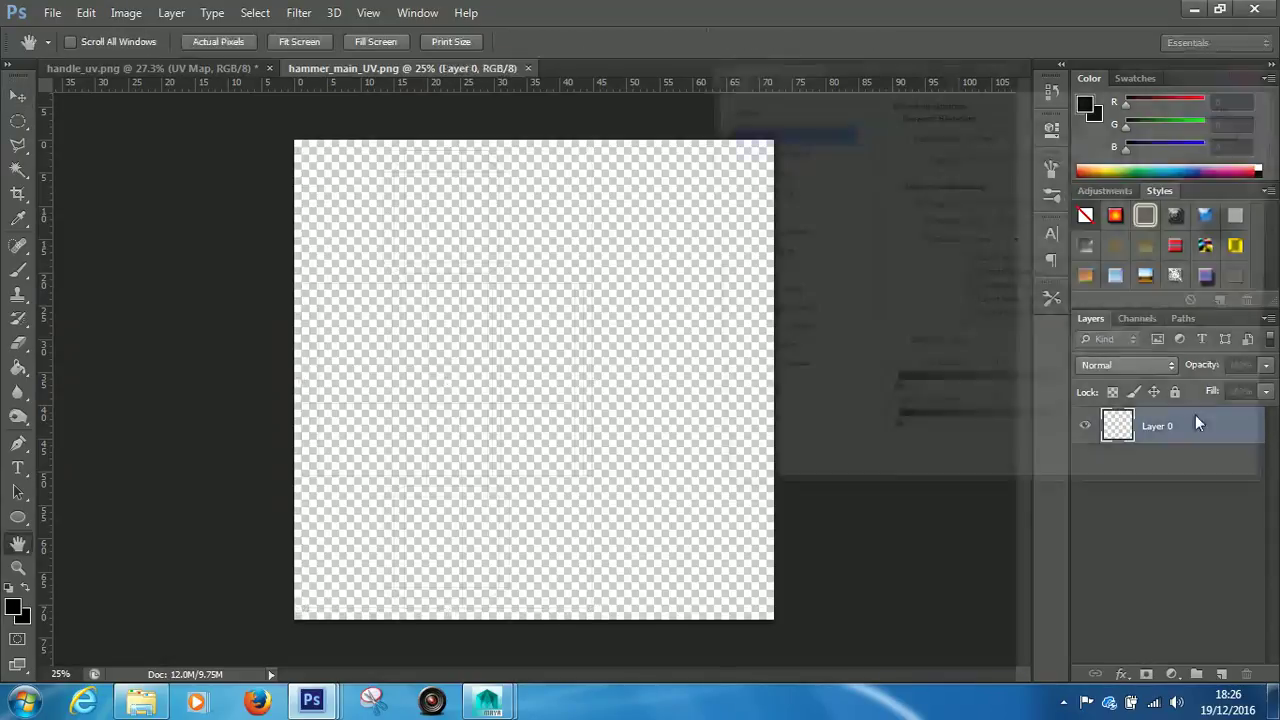
{"action": "left_click", "coordinate": [1237, 132]}
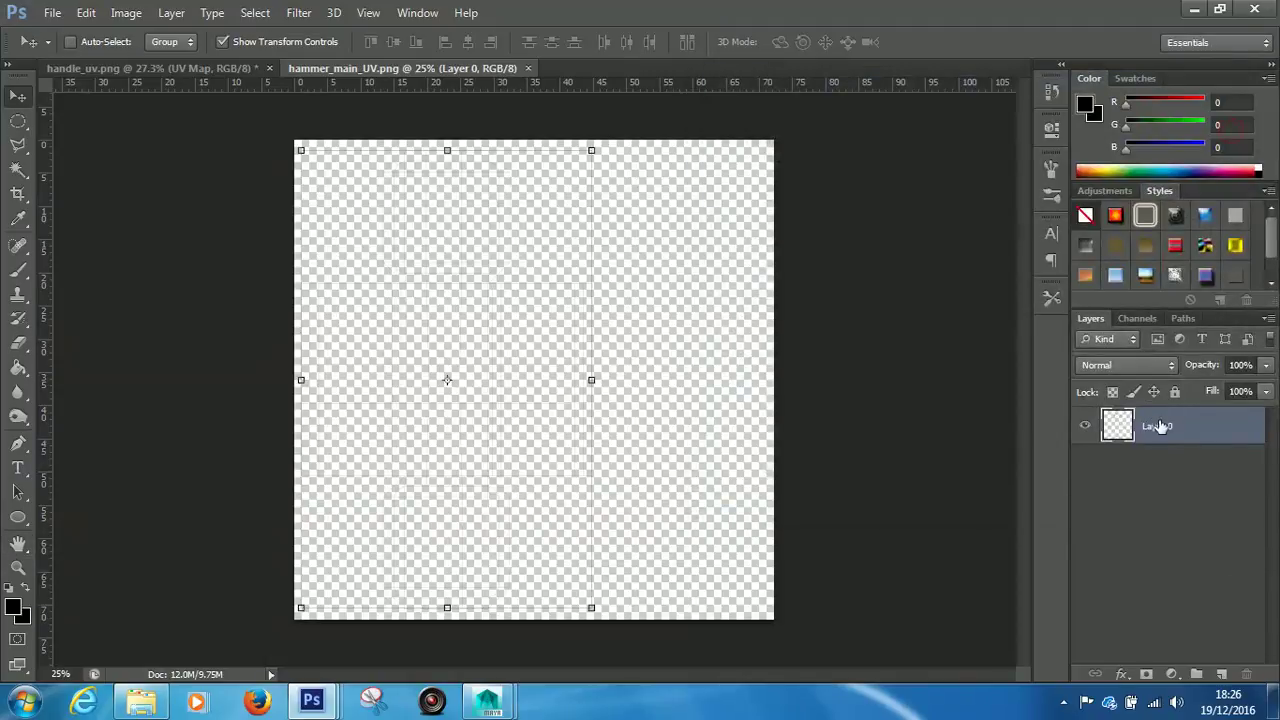
Rename the only layer of the hammer_main_UV image as UV Map.
{"action": "double_click", "coordinate": [1156, 428]}
{"action": "type", "text": "UV Map"}
{"action": "left_click", "coordinate": [1145, 476]}
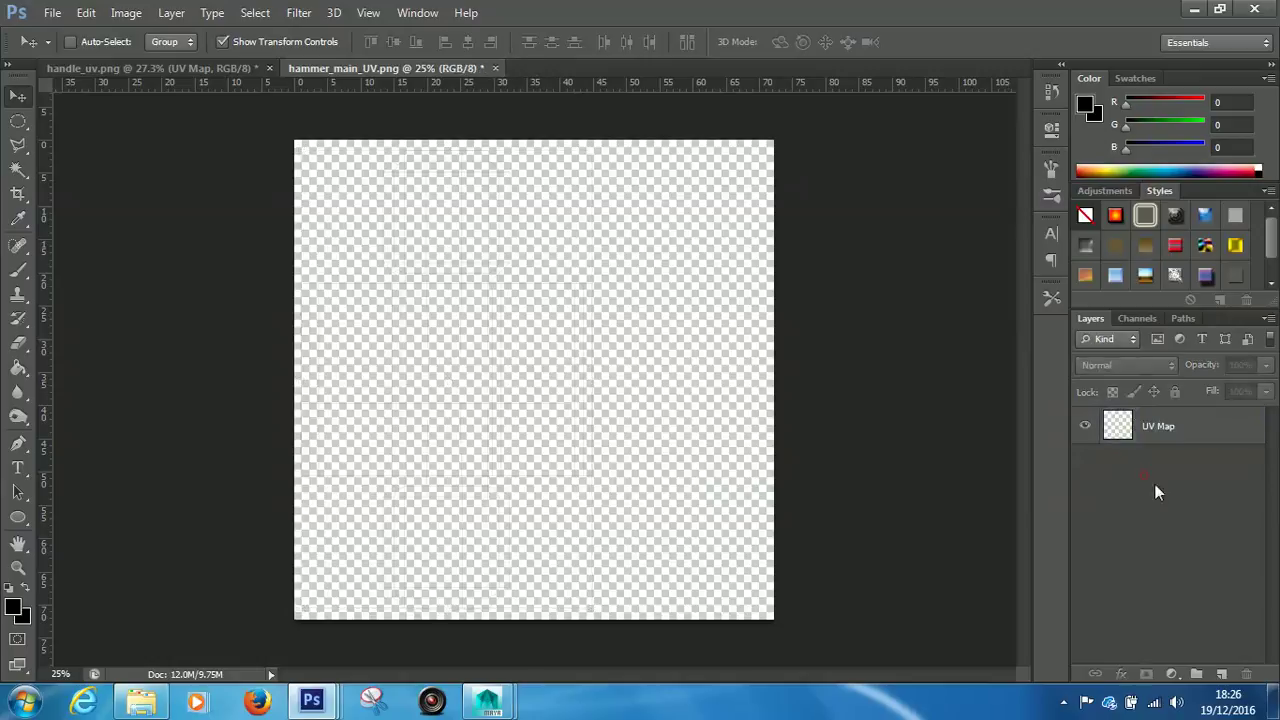
Add a new layer filled with black and place it beneath the UV Map layer.
{"action": "left_click", "coordinate": [1224, 677]}
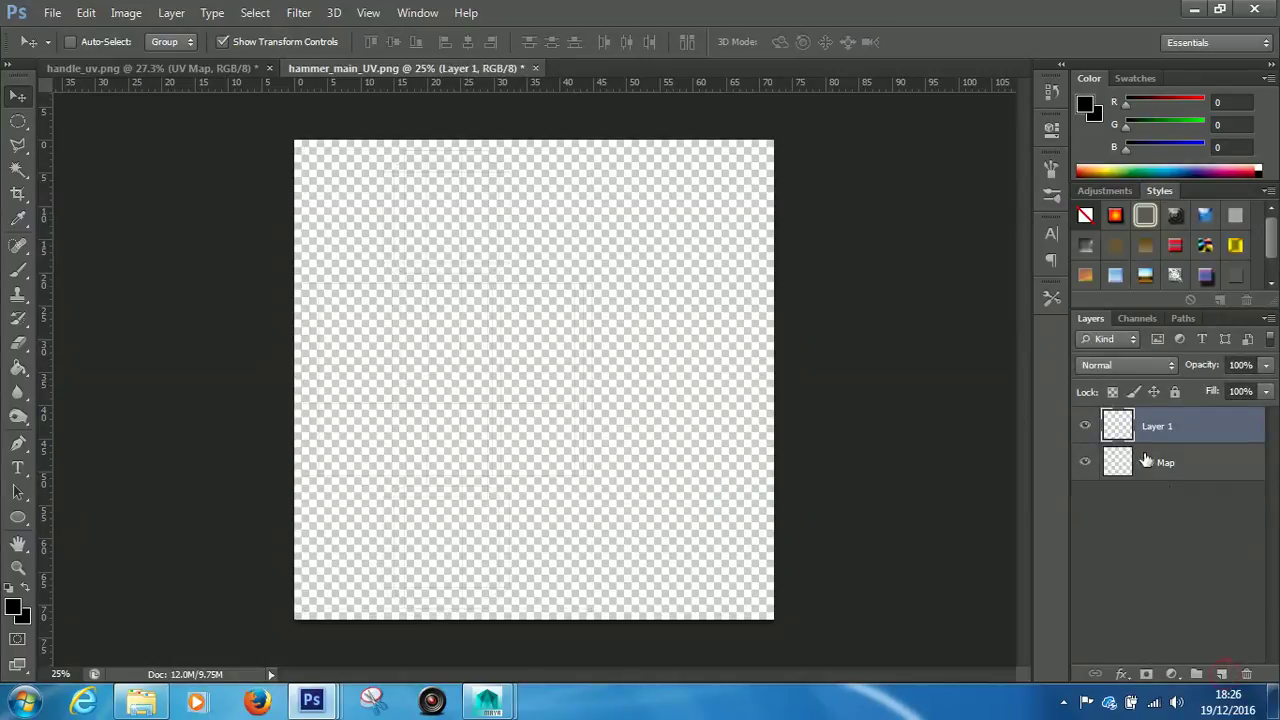
{"action": "left_click", "coordinate": [17, 372]}
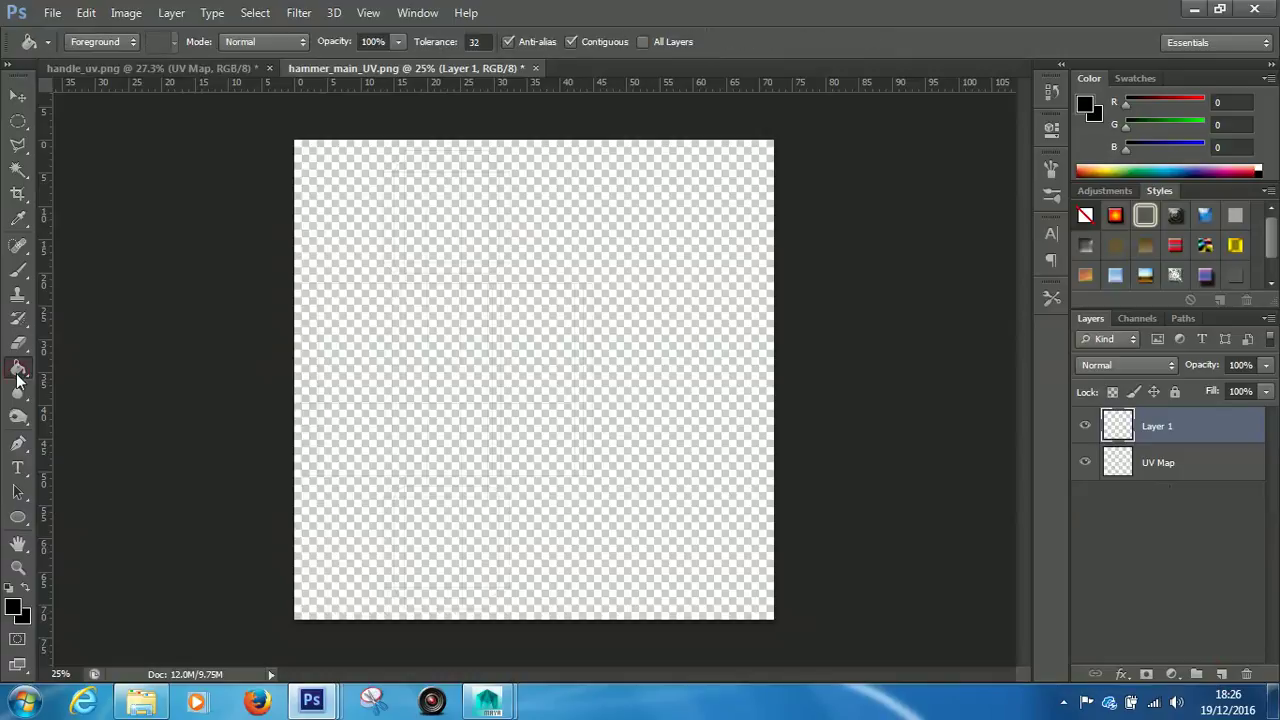
{"action": "left_click", "coordinate": [428, 324]}
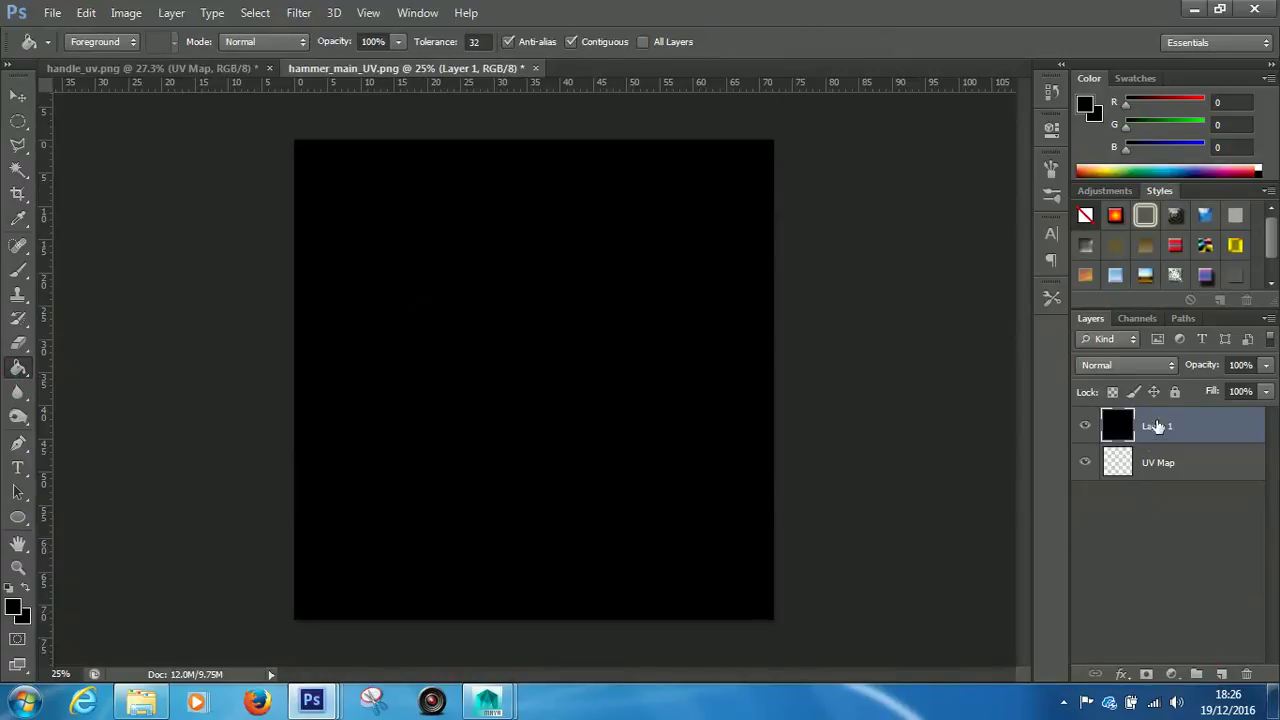
{"action": "left_click_drag", "start_coordinate": [1157, 426], "coordinate": [1162, 480]}
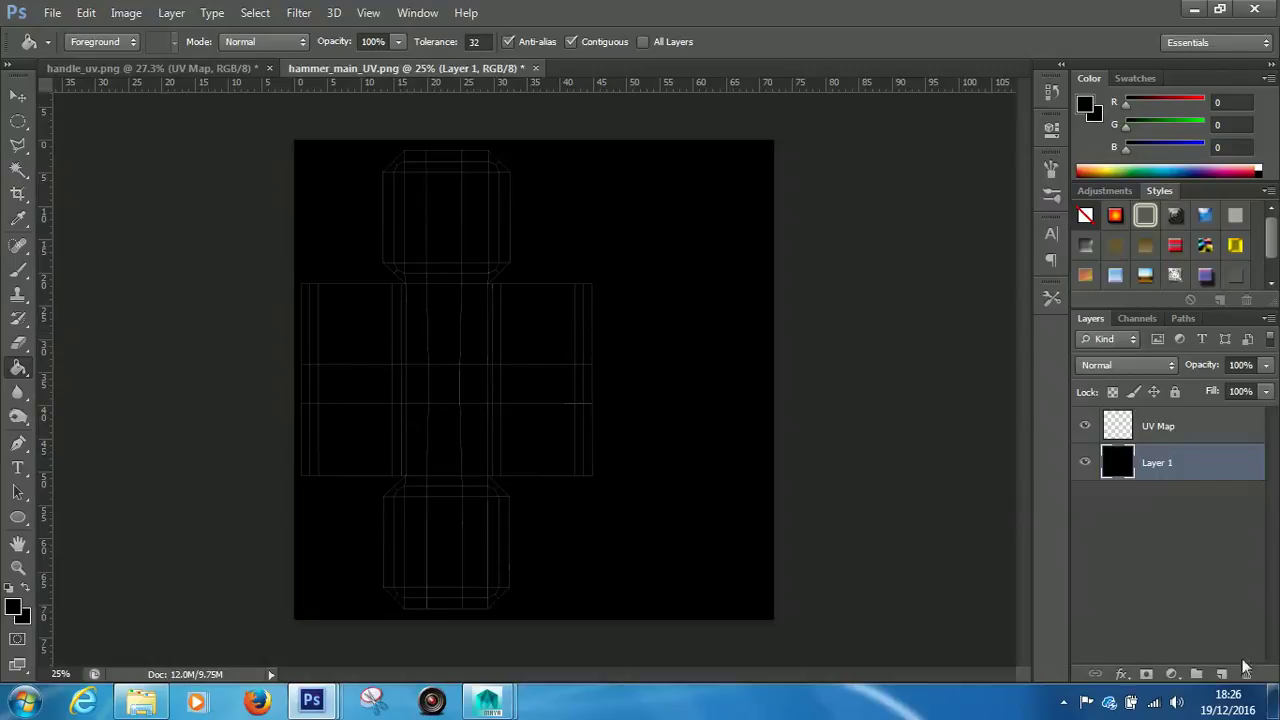
Rename the black-filled layer as Black BG.
{"action": "double_click", "coordinate": [1152, 462]}
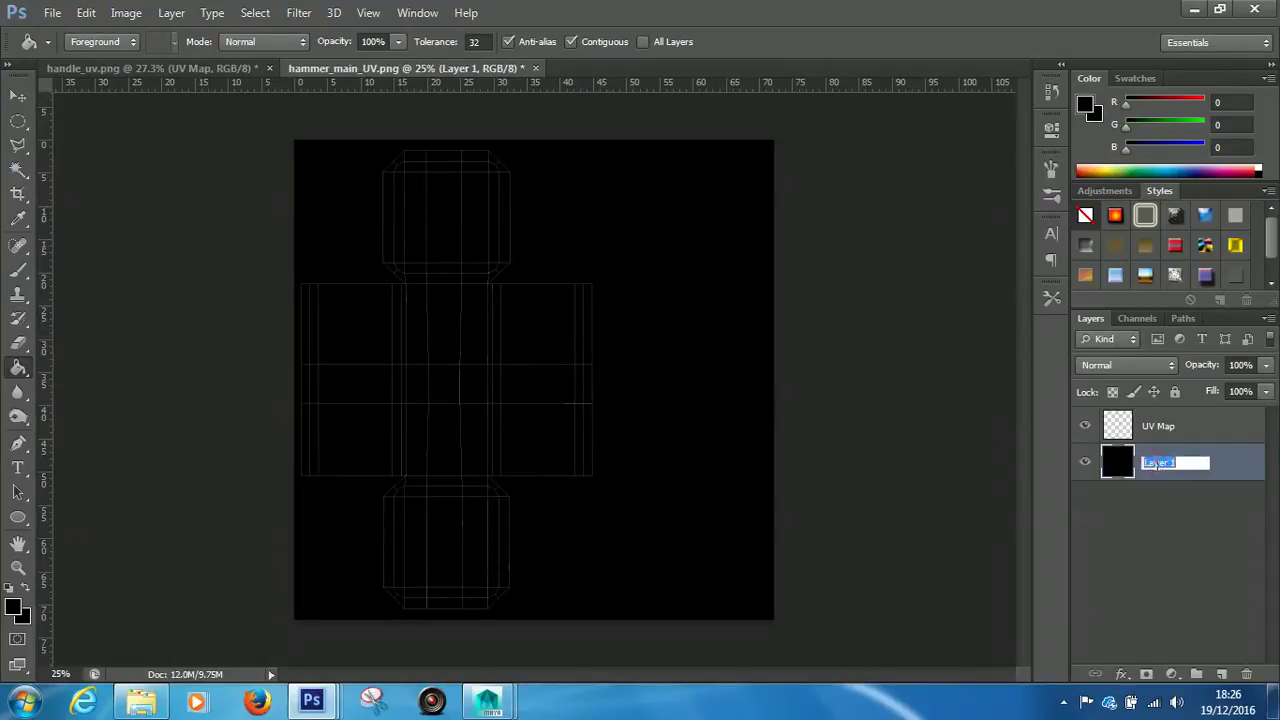
{"action": "type", "text": "Black BG"}
{"action": "left_click", "coordinate": [1151, 540]}
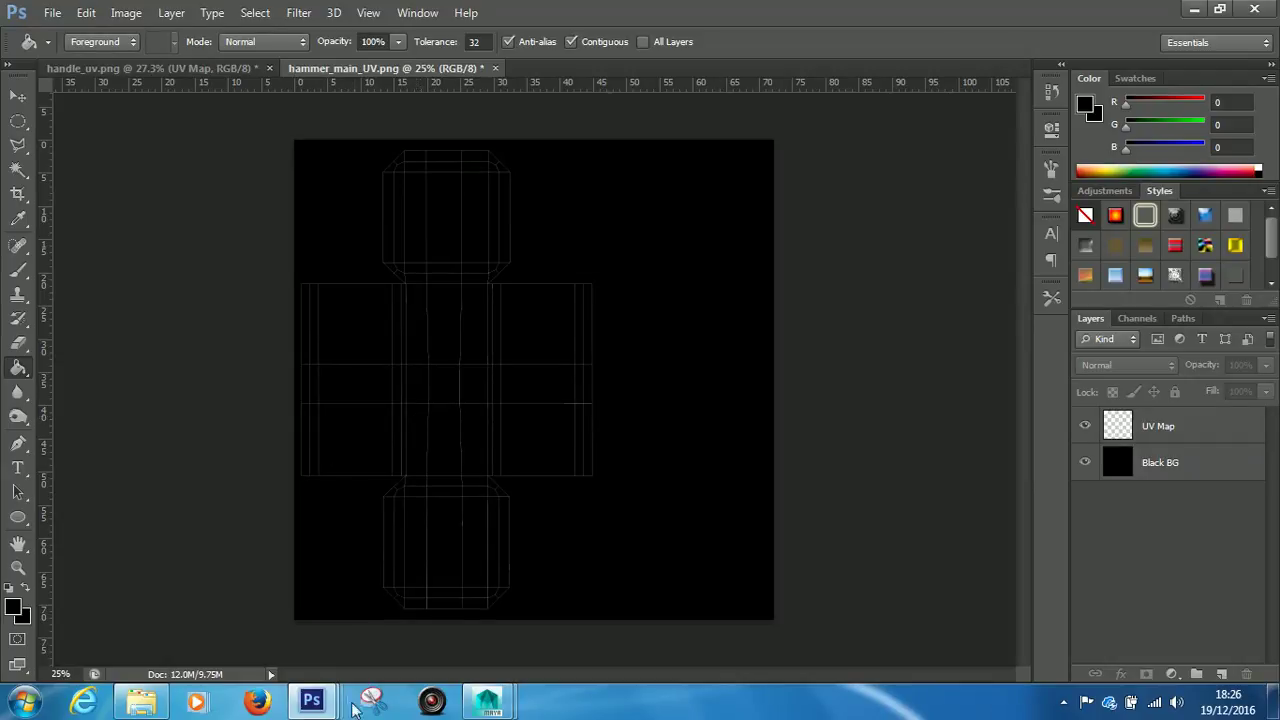
Copy the worn metal.jpg image into the hammer_main_UV document as a new layer and minimize its source window.
{"action": "mouse_move", "coordinate": [319, 708]}
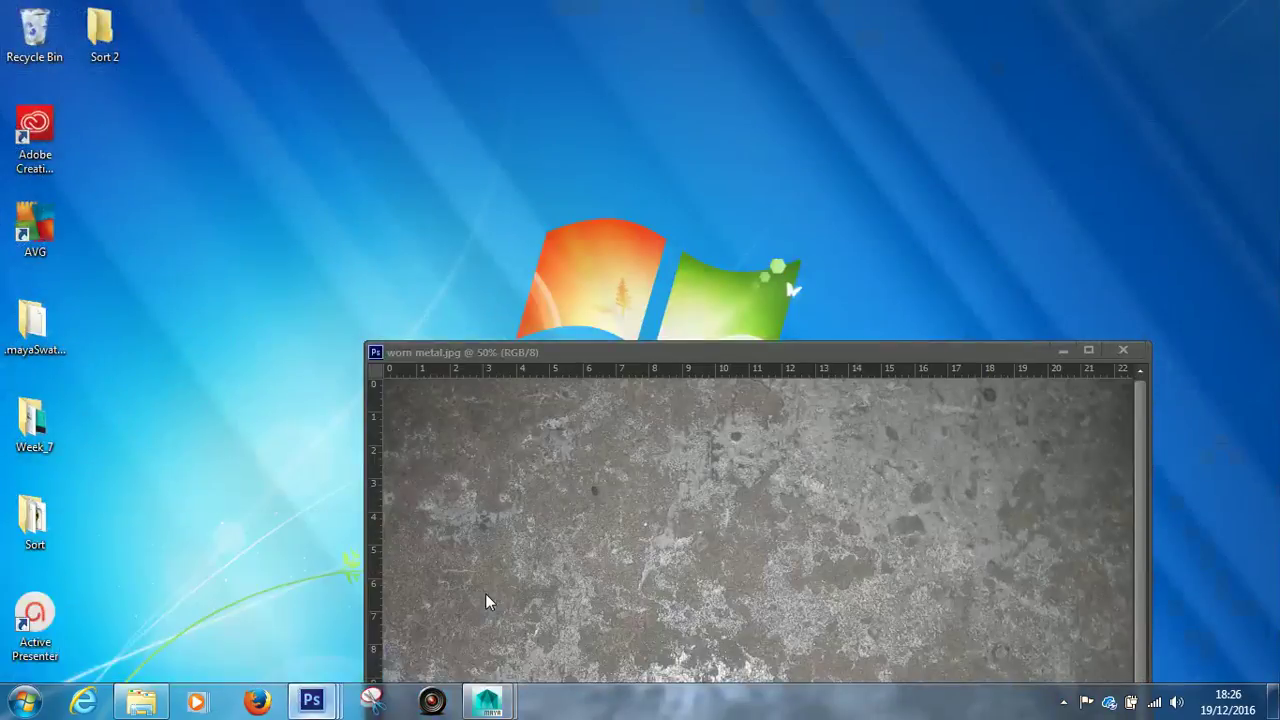
{"action": "left_click", "coordinate": [485, 593]}
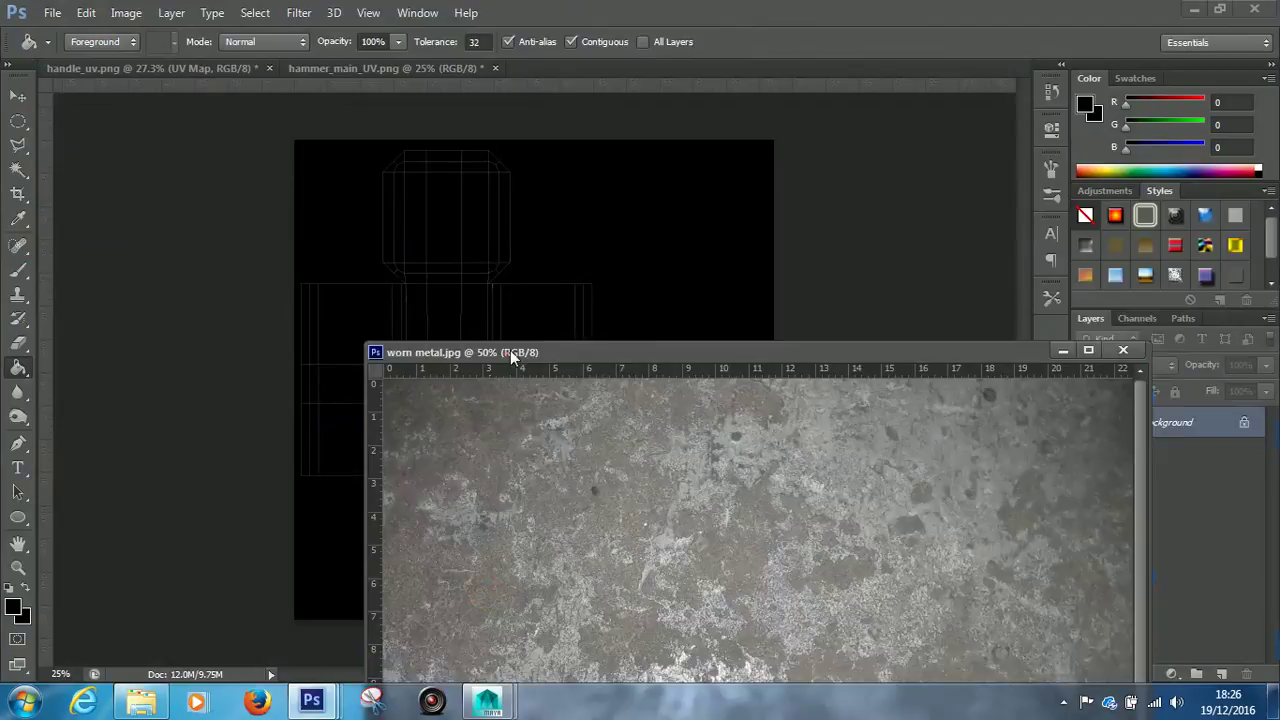
{"action": "left_click_drag", "start_coordinate": [512, 357], "coordinate": [546, 319]}
{"action": "left_click", "coordinate": [18, 96]}
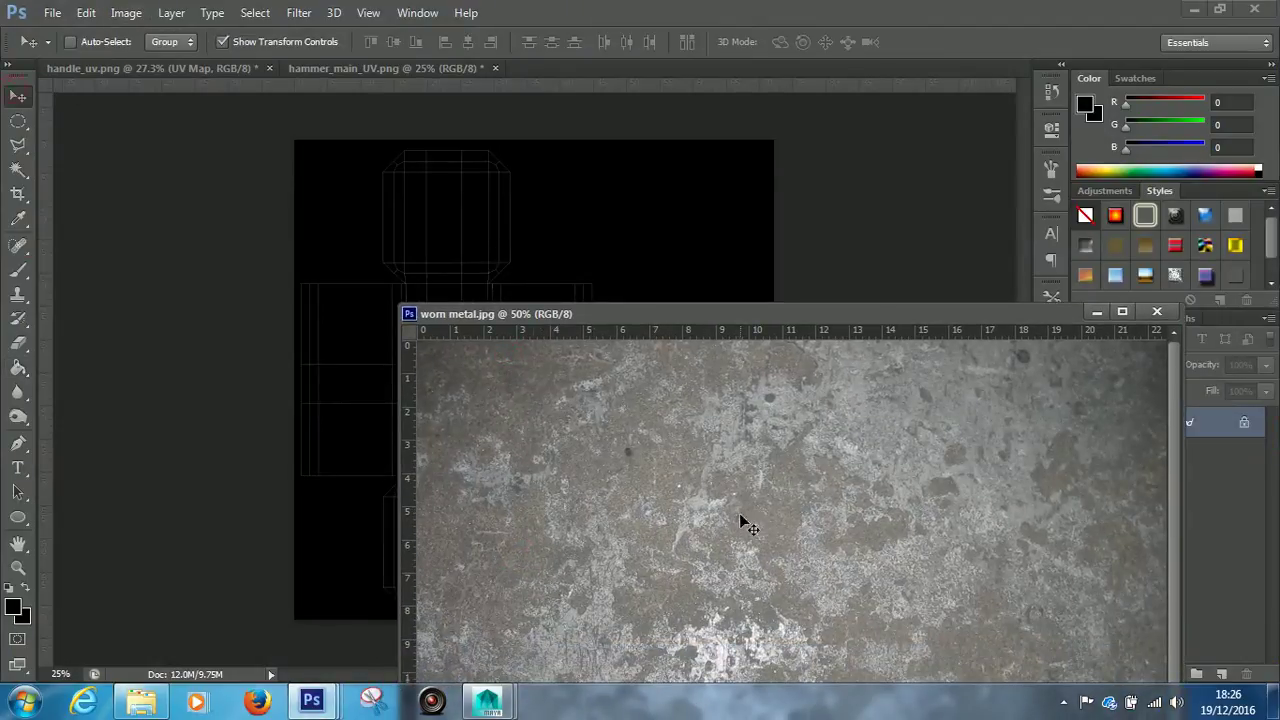
{"action": "left_click_drag", "start_coordinate": [740, 517], "coordinate": [506, 262]}
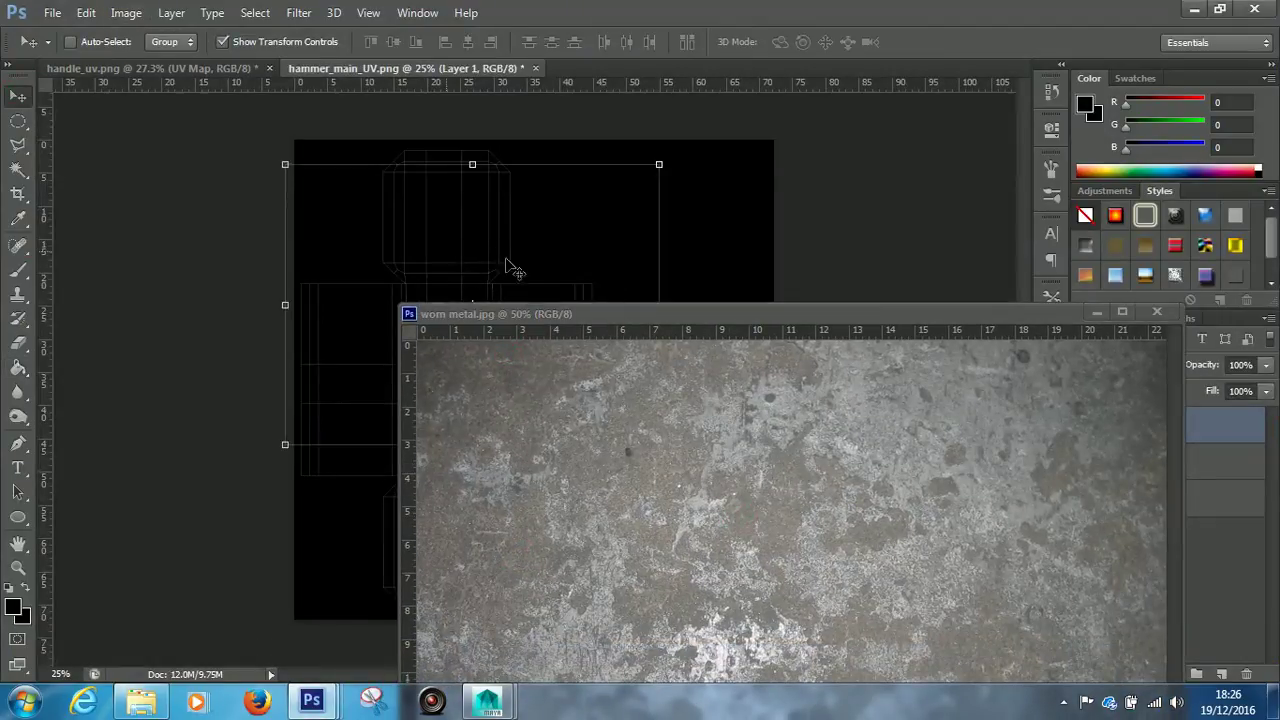
{"action": "left_click", "coordinate": [1094, 312]}
Move the worn metal layer to the upper-left corner of the canvas, over the top UV shells.
{"action": "mouse_move", "coordinate": [466, 191]}
{"action": "left_mouse_down"}
{"action": "mouse_move", "coordinate": [462, 202]}
{"action": "mouse_move", "coordinate": [476, 192]}
{"action": "left_mouse_up"}
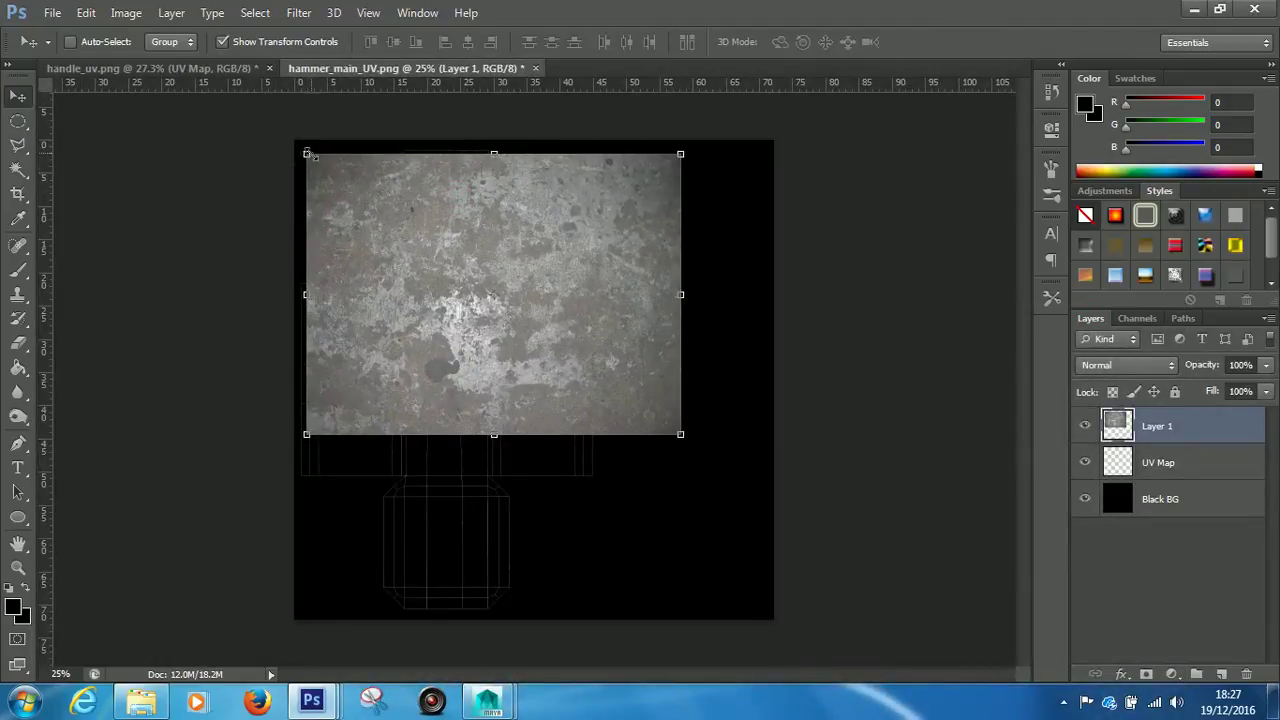
{"action": "left_click", "coordinate": [222, 42]}
{"action": "left_click", "coordinate": [222, 42]}
{"action": "left_click_drag", "start_coordinate": [368, 198], "coordinate": [358, 188]}
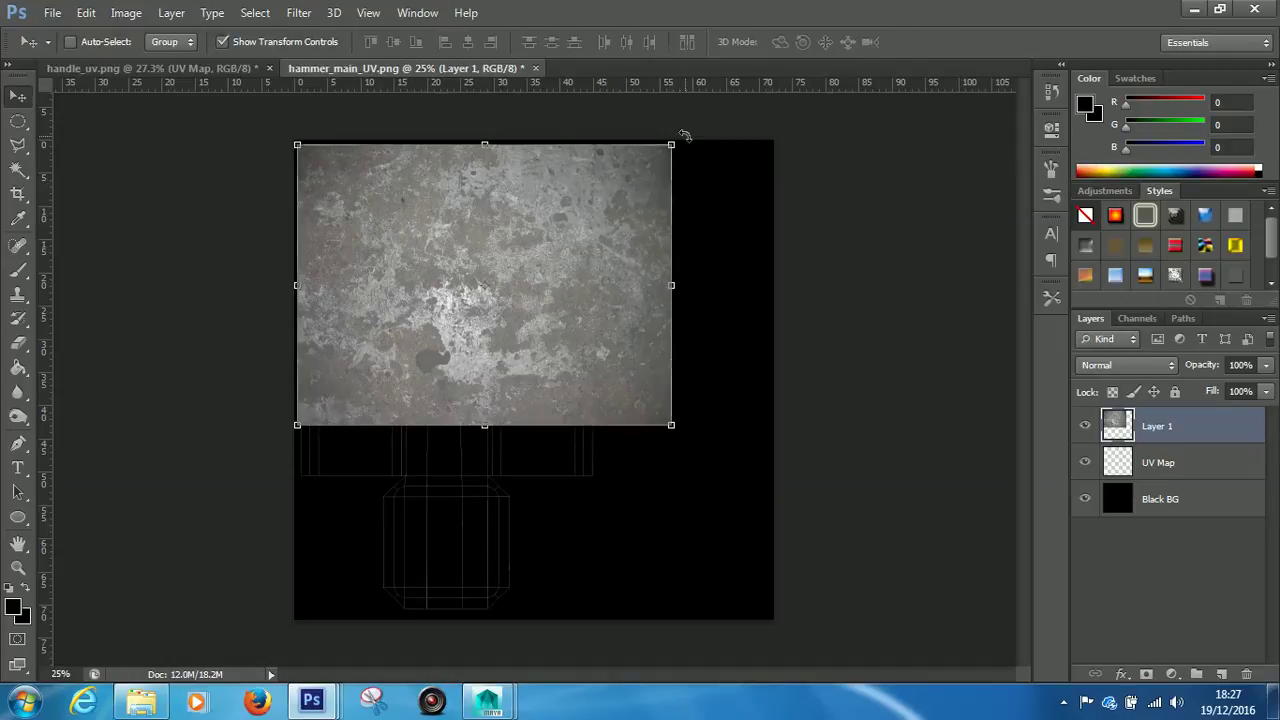
Rotate the worn metal layer 90 degrees, align it with the canvas's upper-left corner and scale it to about 127% to span the canvas height.
{"action": "left_click_drag", "start_coordinate": [681, 136], "coordinate": [595, 422]}
{"action": "left_click_drag", "start_coordinate": [463, 233], "coordinate": [420, 277]}
{"action": "left_click_drag", "start_coordinate": [574, 519], "coordinate": [664, 609]}
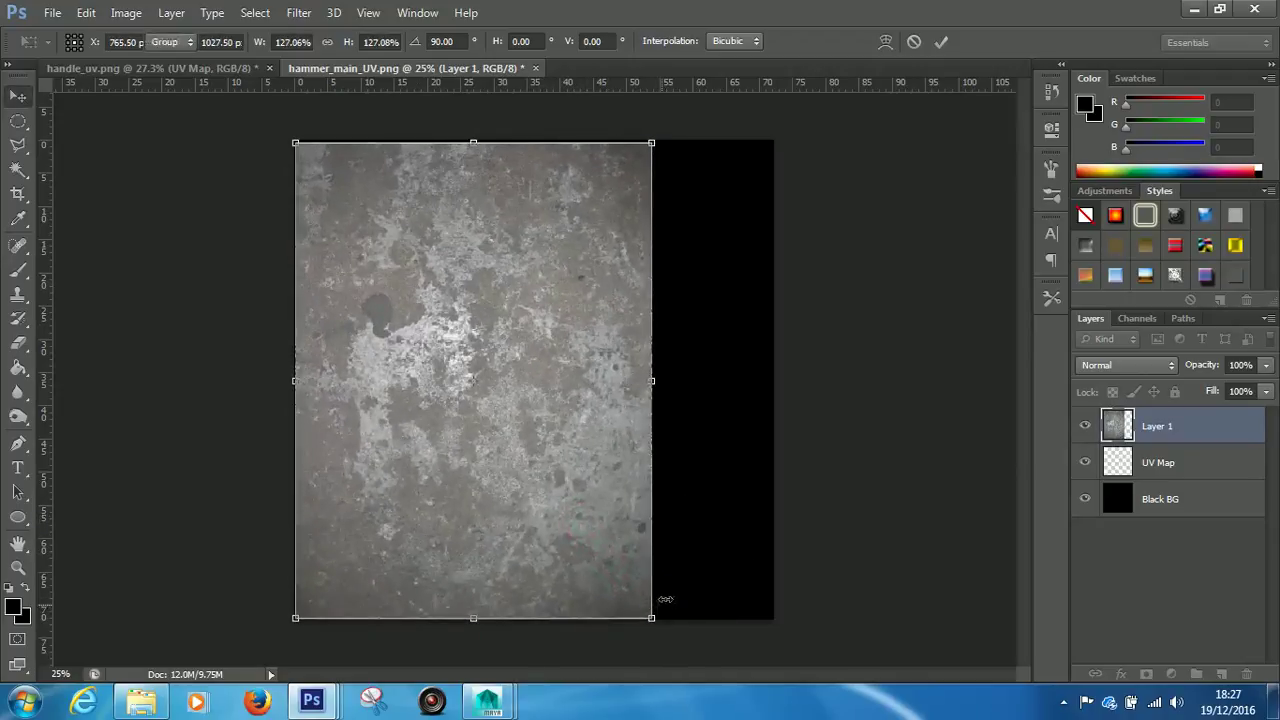
{"action": "key", "text": "Return"}
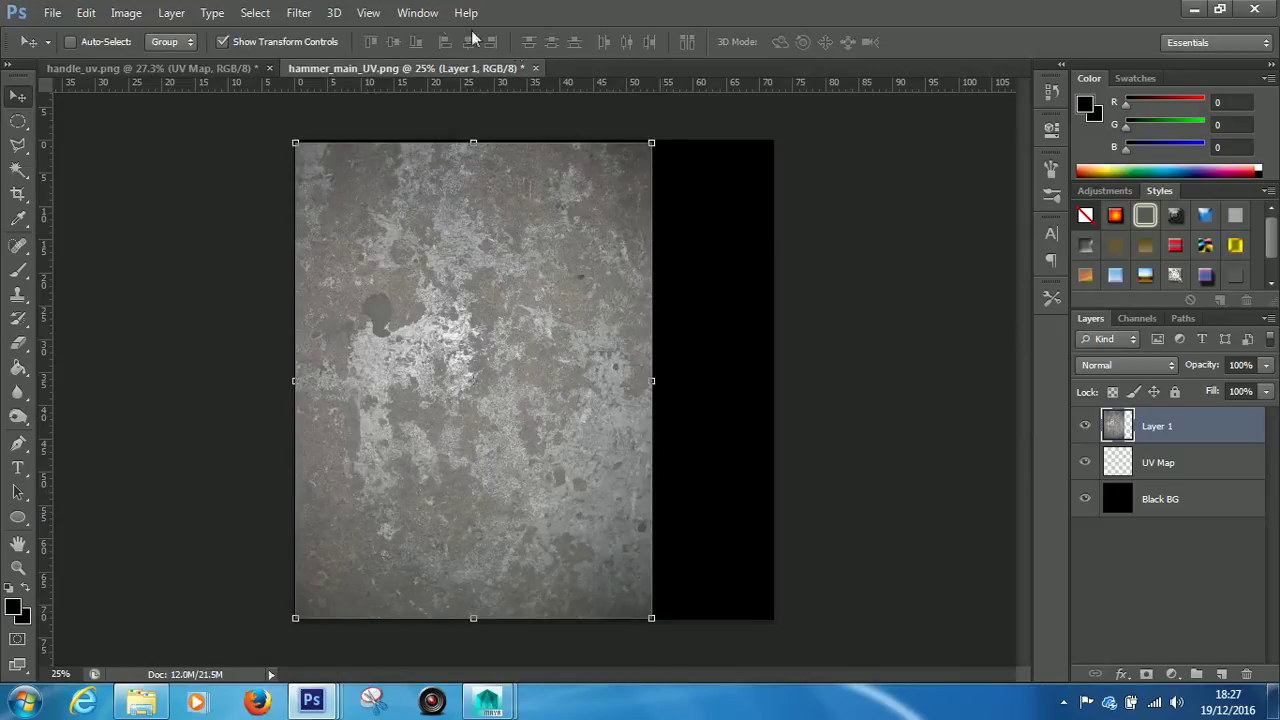
Place the UV Map layer above the worn metal layer, check the shells' coverage, and hide the UV Map layer.
{"action": "left_click_drag", "start_coordinate": [1148, 462], "coordinate": [1150, 424]}
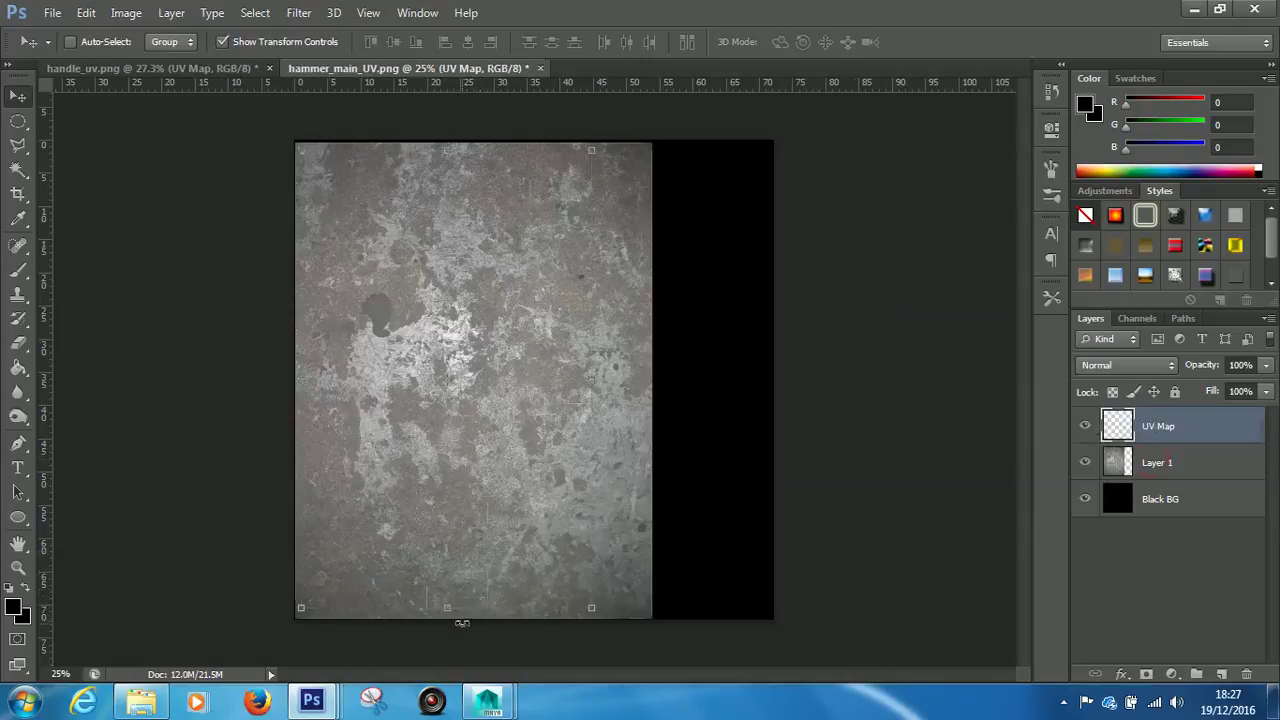
{"action": "scroll", "coordinate": [455, 602], "scroll_direction": "up", "scroll_amount": 5, "text": "alt"}
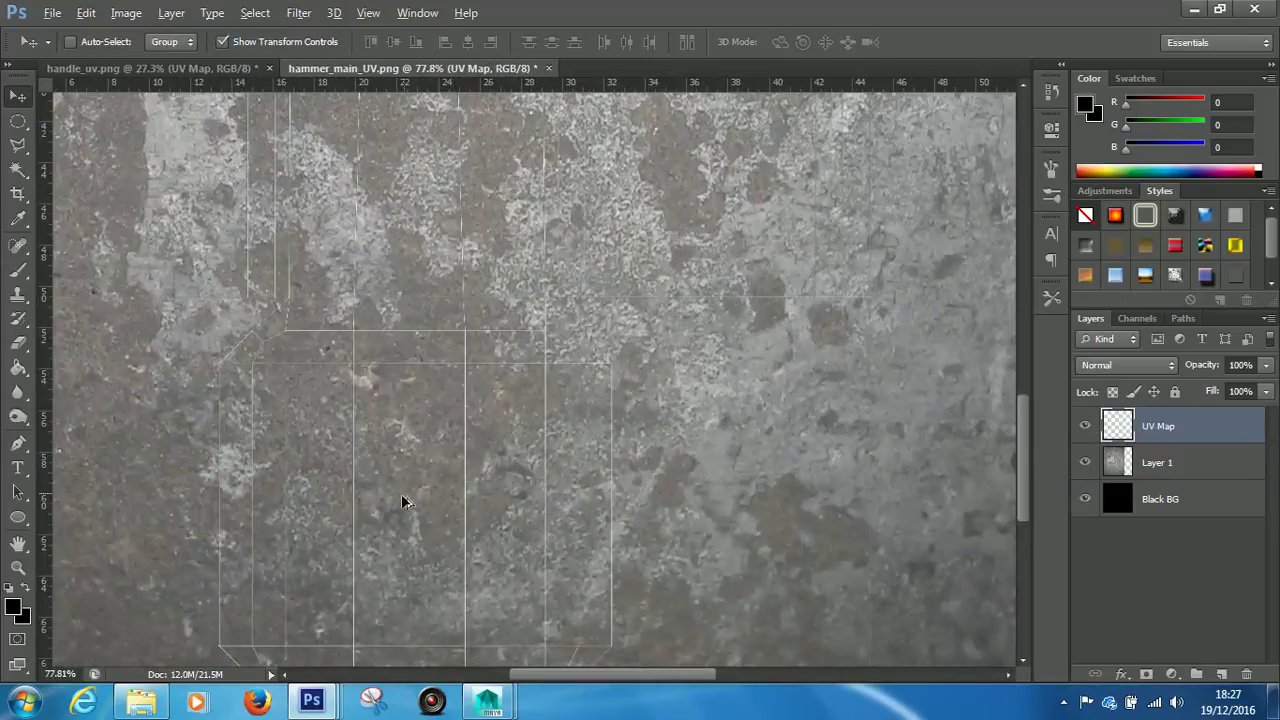
{"action": "left_click", "coordinate": [1086, 427]}
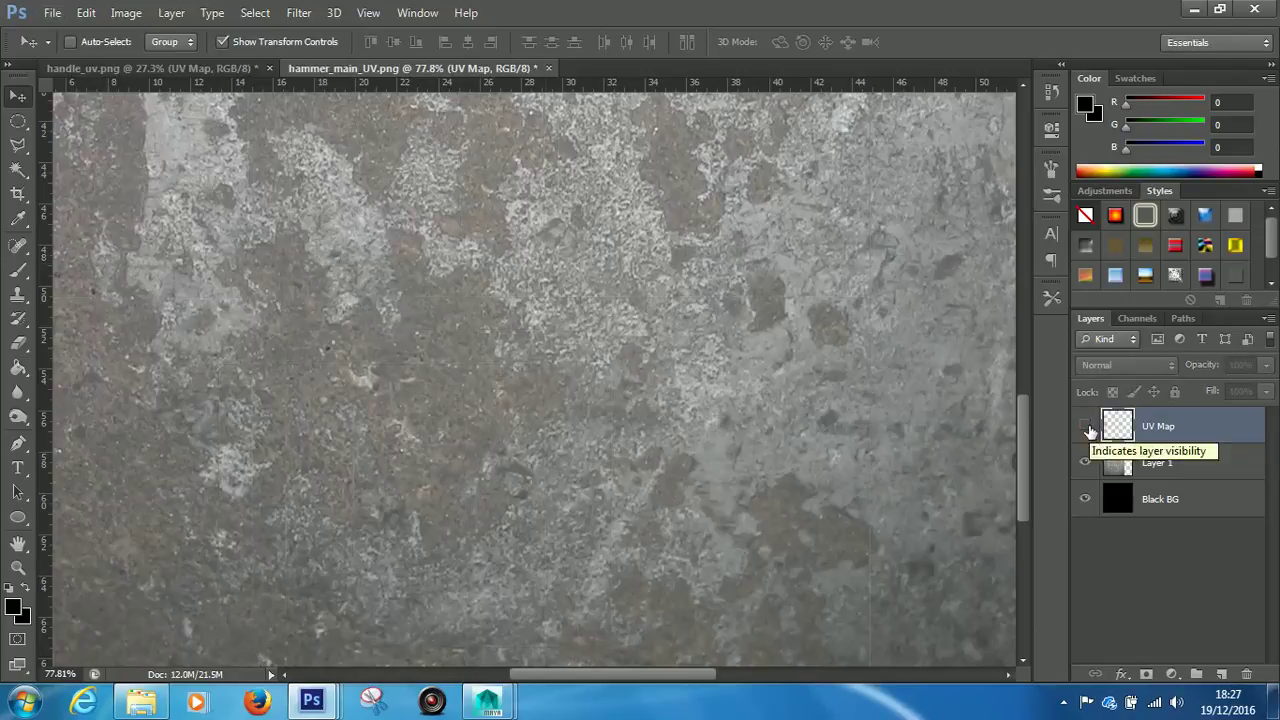
{"action": "scroll", "coordinate": [523, 422], "scroll_direction": "down", "scroll_amount": 1, "text": "alt"}
{"action": "scroll", "coordinate": [523, 422], "scroll_direction": "down", "scroll_amount": 10, "text": "alt"}
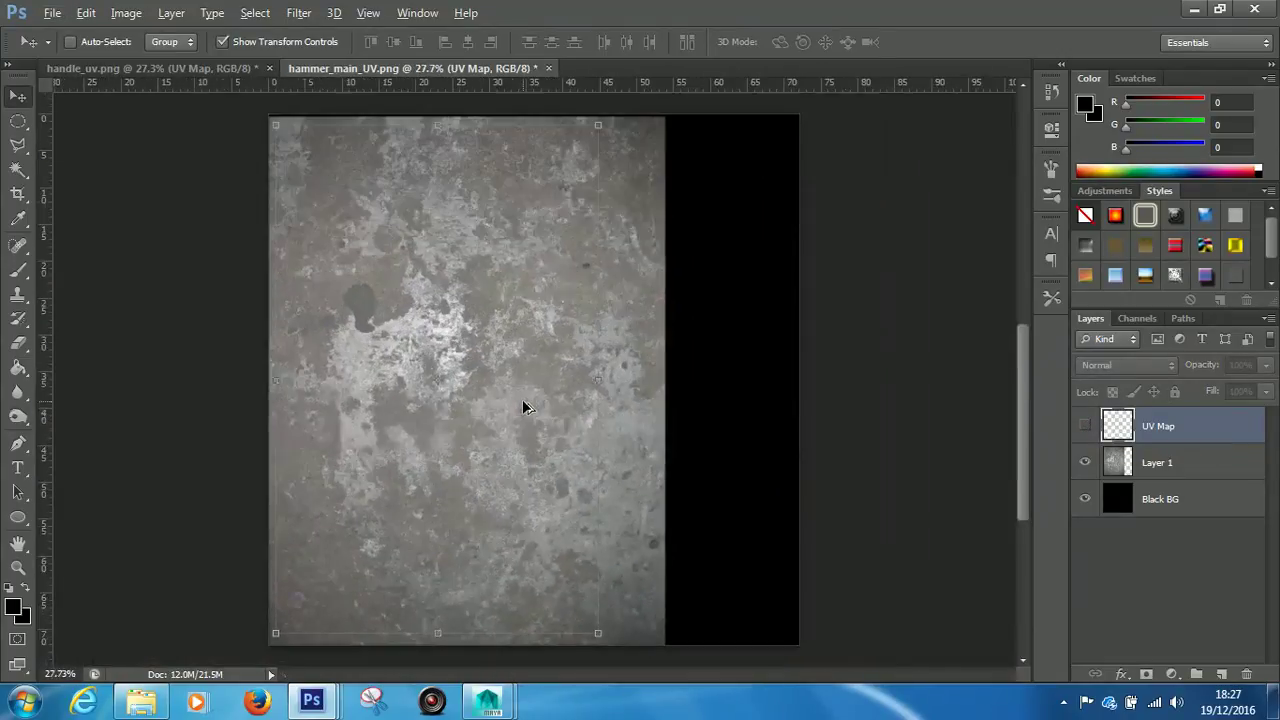
Start saving a copy of the document in Targa format, with the project's sourceimages folder as the destination.
{"action": "left_click", "coordinate": [52, 13]}
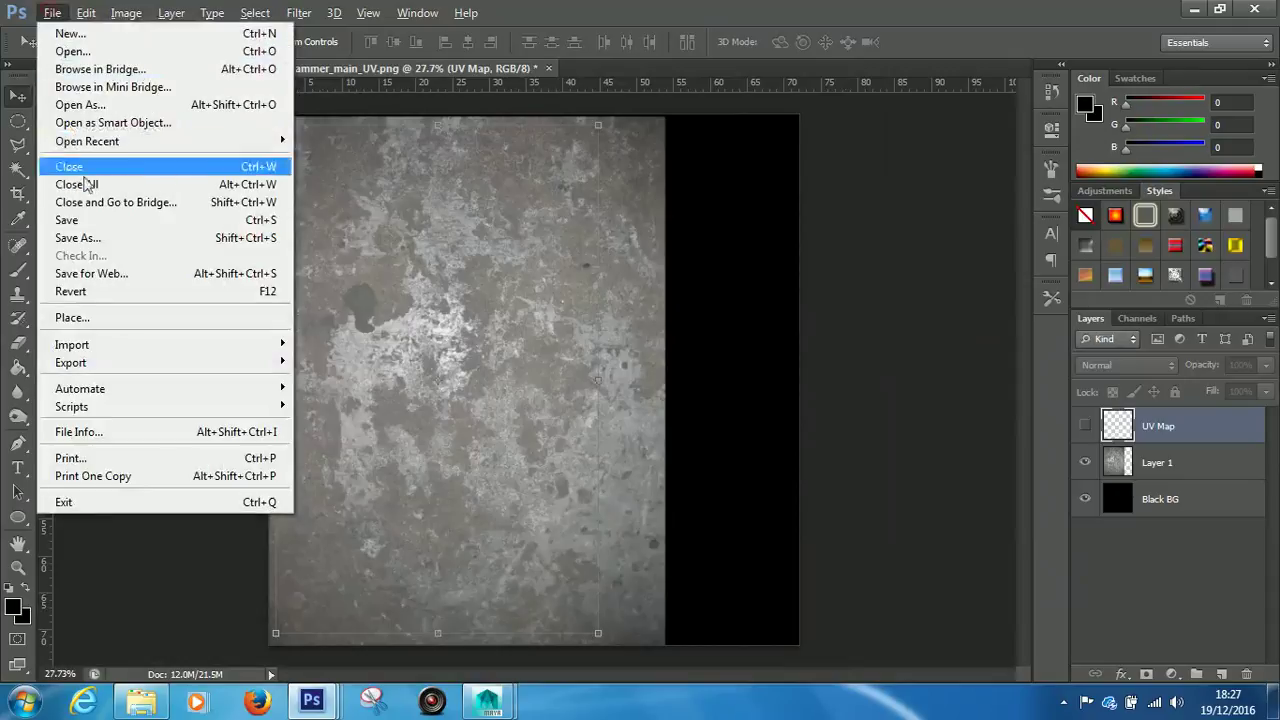
{"action": "left_click", "coordinate": [92, 237]}
{"action": "left_click", "coordinate": [627, 450]}
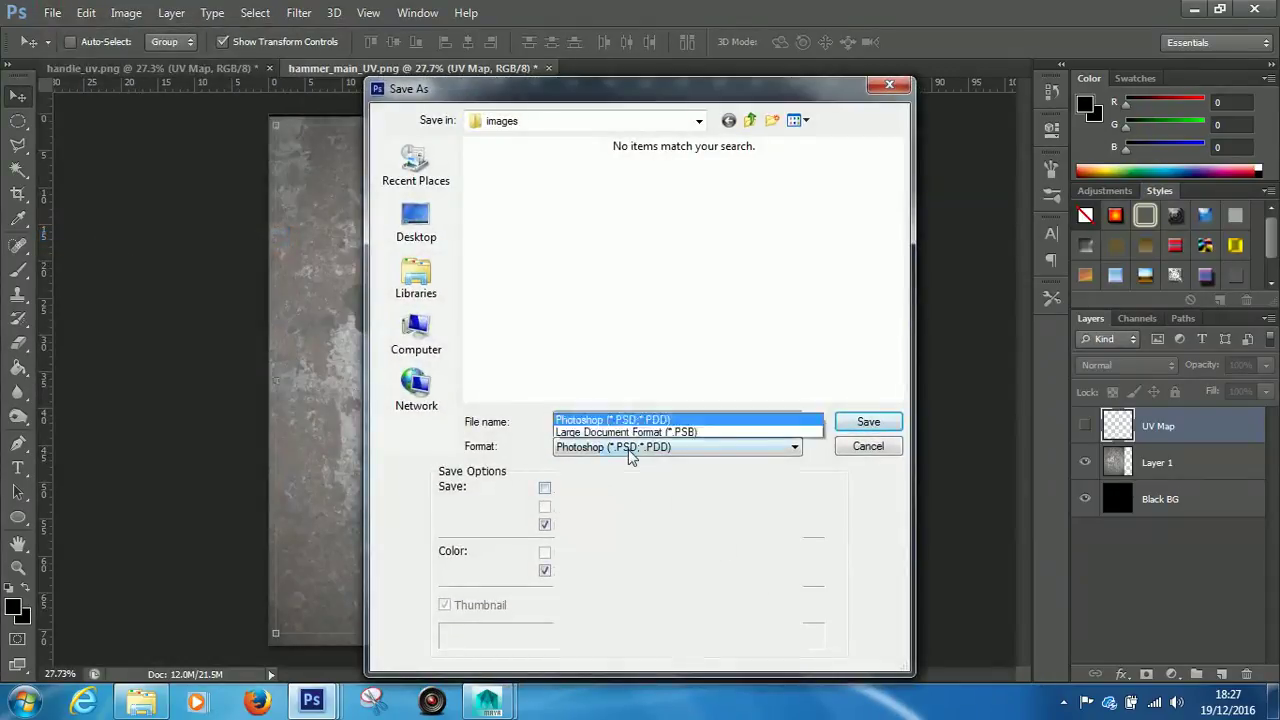
{"action": "left_click", "coordinate": [625, 417]}
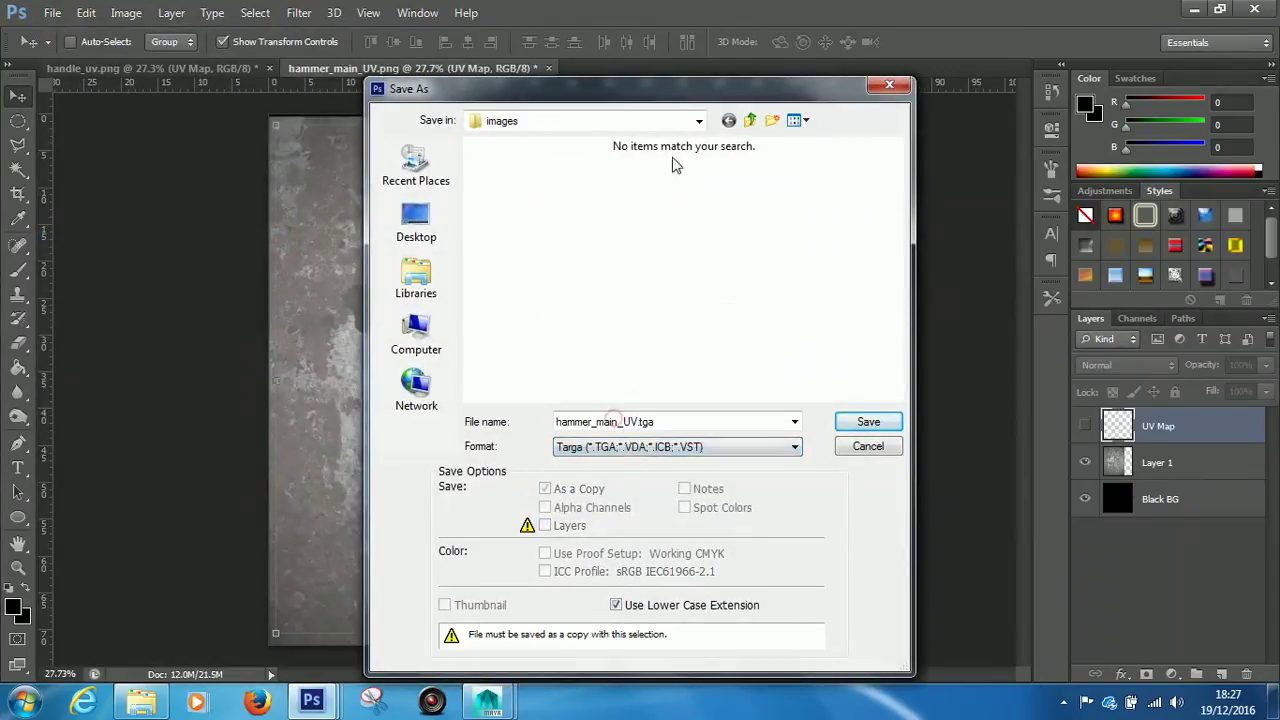
{"action": "left_click", "coordinate": [750, 120]}
{"action": "double_click", "coordinate": [541, 364]}
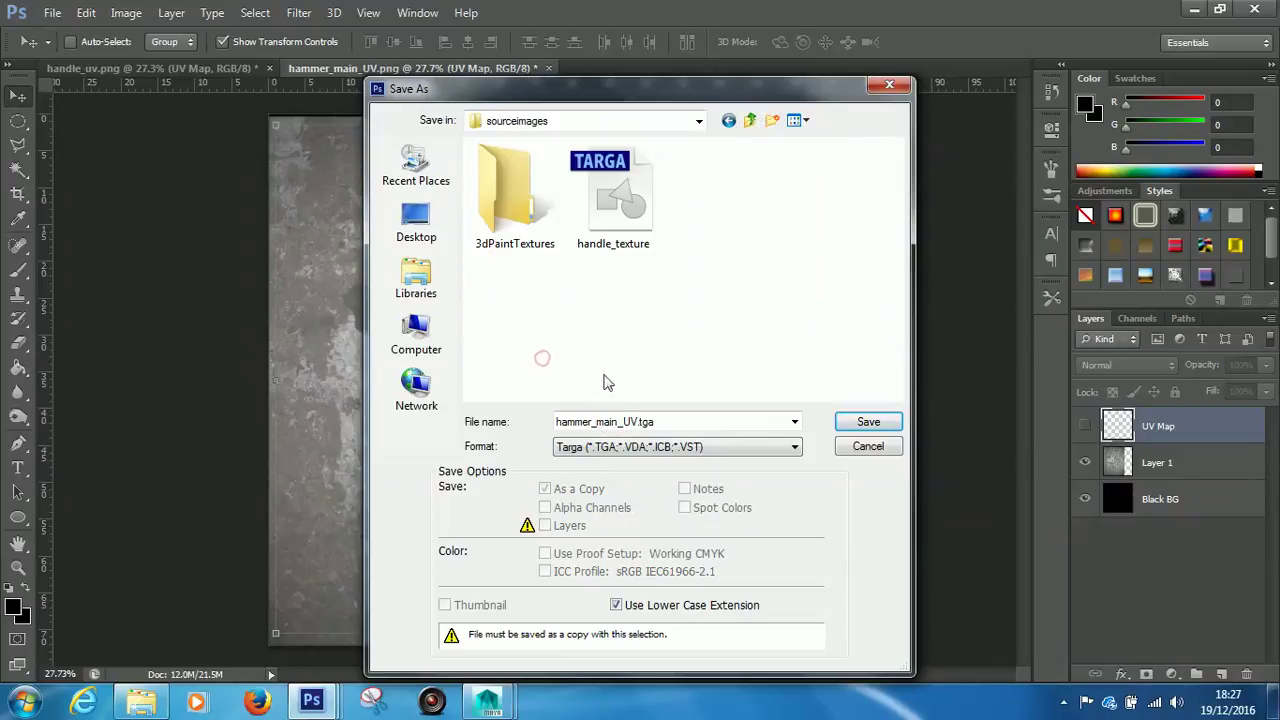
Name the Targa copy hammer_main_texture.tga and save it.
{"action": "left_click", "coordinate": [620, 421]}
{"action": "left_click", "coordinate": [624, 421]}
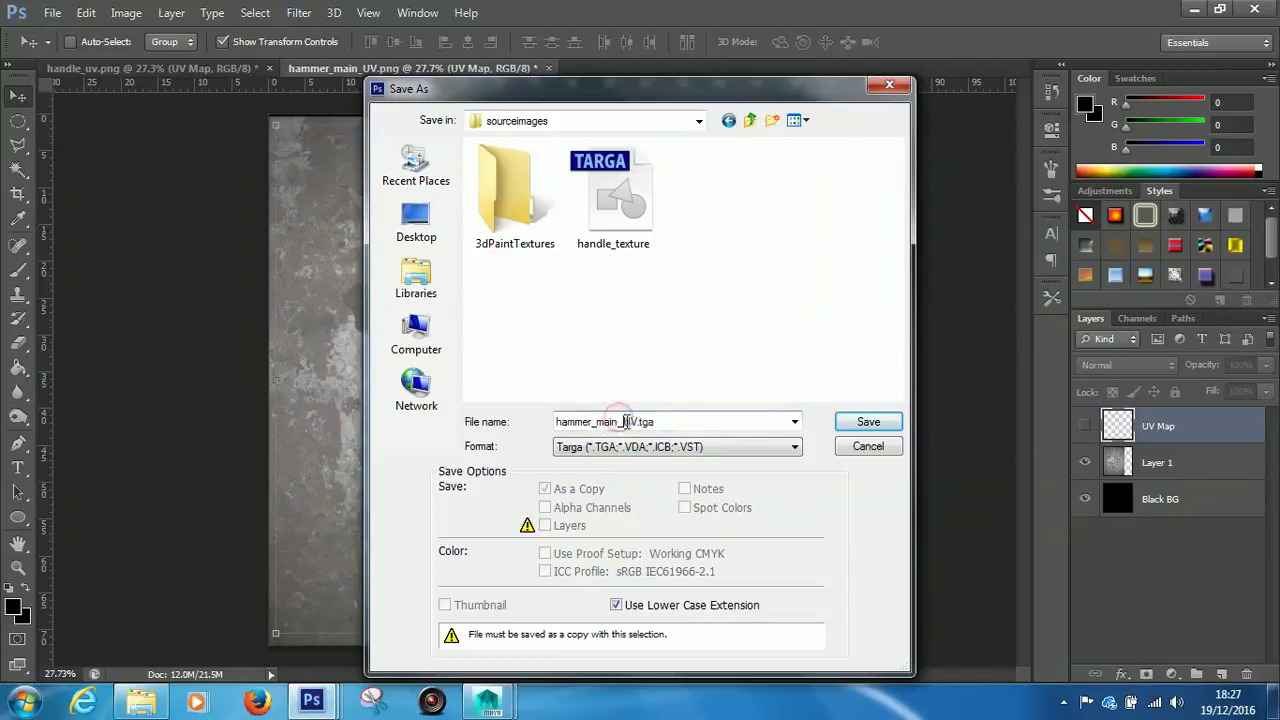
{"action": "key", "text": "Delete"}
{"action": "key", "text": "Delete"}
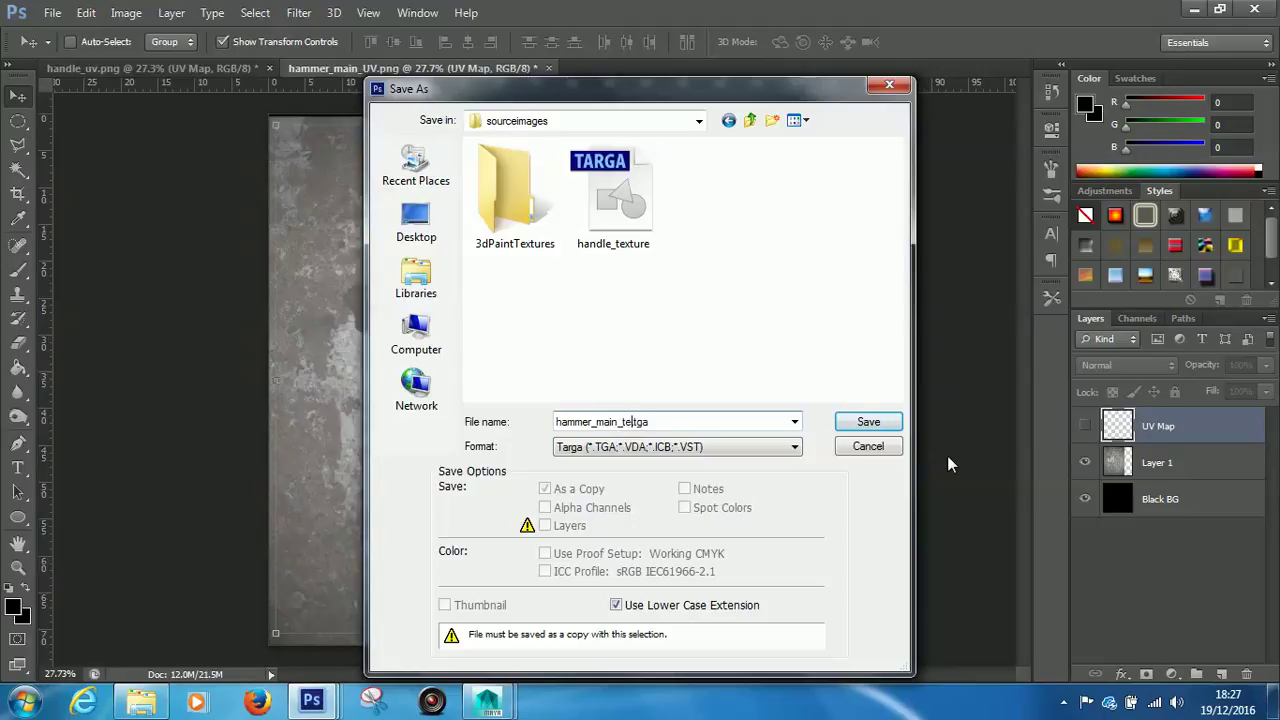
{"action": "left_click", "coordinate": [842, 423]}
{"action": "left_click", "coordinate": [684, 234]}
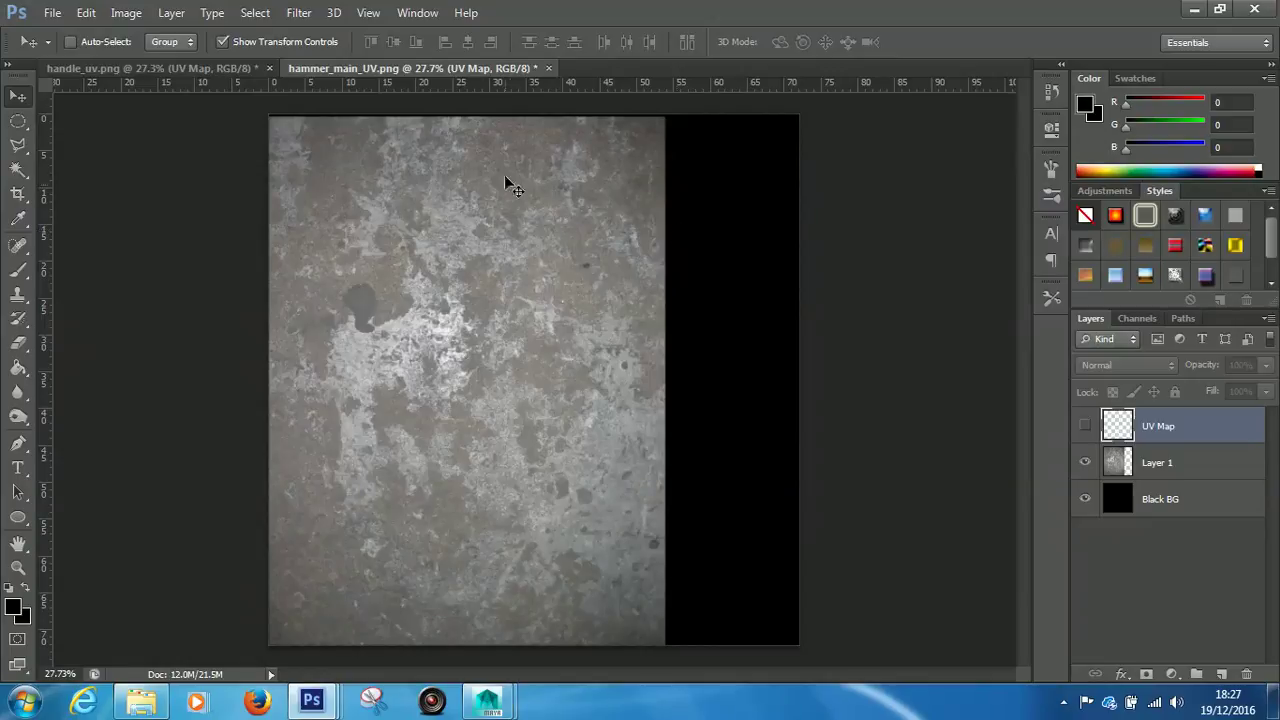
Switch to Maya and break the checker texture's connection to the color of the handle's lambert1 material.
{"action": "mouse_move", "coordinate": [487, 700]}
{"action": "left_click", "coordinate": [533, 628]}
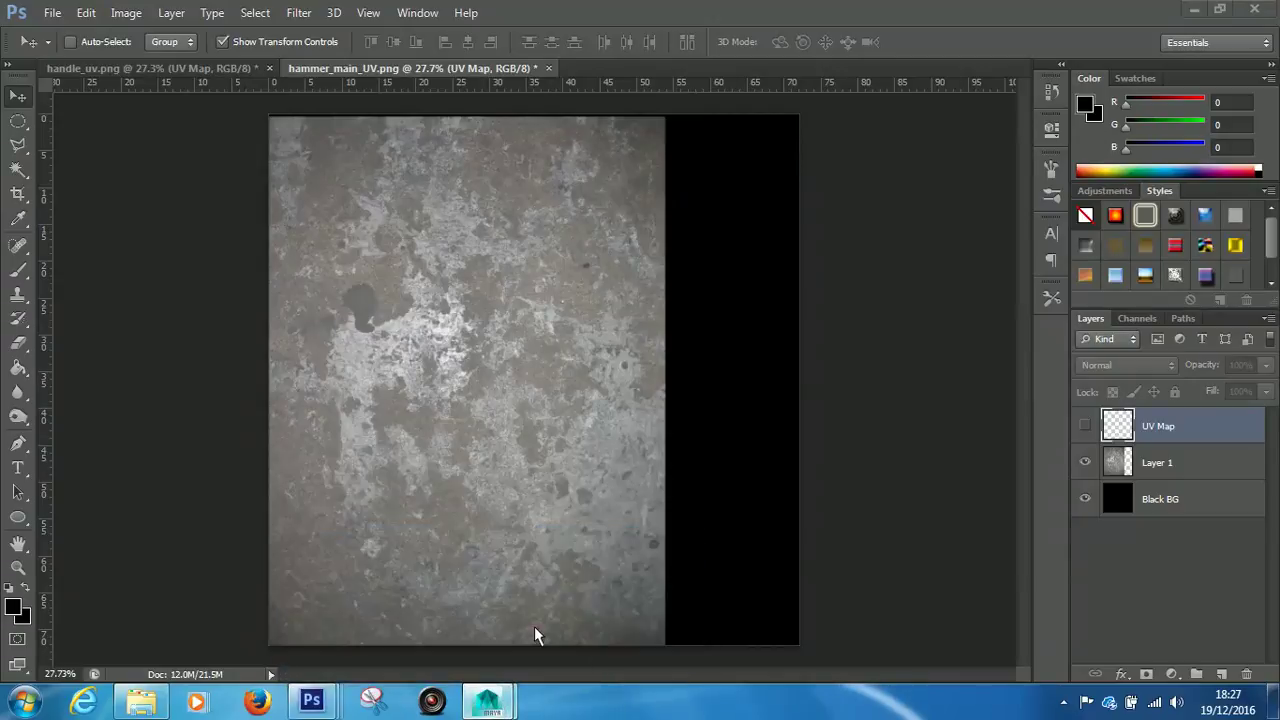
{"action": "left_click", "coordinate": [473, 415]}
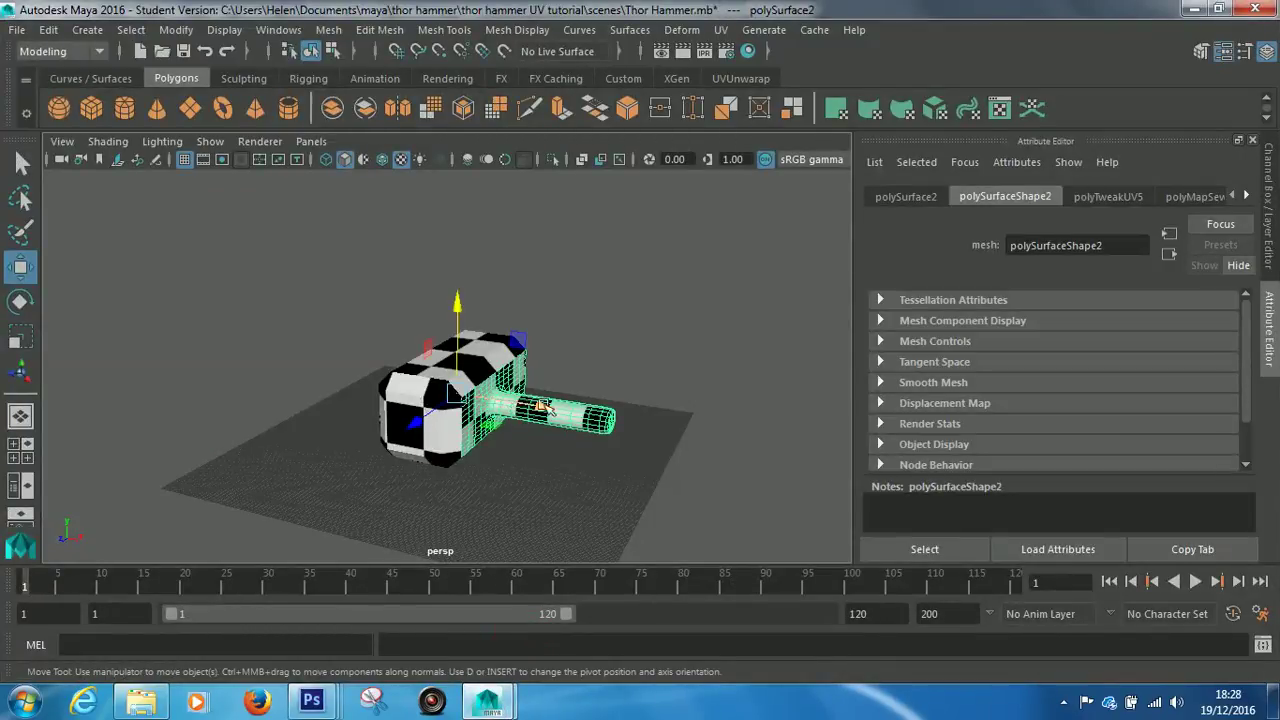
{"action": "right_click_drag", "start_coordinate": [567, 410], "coordinate": [574, 622]}
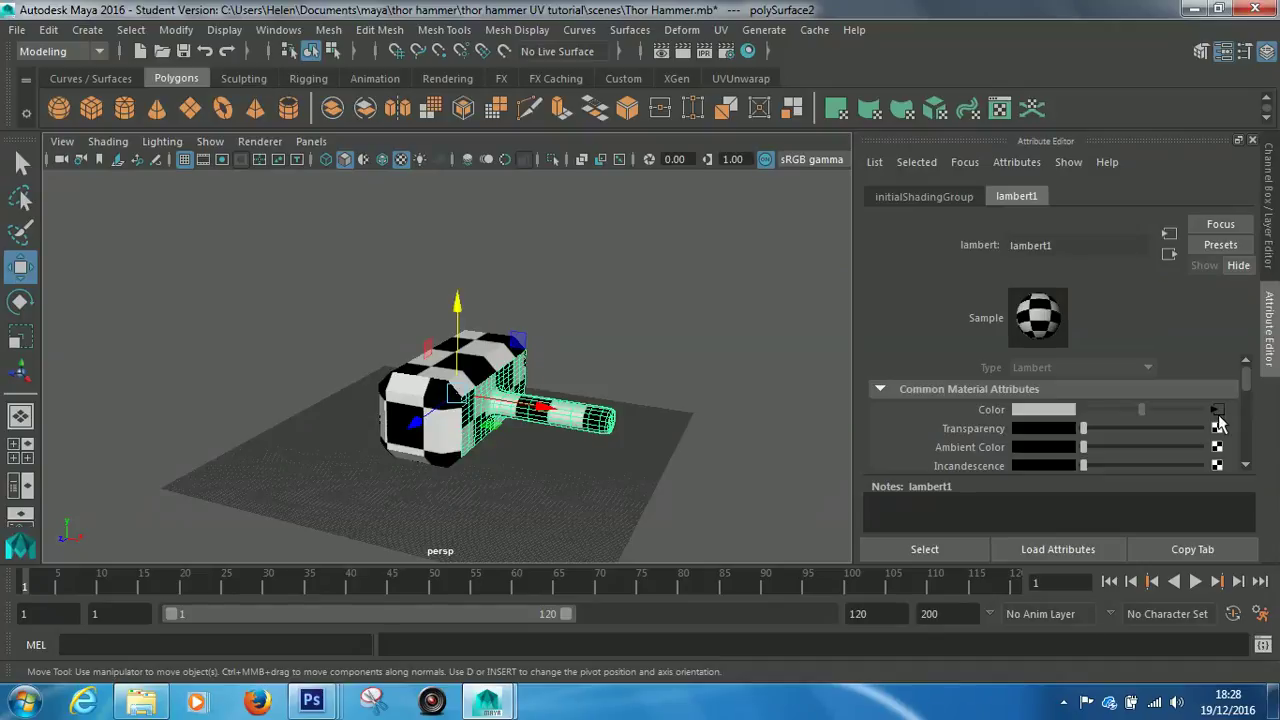
{"action": "right_click", "coordinate": [991, 414]}
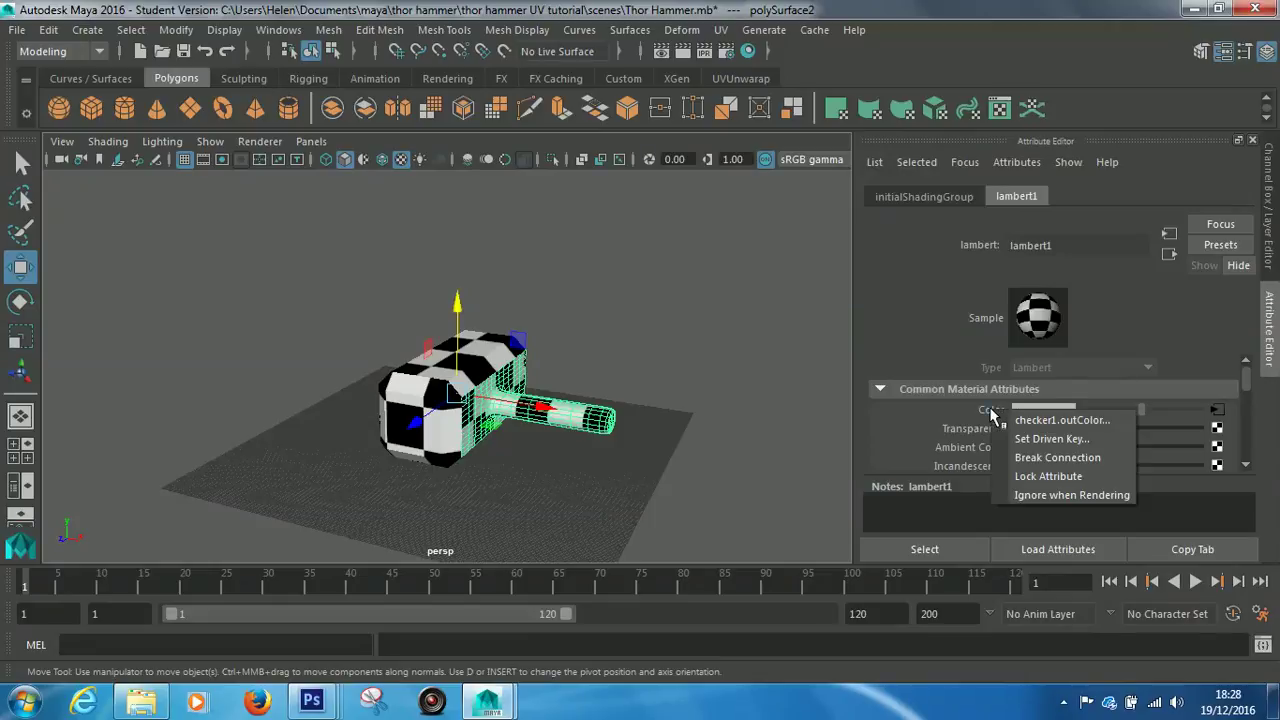
{"action": "left_click", "coordinate": [1034, 459]}
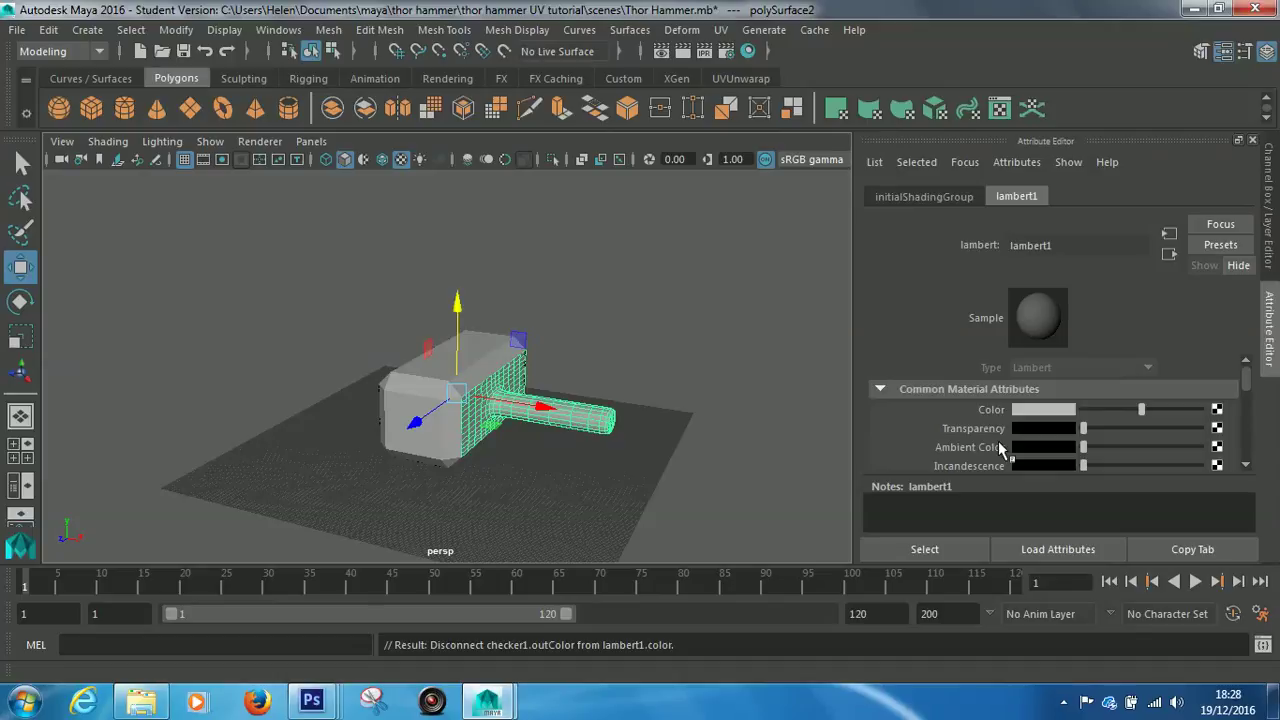
Connect a File texture to lambert1's color and load handle_texture.tga from sourceimages as its image.
{"action": "left_click", "coordinate": [1217, 410]}
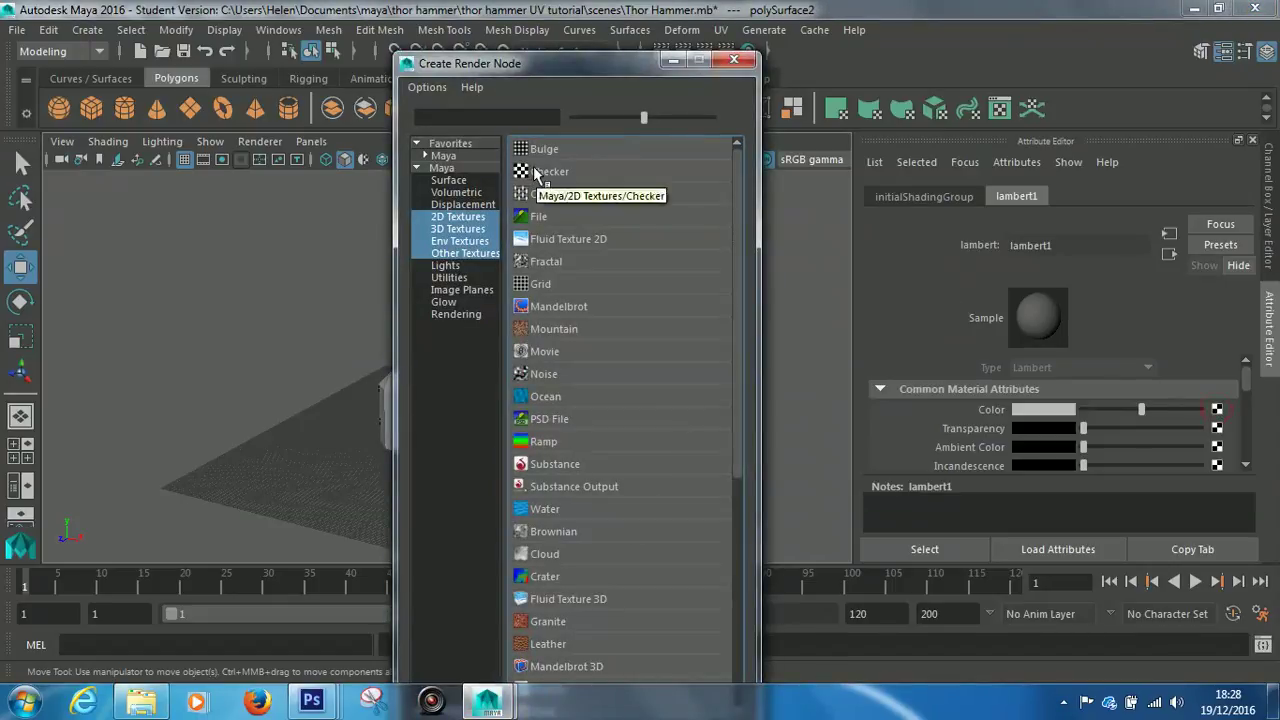
{"action": "left_click", "coordinate": [546, 212]}
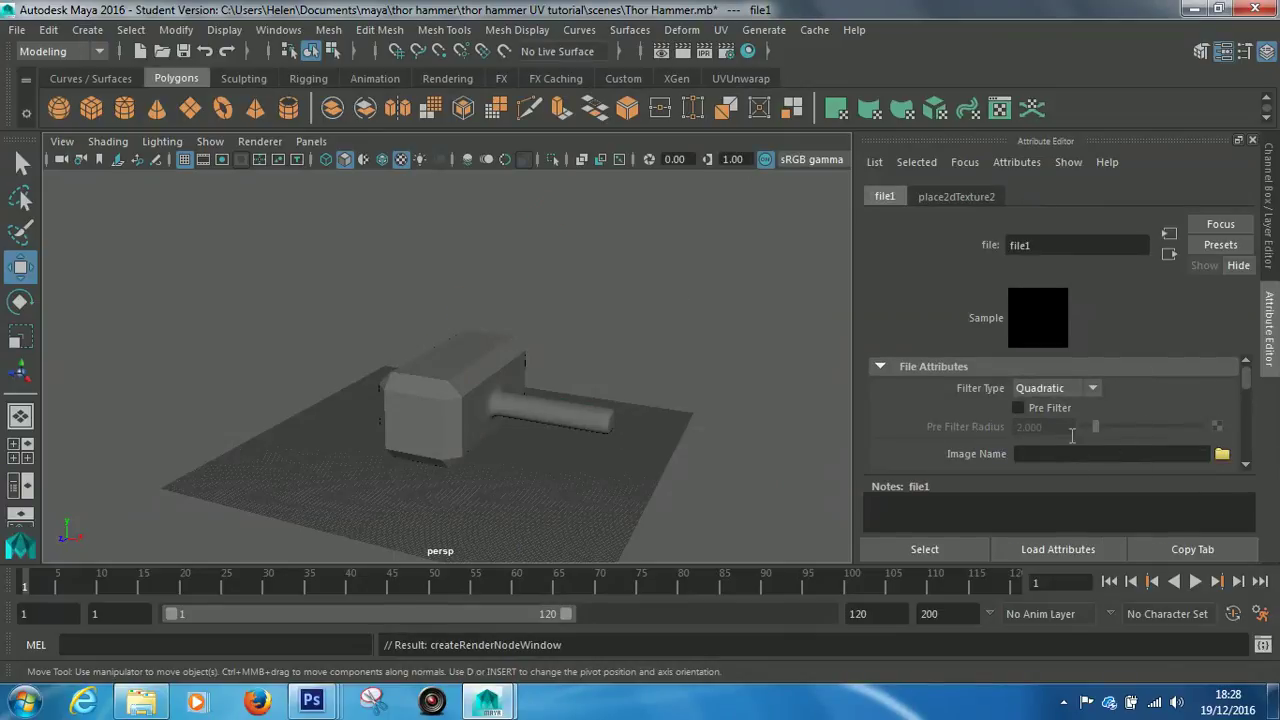
{"action": "scroll", "coordinate": [1150, 408], "scroll_direction": "down", "scroll_amount": 2}
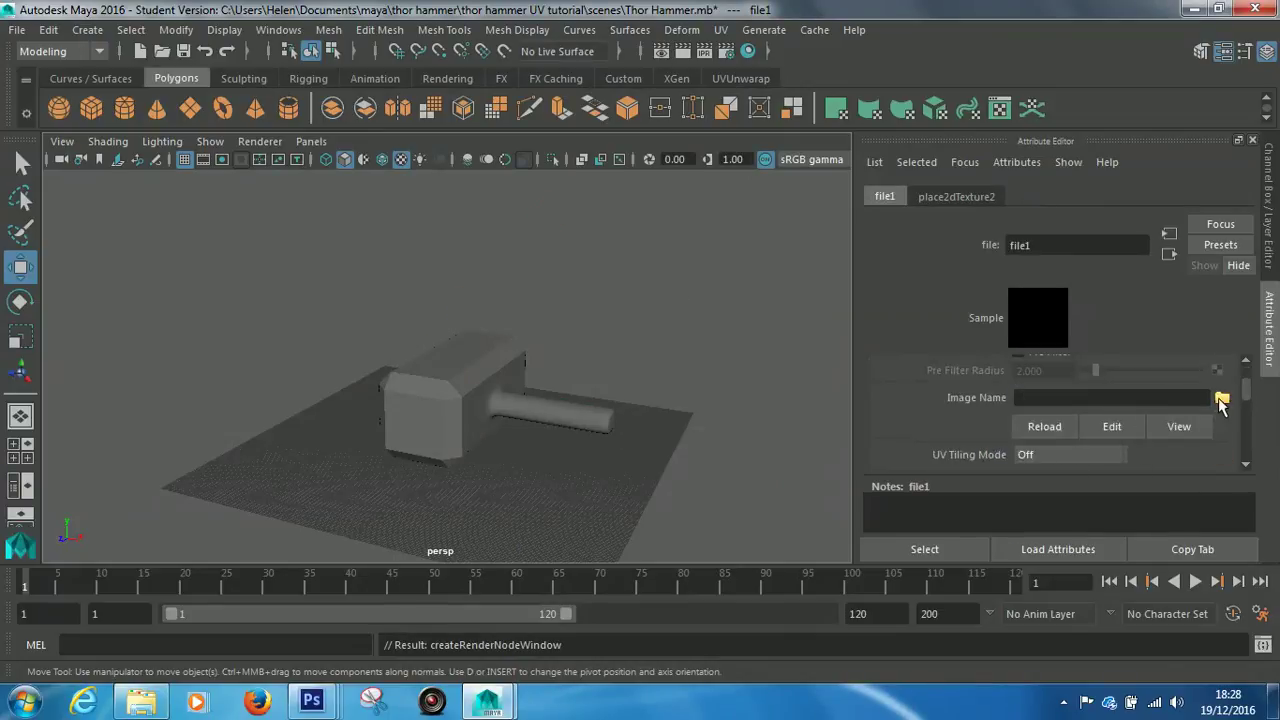
{"action": "left_click", "coordinate": [1221, 399]}
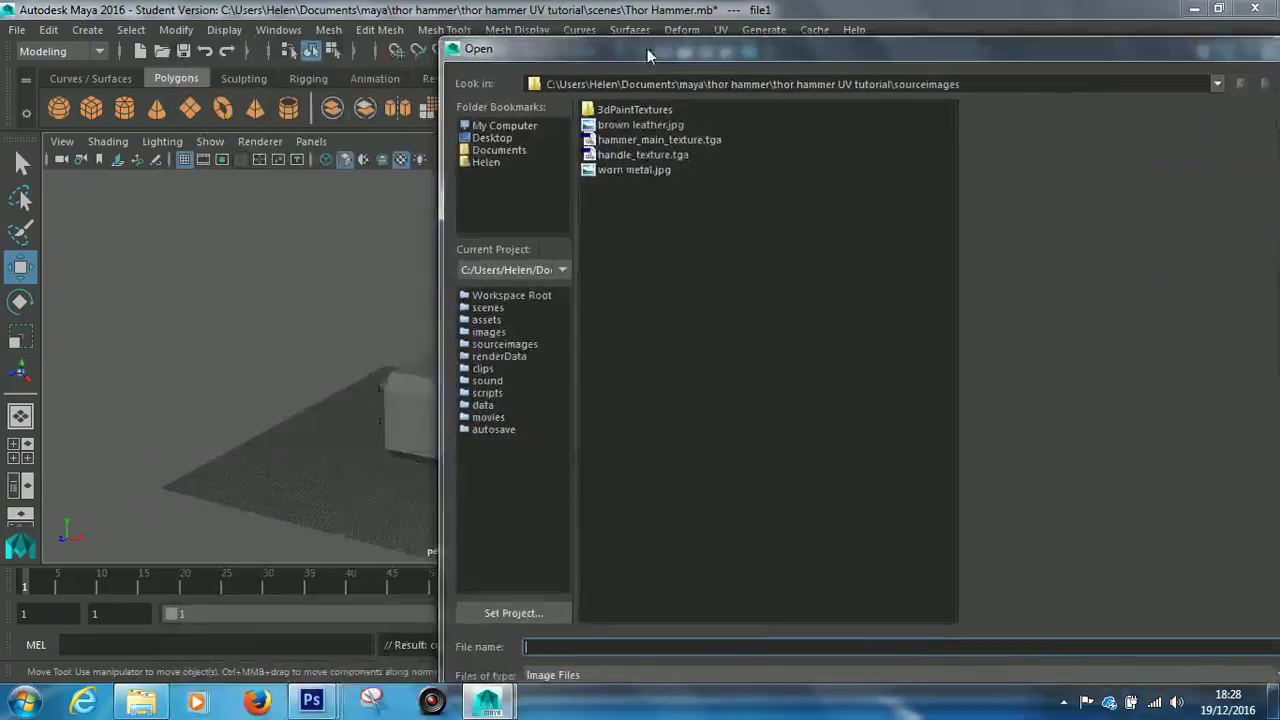
{"action": "left_click_drag", "start_coordinate": [647, 48], "coordinate": [242, 19]}
{"action": "left_click", "coordinate": [232, 120]}
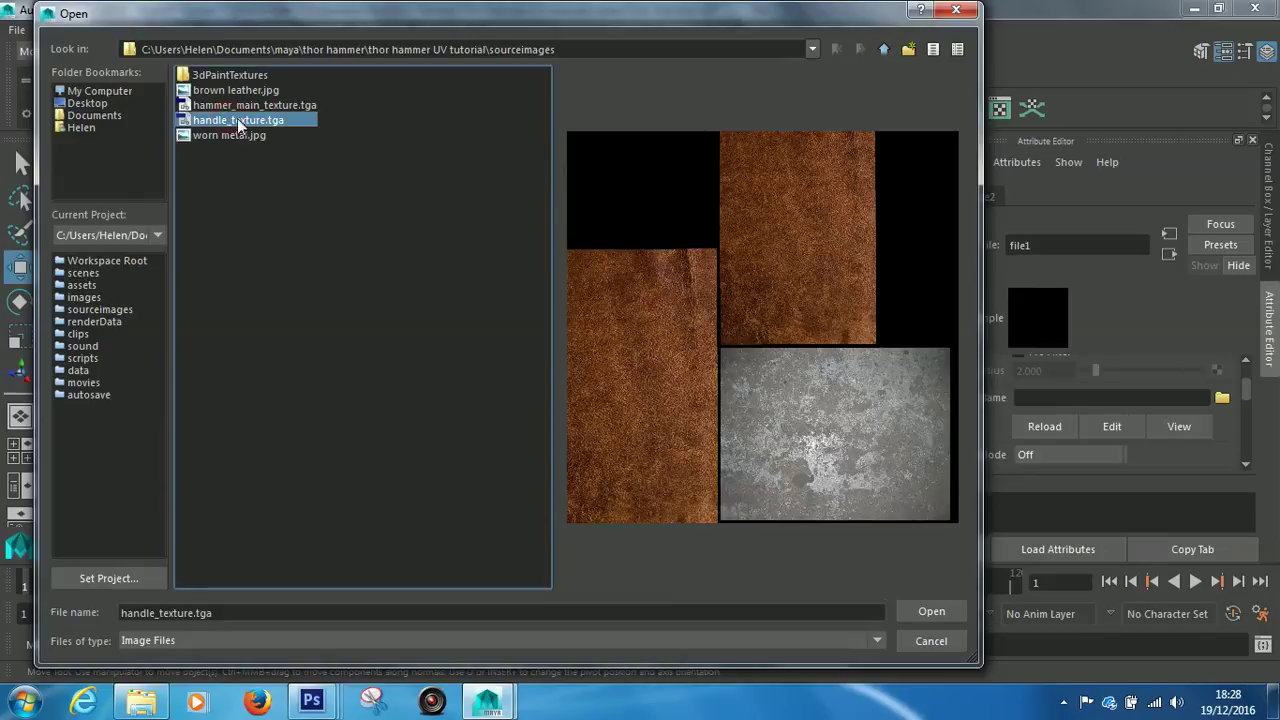
{"action": "left_click", "coordinate": [917, 606]}
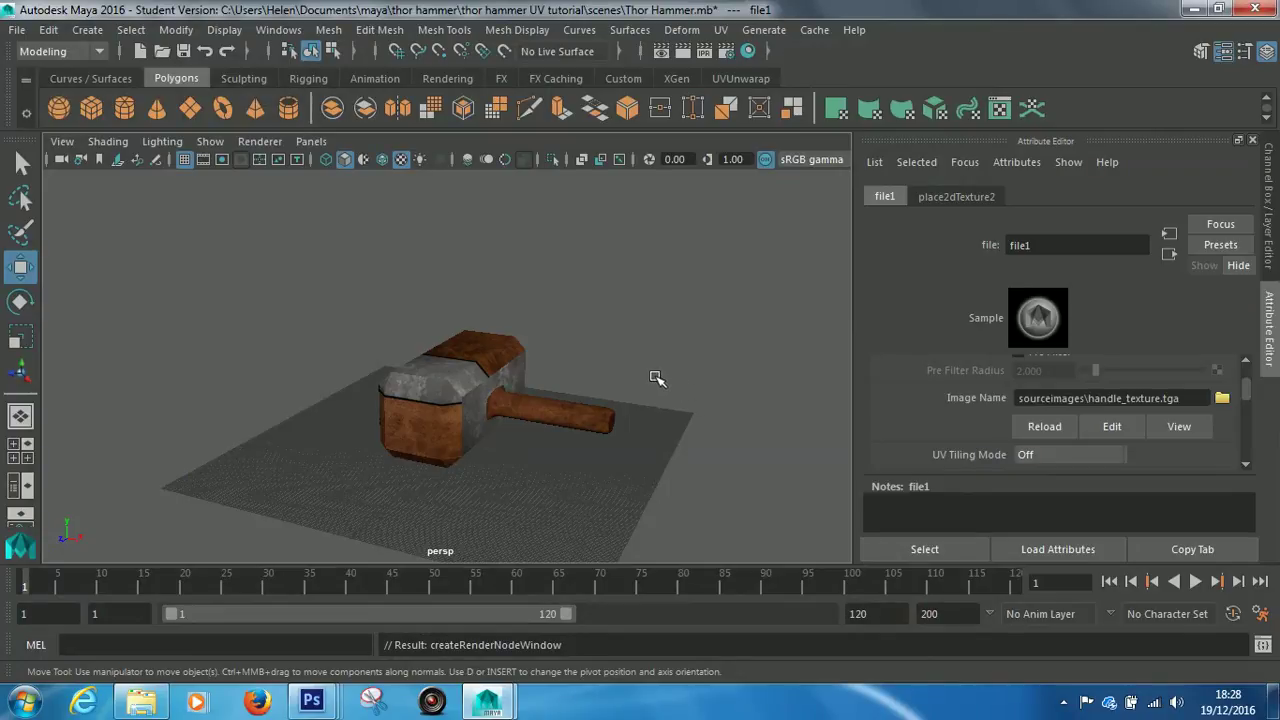
Examine the textured hammer up close, selecting the head and handle pieces and viewing the handle's material attributes.
{"action": "left_click_drag", "start_coordinate": [645, 357], "coordinate": [630, 355], "text": "alt"}
{"action": "scroll", "coordinate": [630, 355], "scroll_direction": "up", "scroll_amount": 3}
{"action": "left_click", "coordinate": [555, 425]}
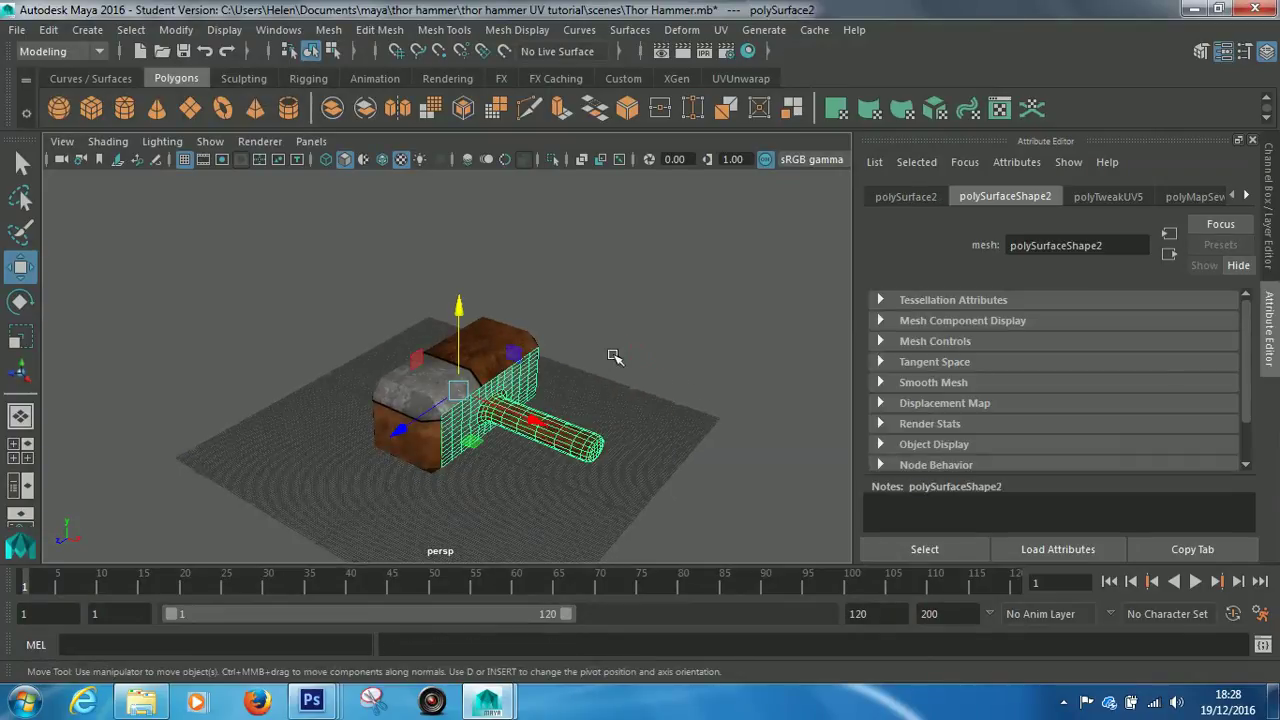
{"action": "right_click_drag", "start_coordinate": [614, 357], "coordinate": [752, 460], "text": "alt"}
{"action": "left_click_drag", "start_coordinate": [752, 460], "coordinate": [727, 314], "text": "alt"}
{"action": "left_click", "coordinate": [700, 330]}
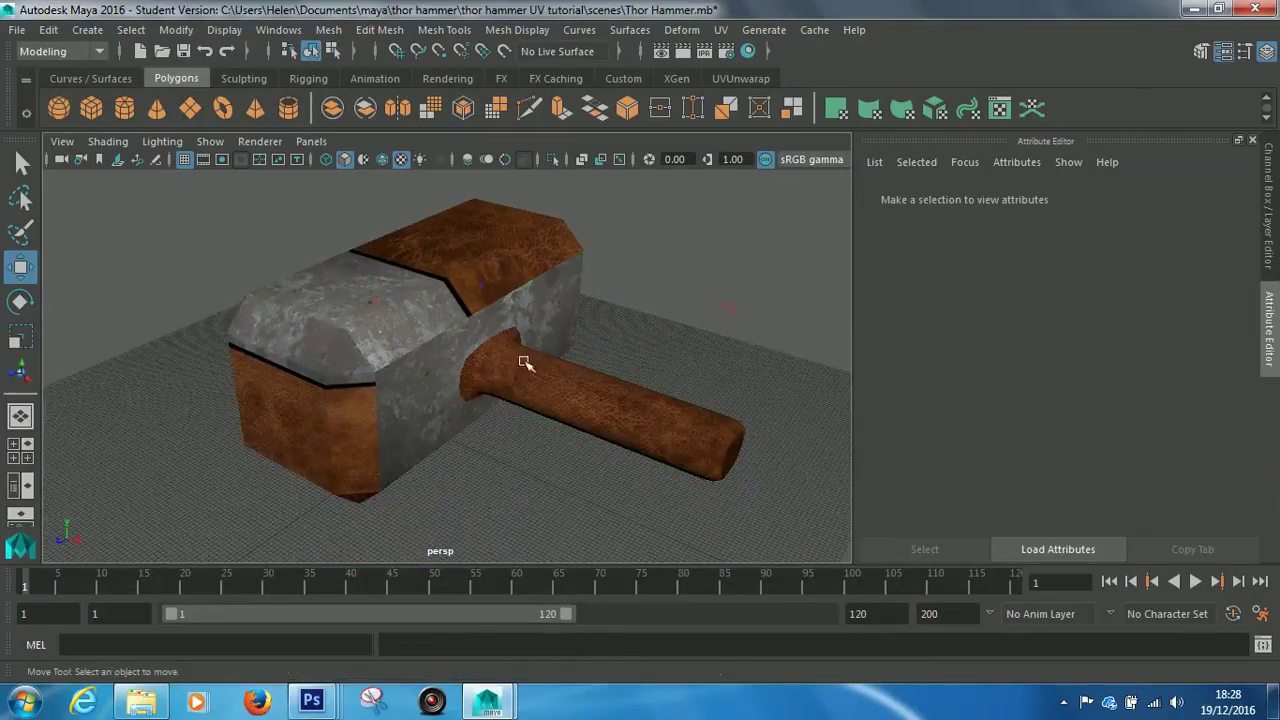
{"action": "left_click", "coordinate": [400, 294]}
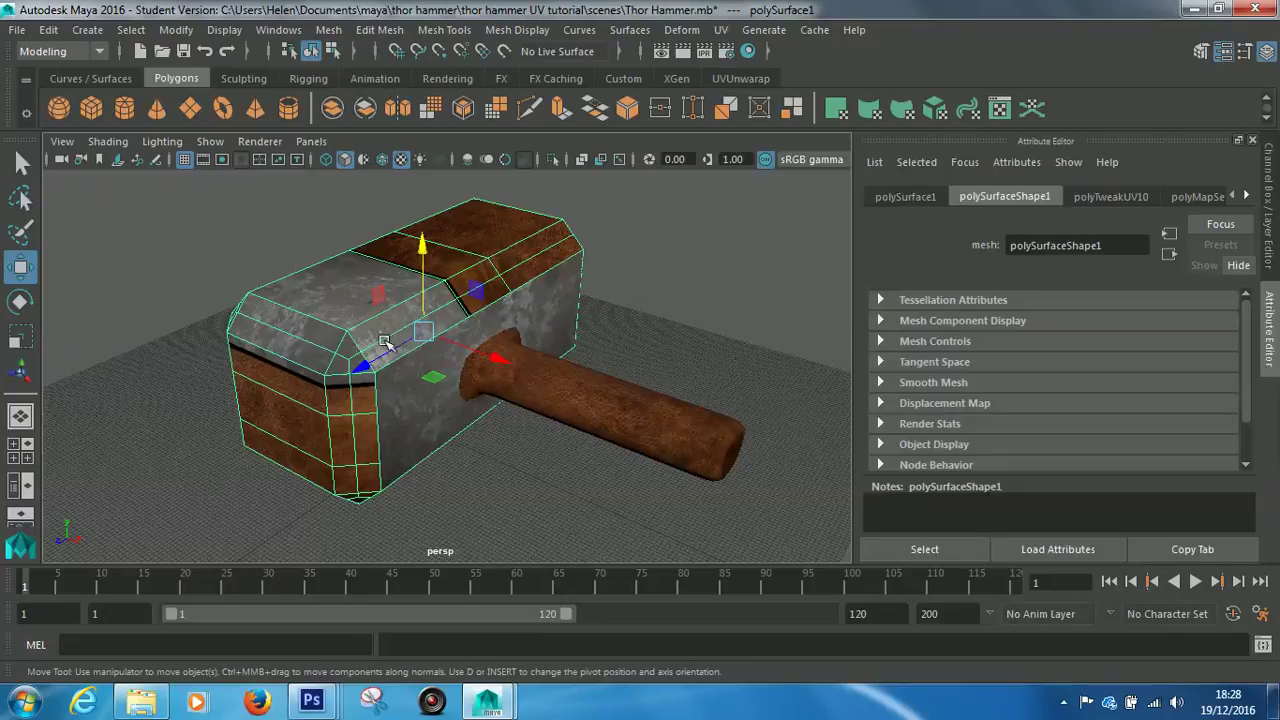
{"action": "left_click", "coordinate": [420, 390]}
{"action": "left_click", "coordinate": [305, 345]}
{"action": "left_click", "coordinate": [617, 397]}
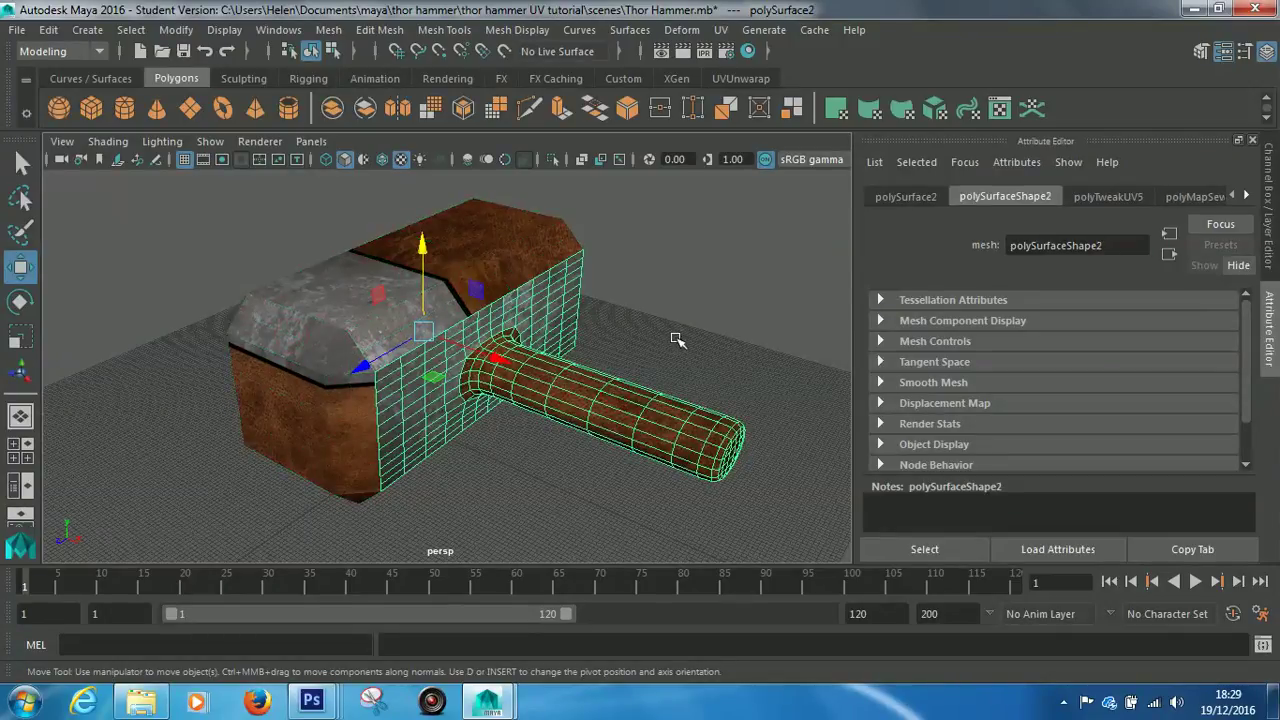
{"action": "right_click_drag", "start_coordinate": [634, 423], "coordinate": [643, 616]}
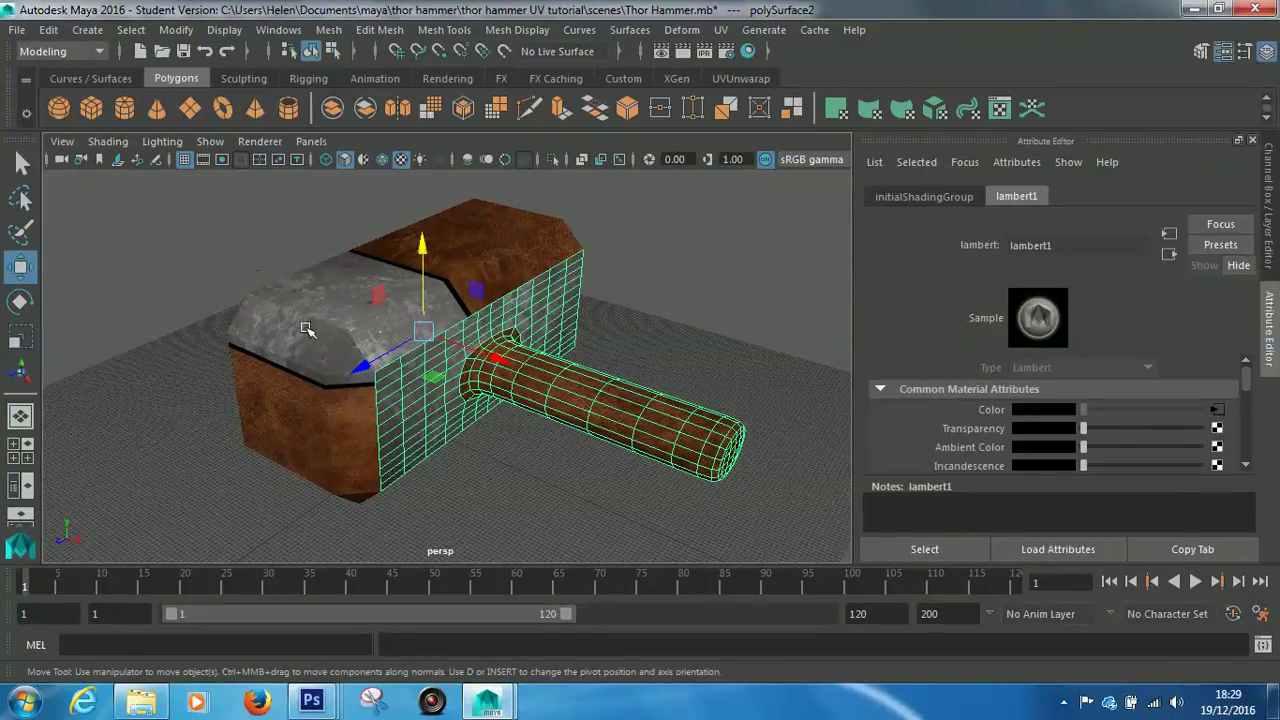
{"action": "left_click", "coordinate": [674, 304]}
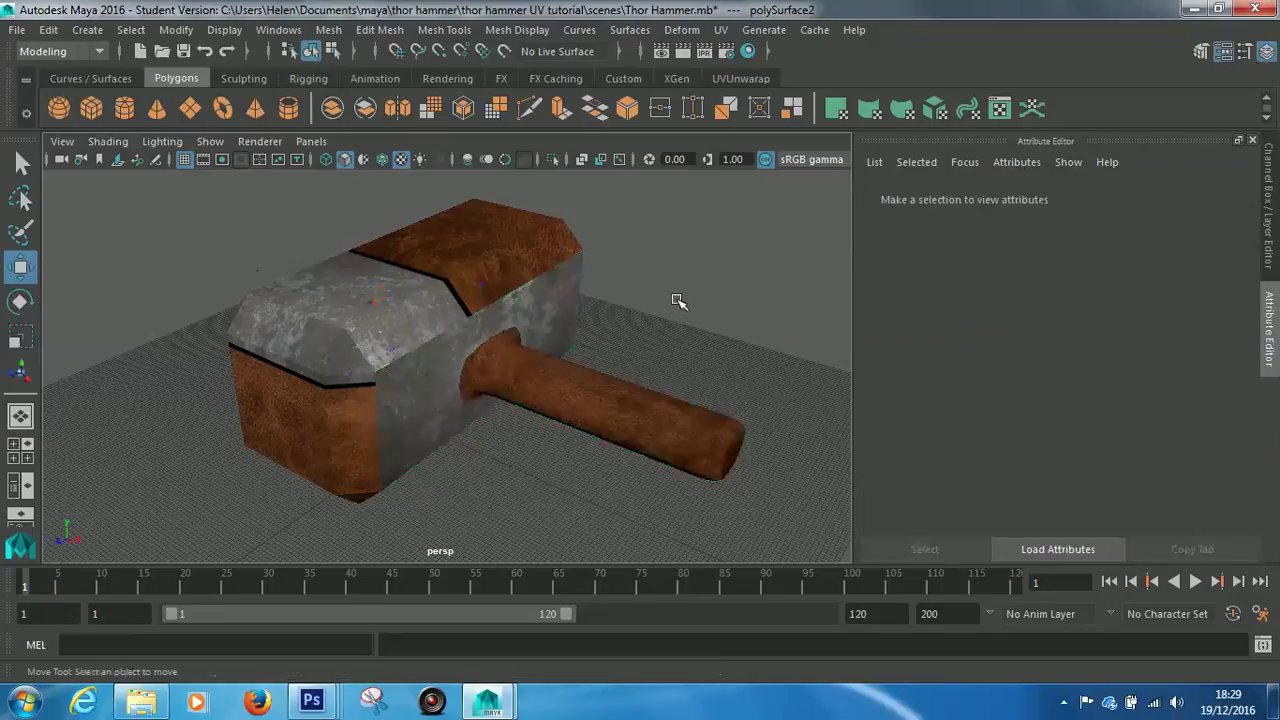
Assign a new Lambert material to the main hammer head.
{"action": "left_click", "coordinate": [390, 309]}
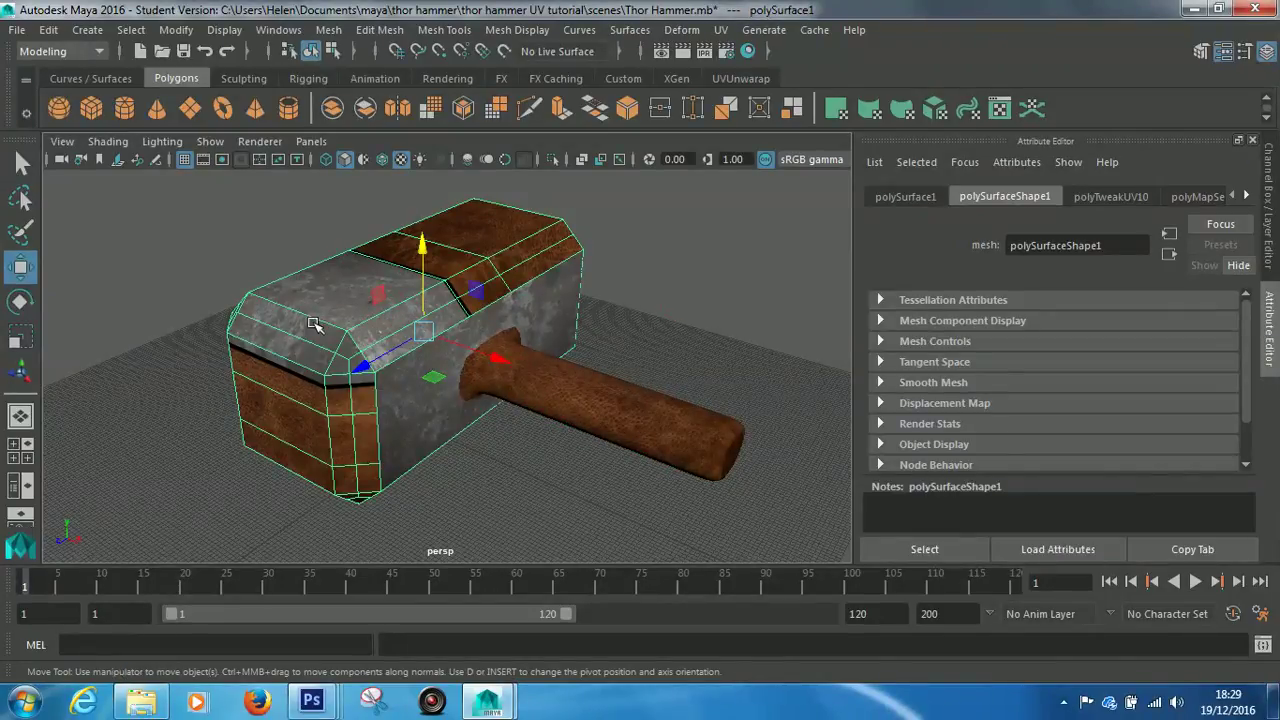
{"action": "right_click_drag", "start_coordinate": [313, 325], "coordinate": [343, 645]}
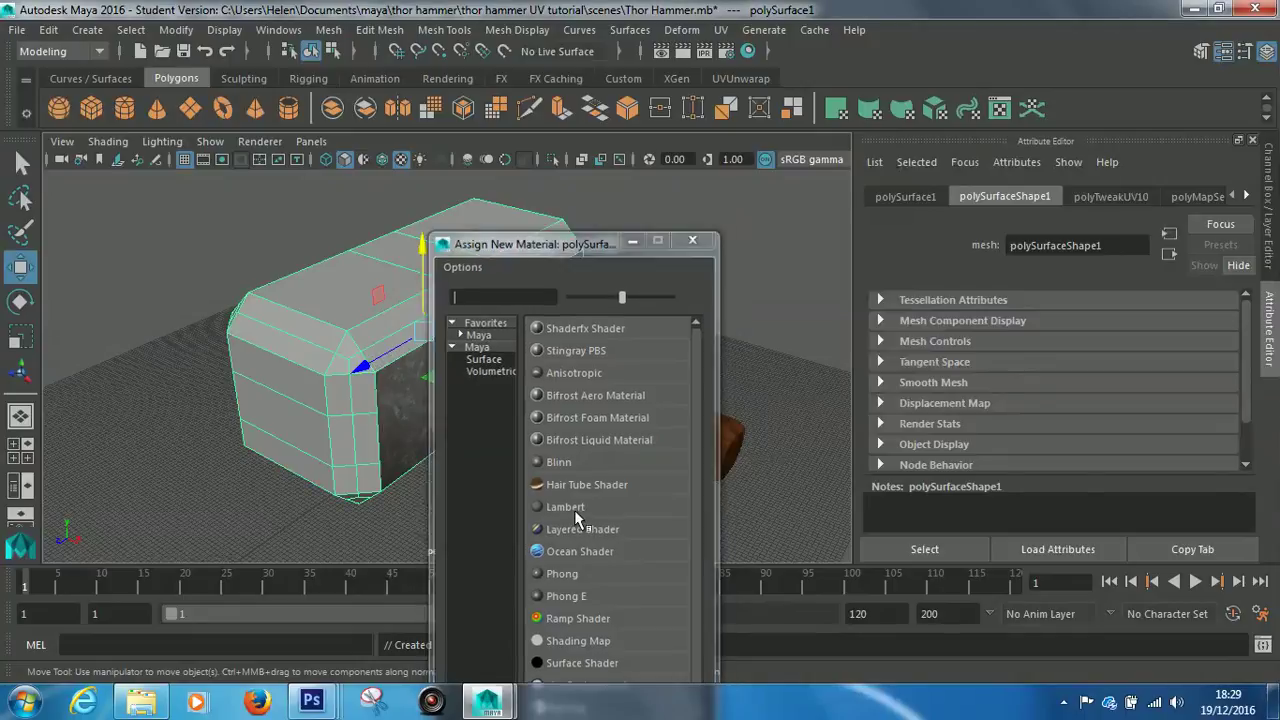
{"action": "left_click", "coordinate": [575, 510]}
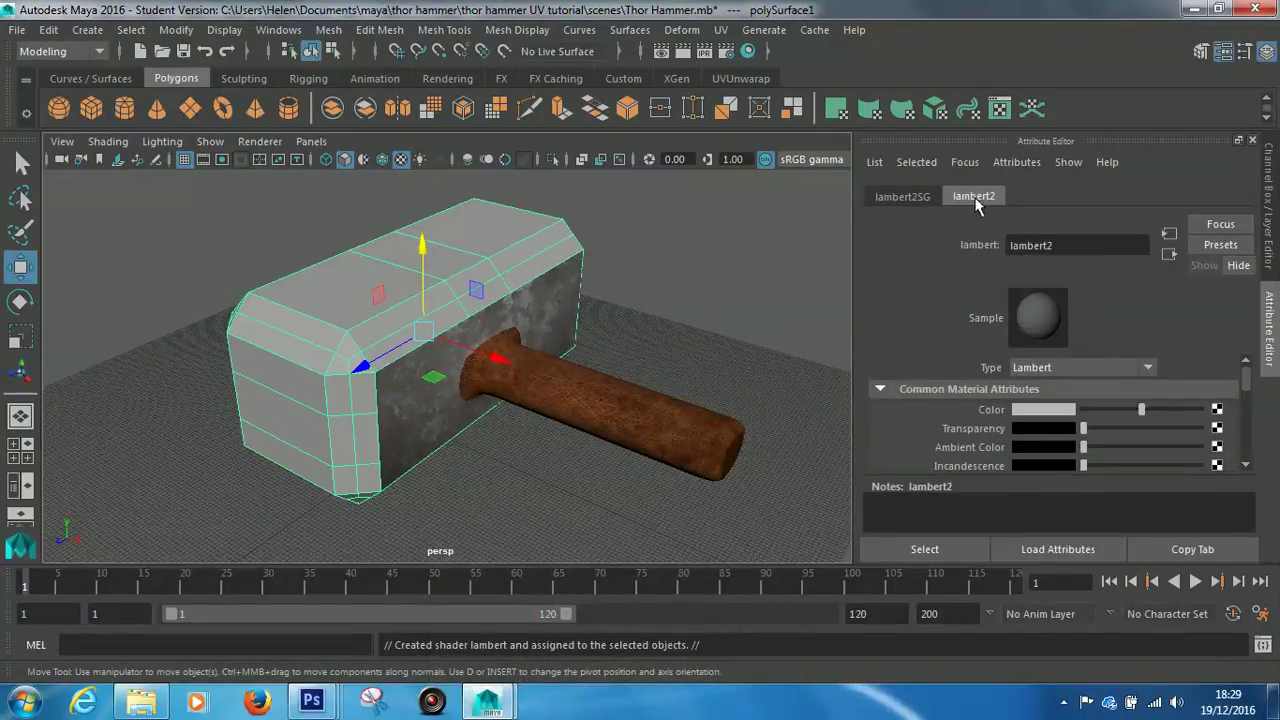
Compare the material attributes of the handle with those of the main hammer head.
{"action": "left_click", "coordinate": [620, 380]}
{"action": "right_click_drag", "start_coordinate": [570, 395], "coordinate": [598, 615]}
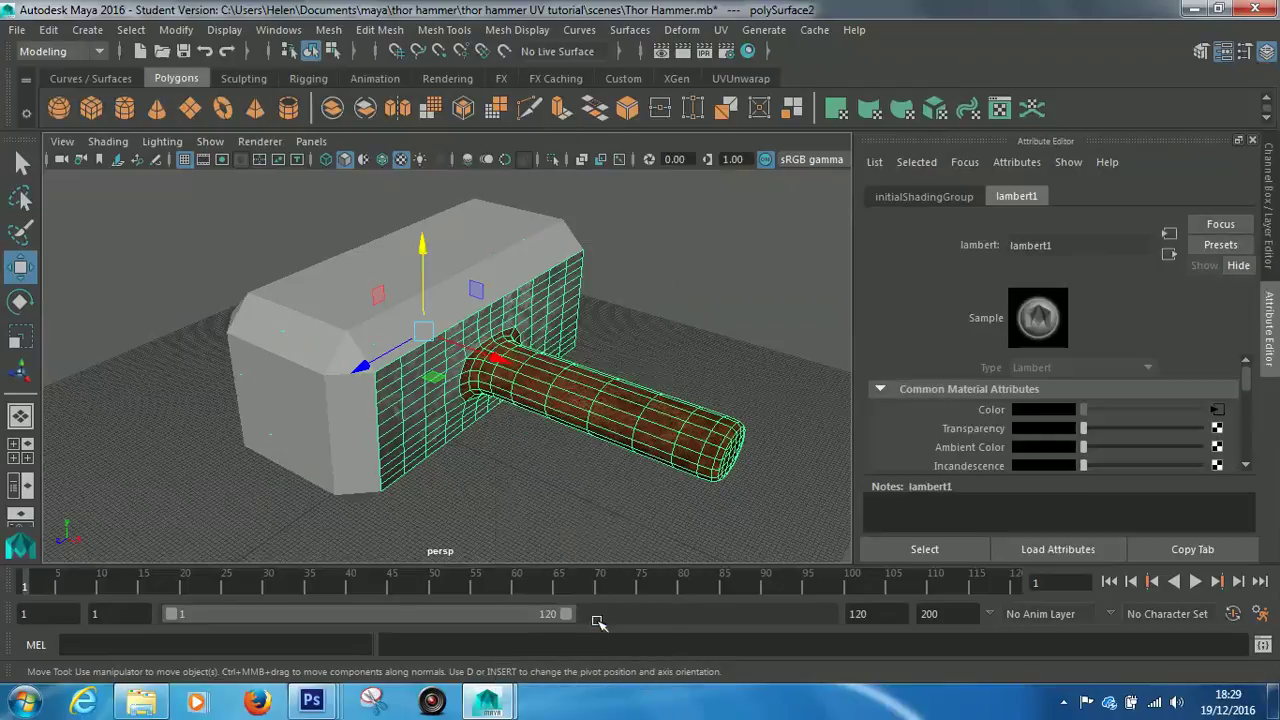
{"action": "left_click", "coordinate": [280, 345]}
{"action": "right_click_drag", "start_coordinate": [280, 331], "coordinate": [290, 617]}
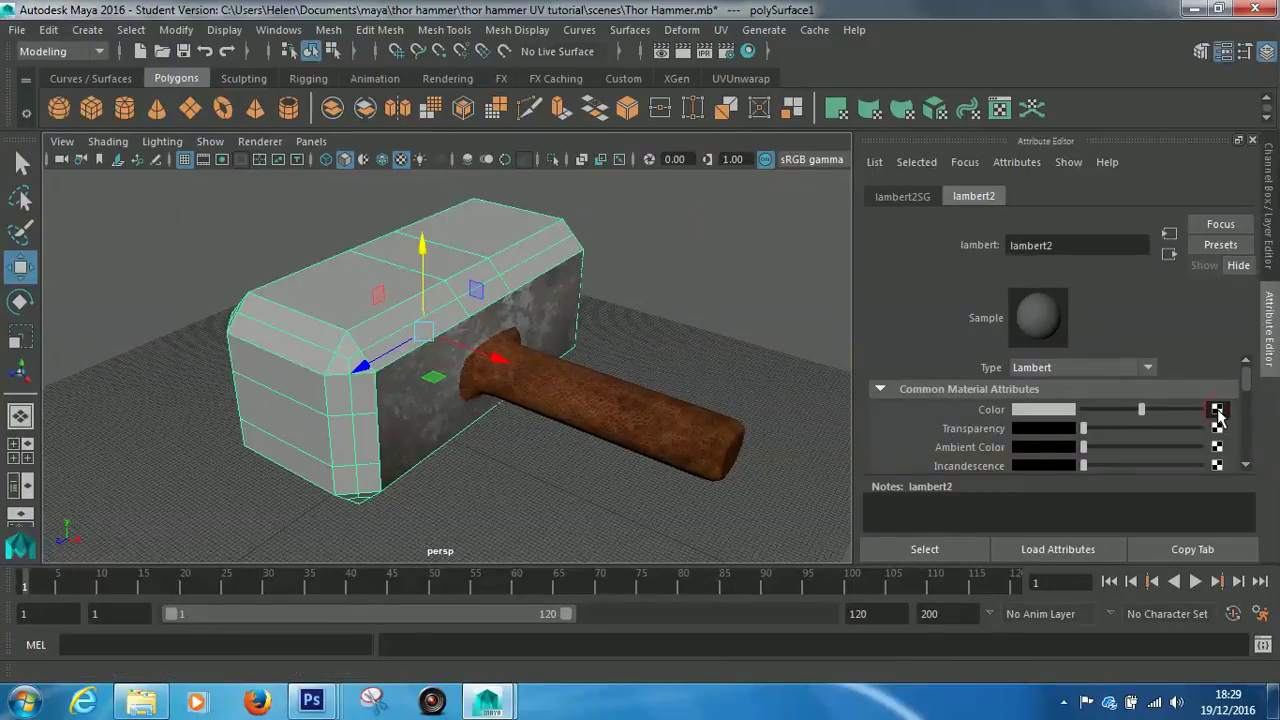
Connect a File texture to lambert2's color and load hammer_main_texture.tga from sourceimages as its image.
{"action": "left_click", "coordinate": [1217, 410]}
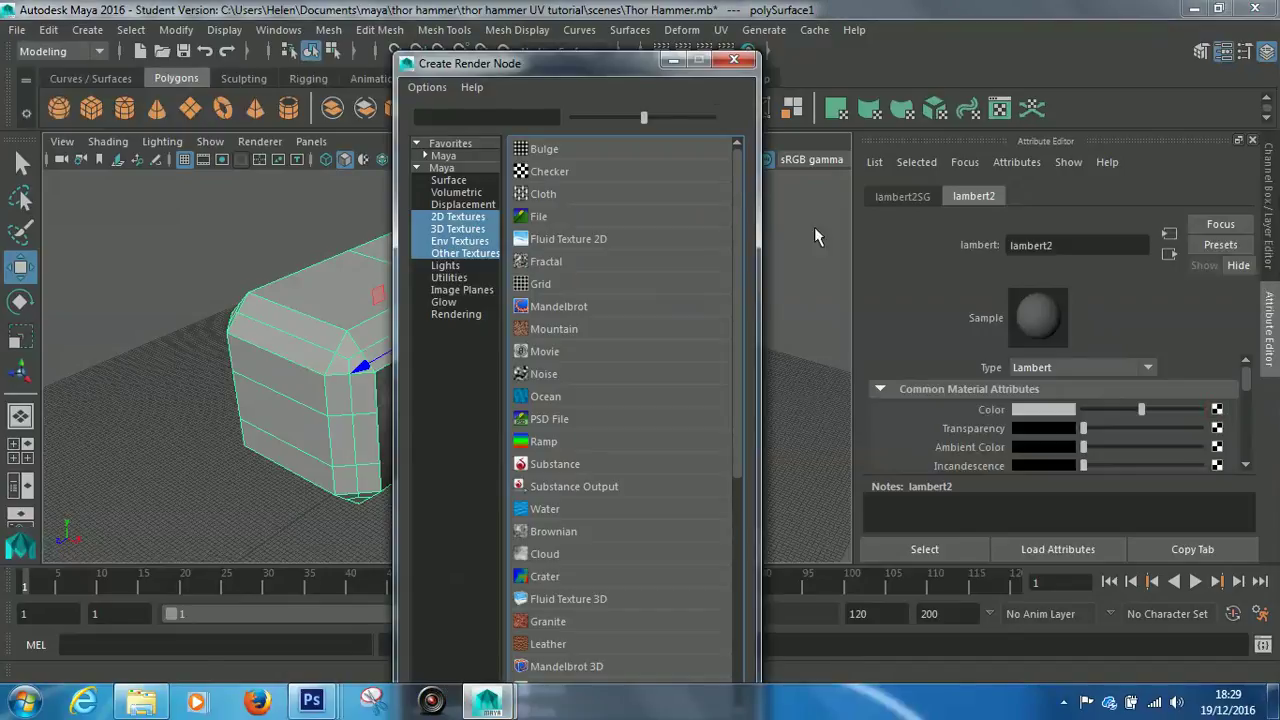
{"action": "left_click", "coordinate": [597, 190]}
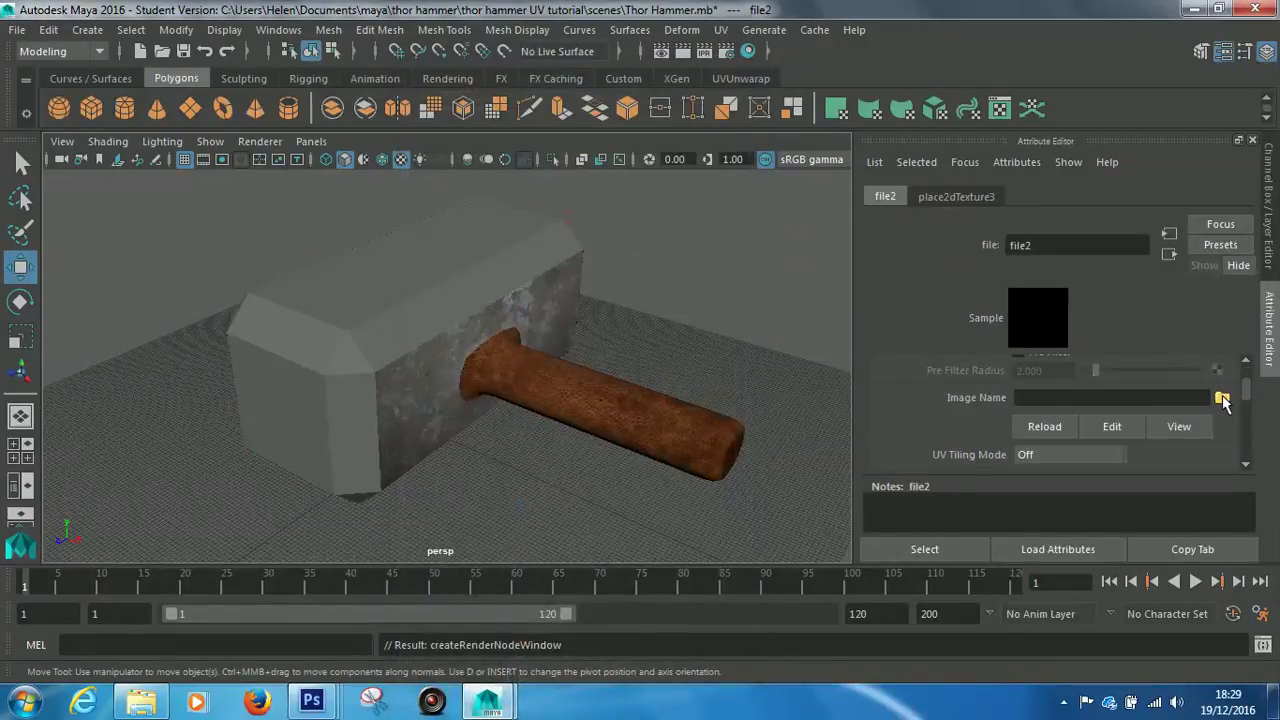
{"action": "left_click", "coordinate": [1222, 398]}
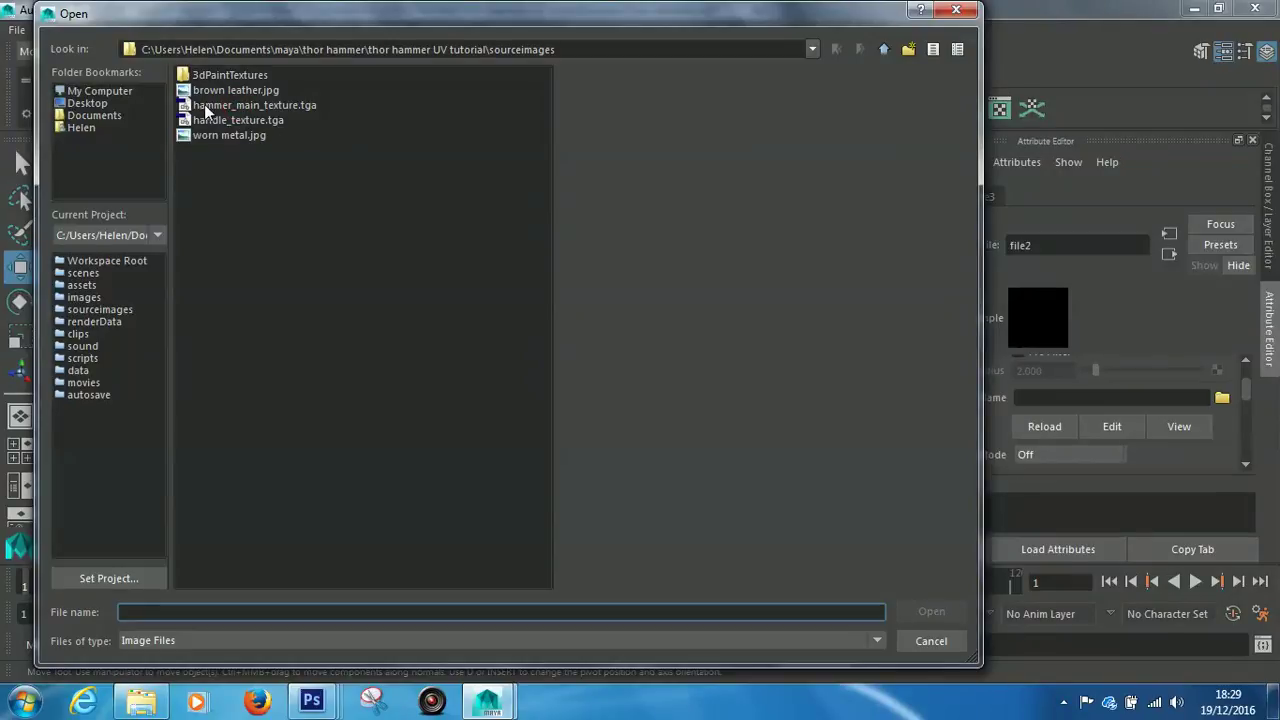
{"action": "left_click", "coordinate": [206, 106]}
{"action": "left_click", "coordinate": [922, 610]}
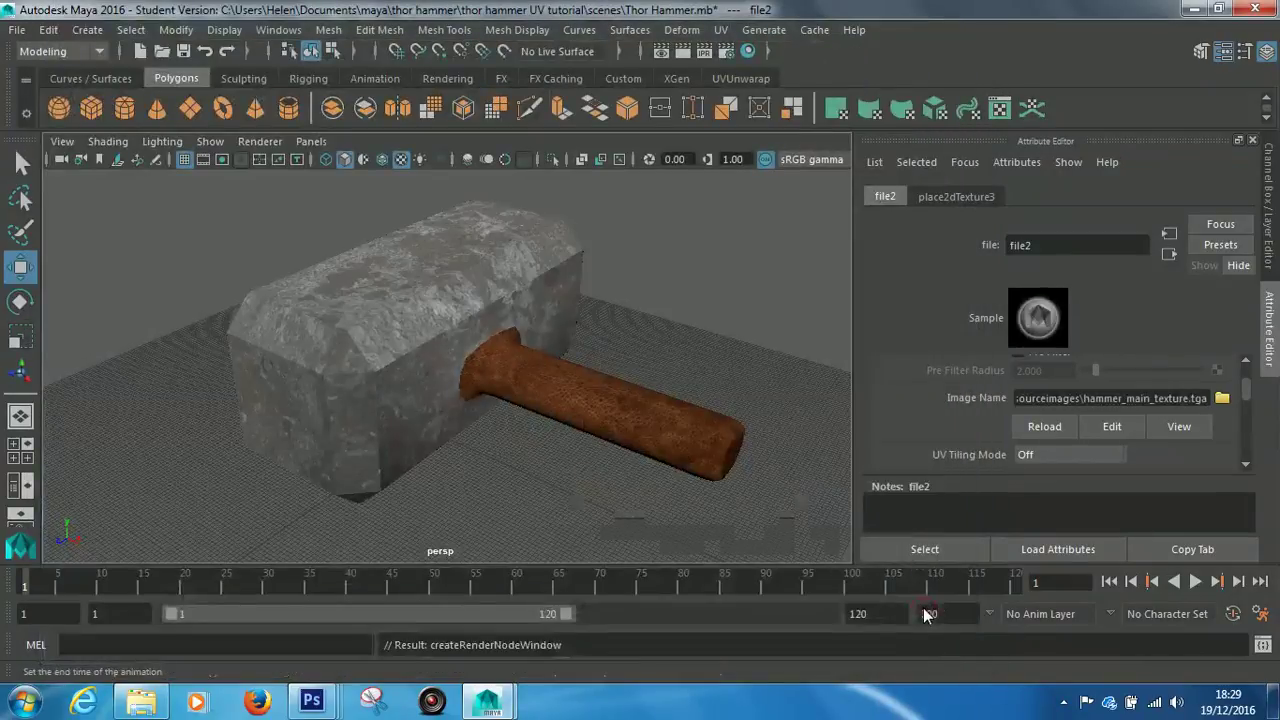
Clear the selection and examine the fully textured hammer from a distance and from different angles.
{"action": "left_click_drag", "start_coordinate": [726, 326], "coordinate": [467, 353], "text": "alt"}
{"action": "left_click", "coordinate": [609, 338]}
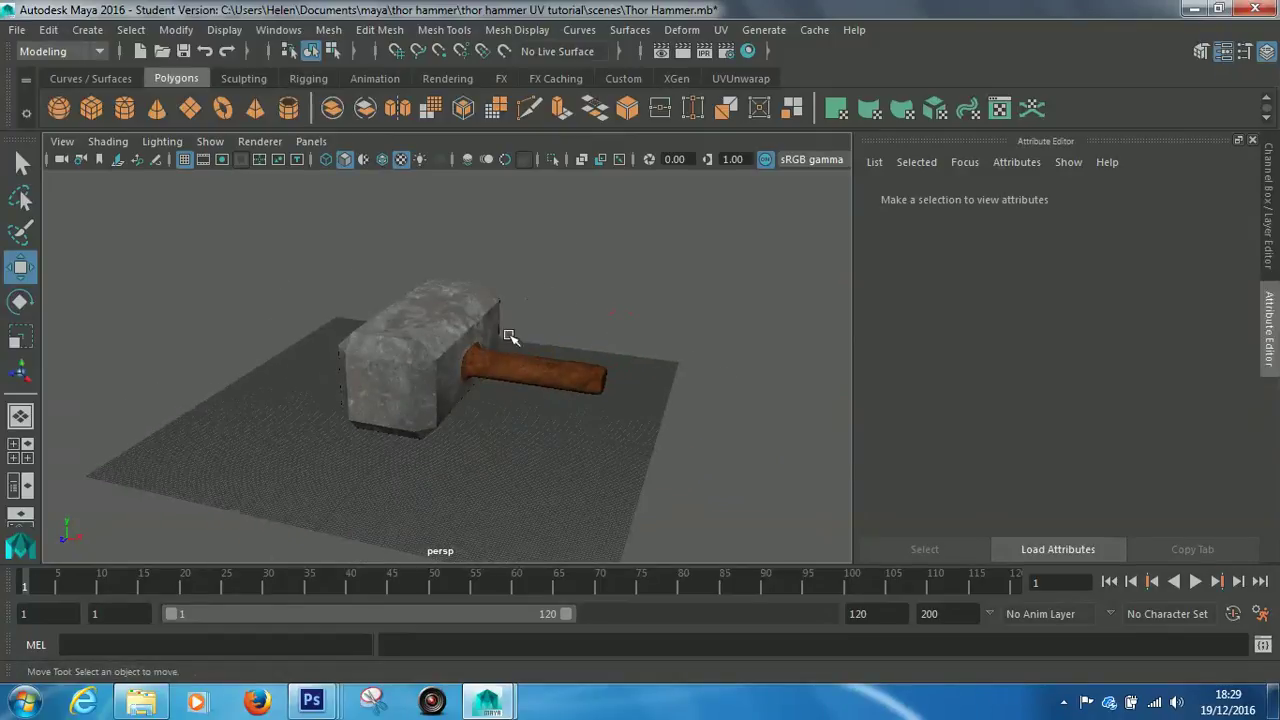
{"action": "mouse_move", "coordinate": [314, 712]}
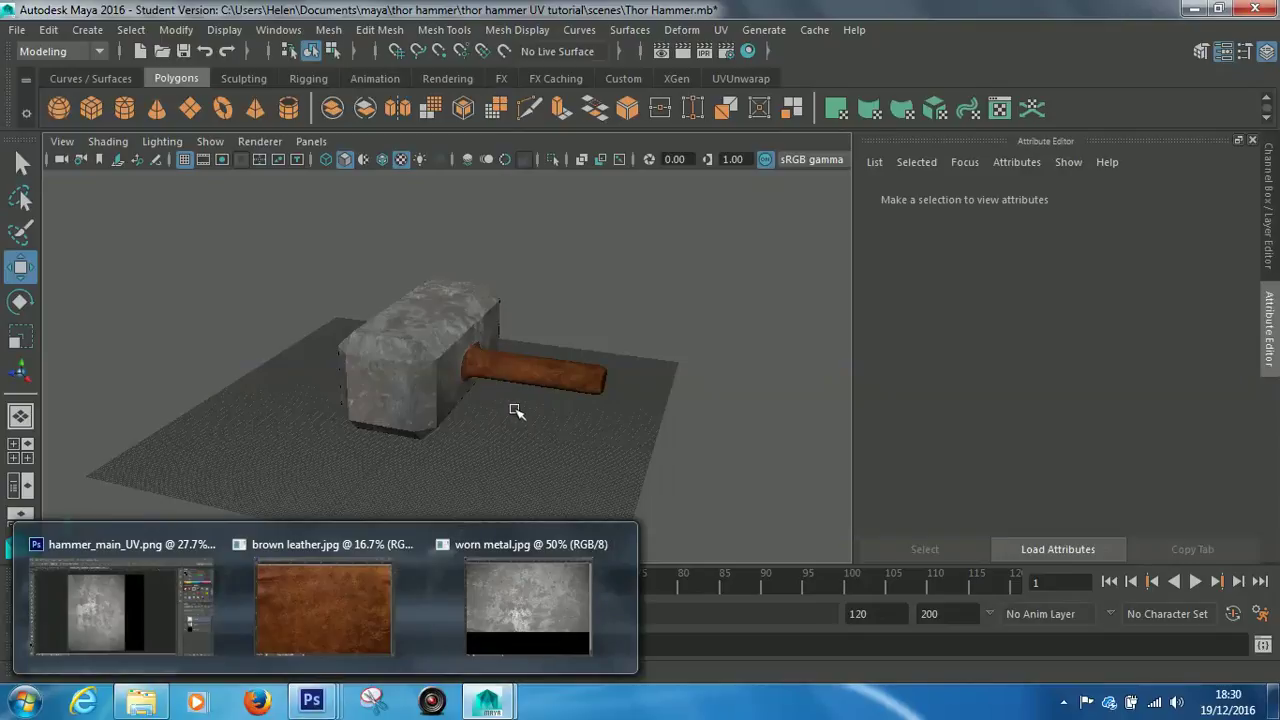
{"action": "left_click_drag", "start_coordinate": [583, 315], "coordinate": [614, 349], "text": "alt"}
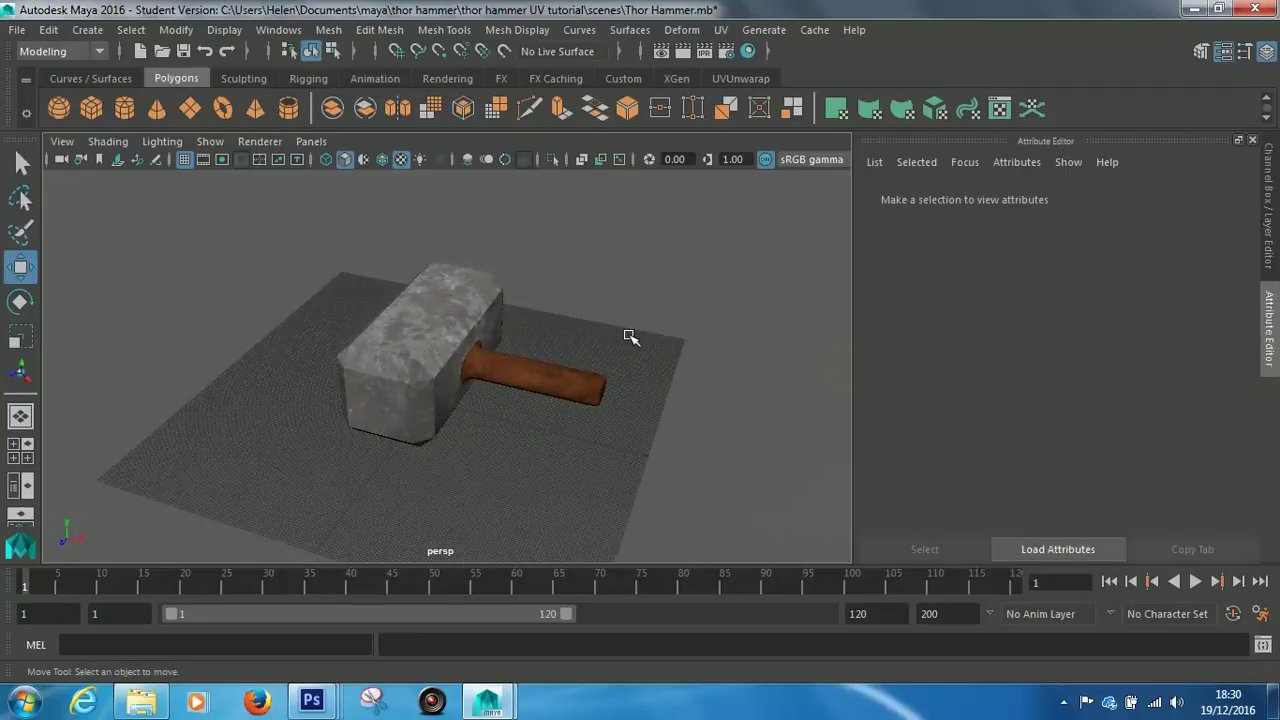